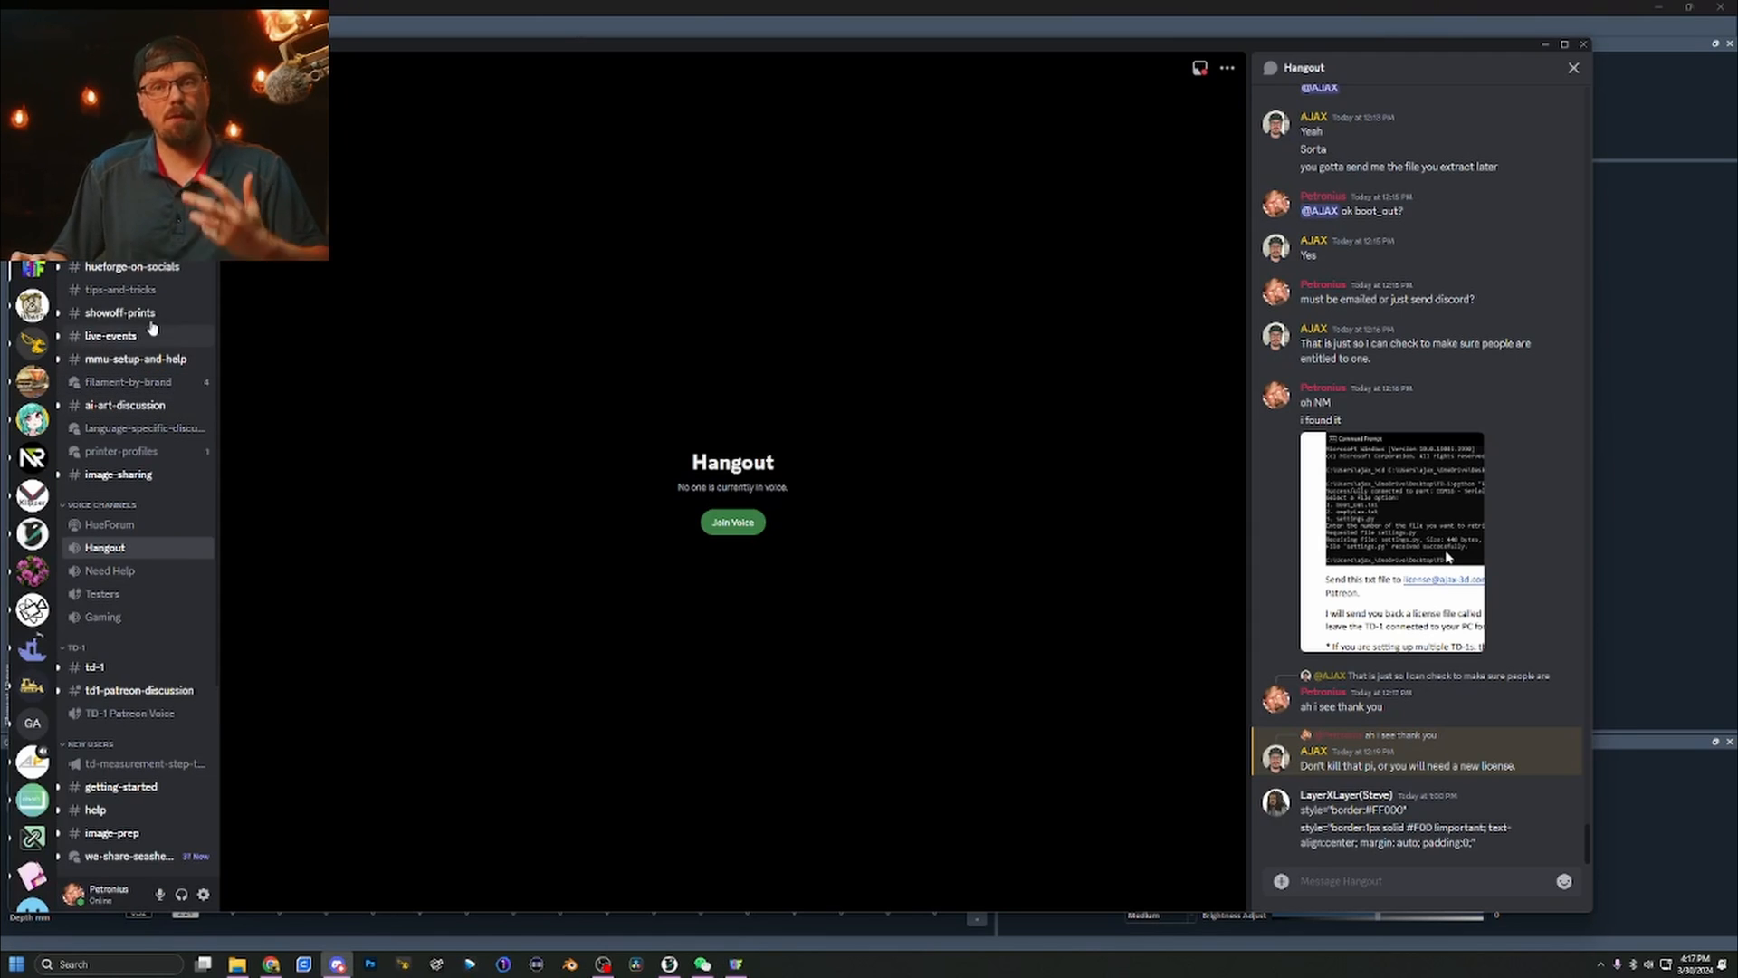
left_click(136, 243)
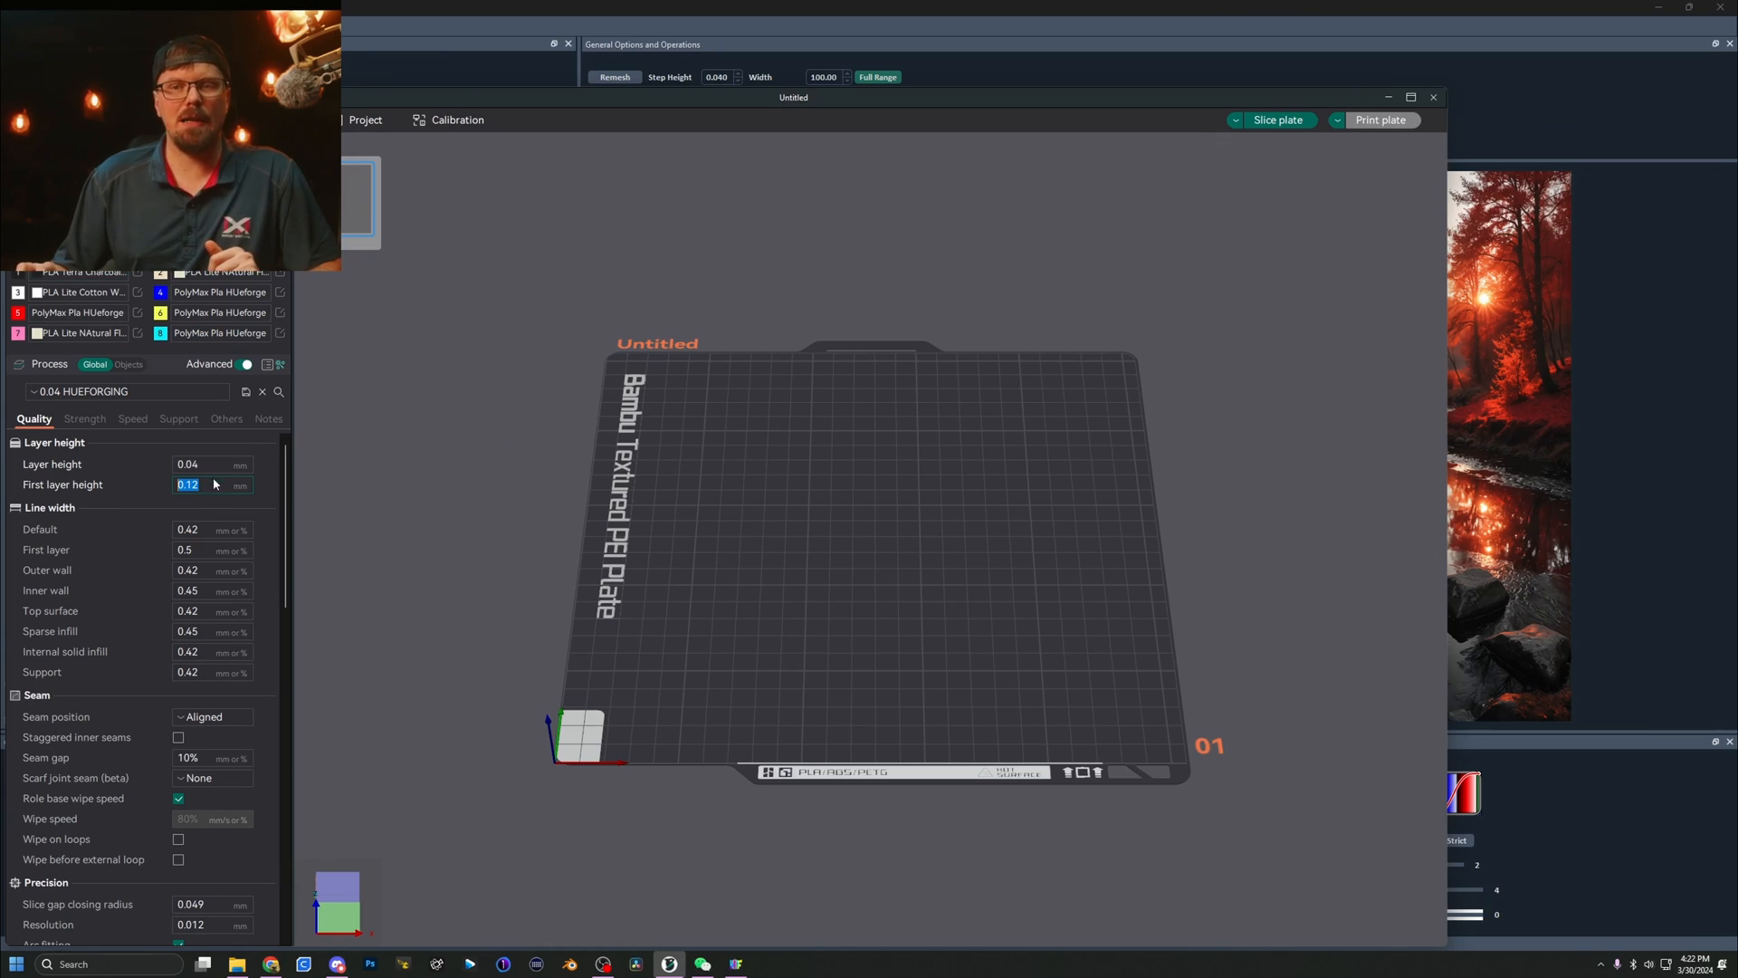
- Compare the slicer's layer height and first layer height with the layer height and base layer settings in HueForge
left_click(197, 464)
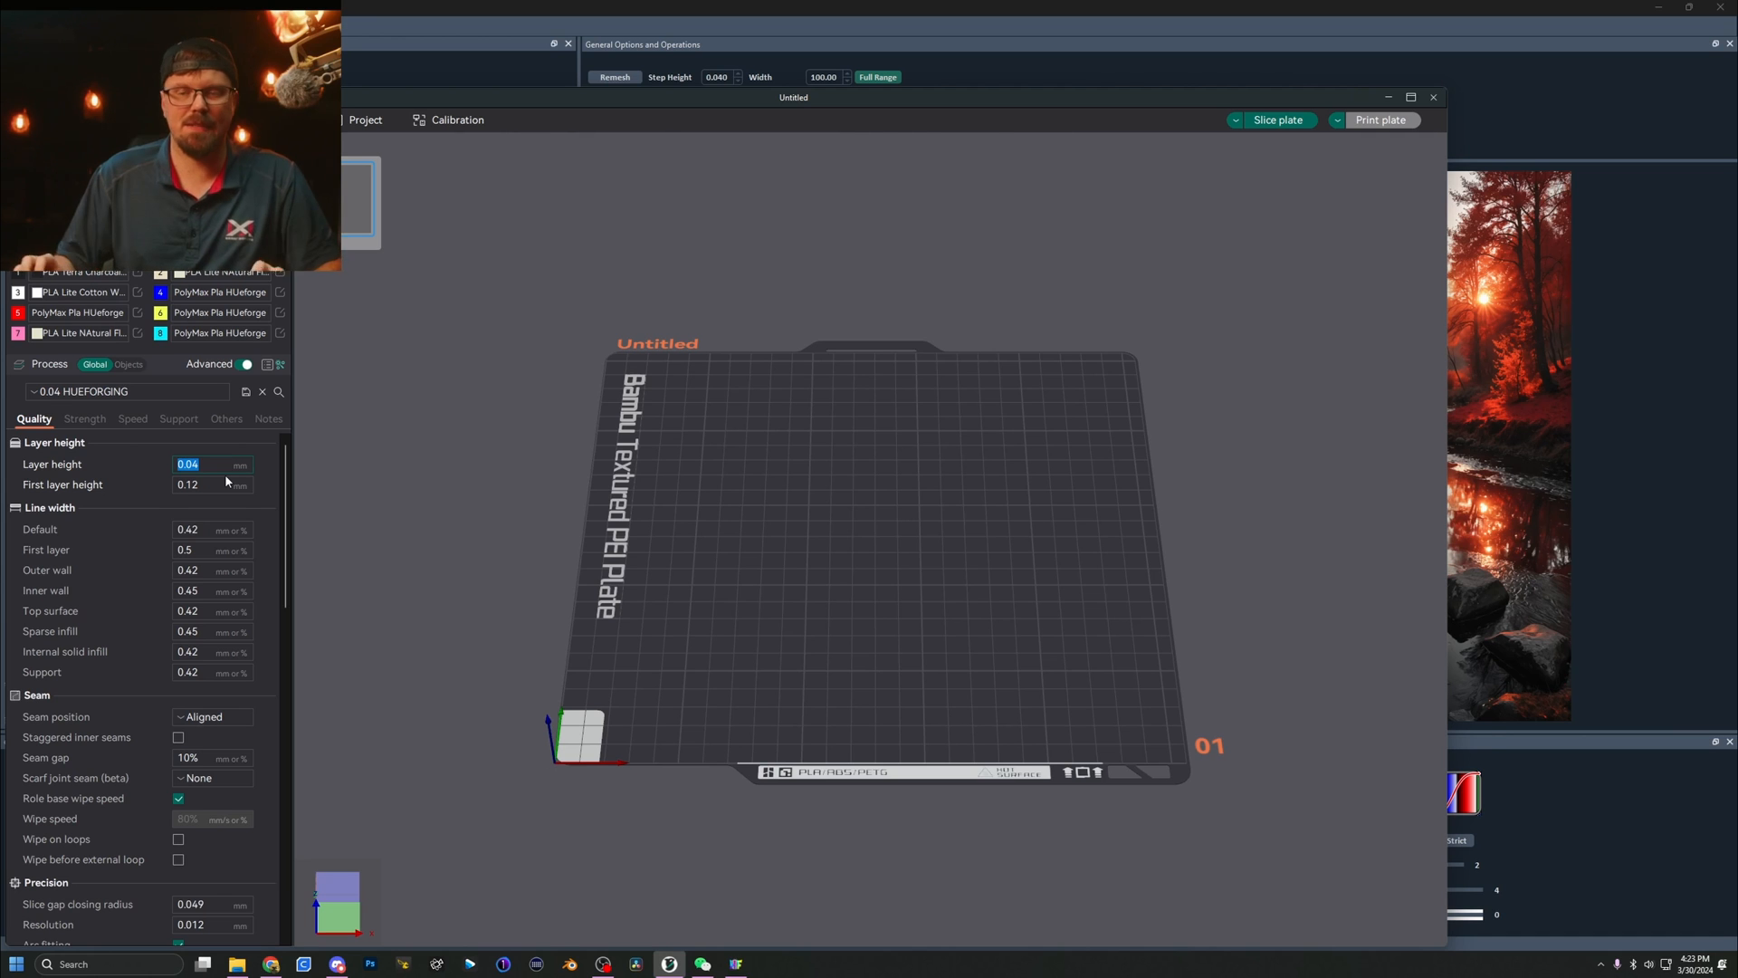
key("alt+Tab")
left_click_drag(724, 115, 716, 115)
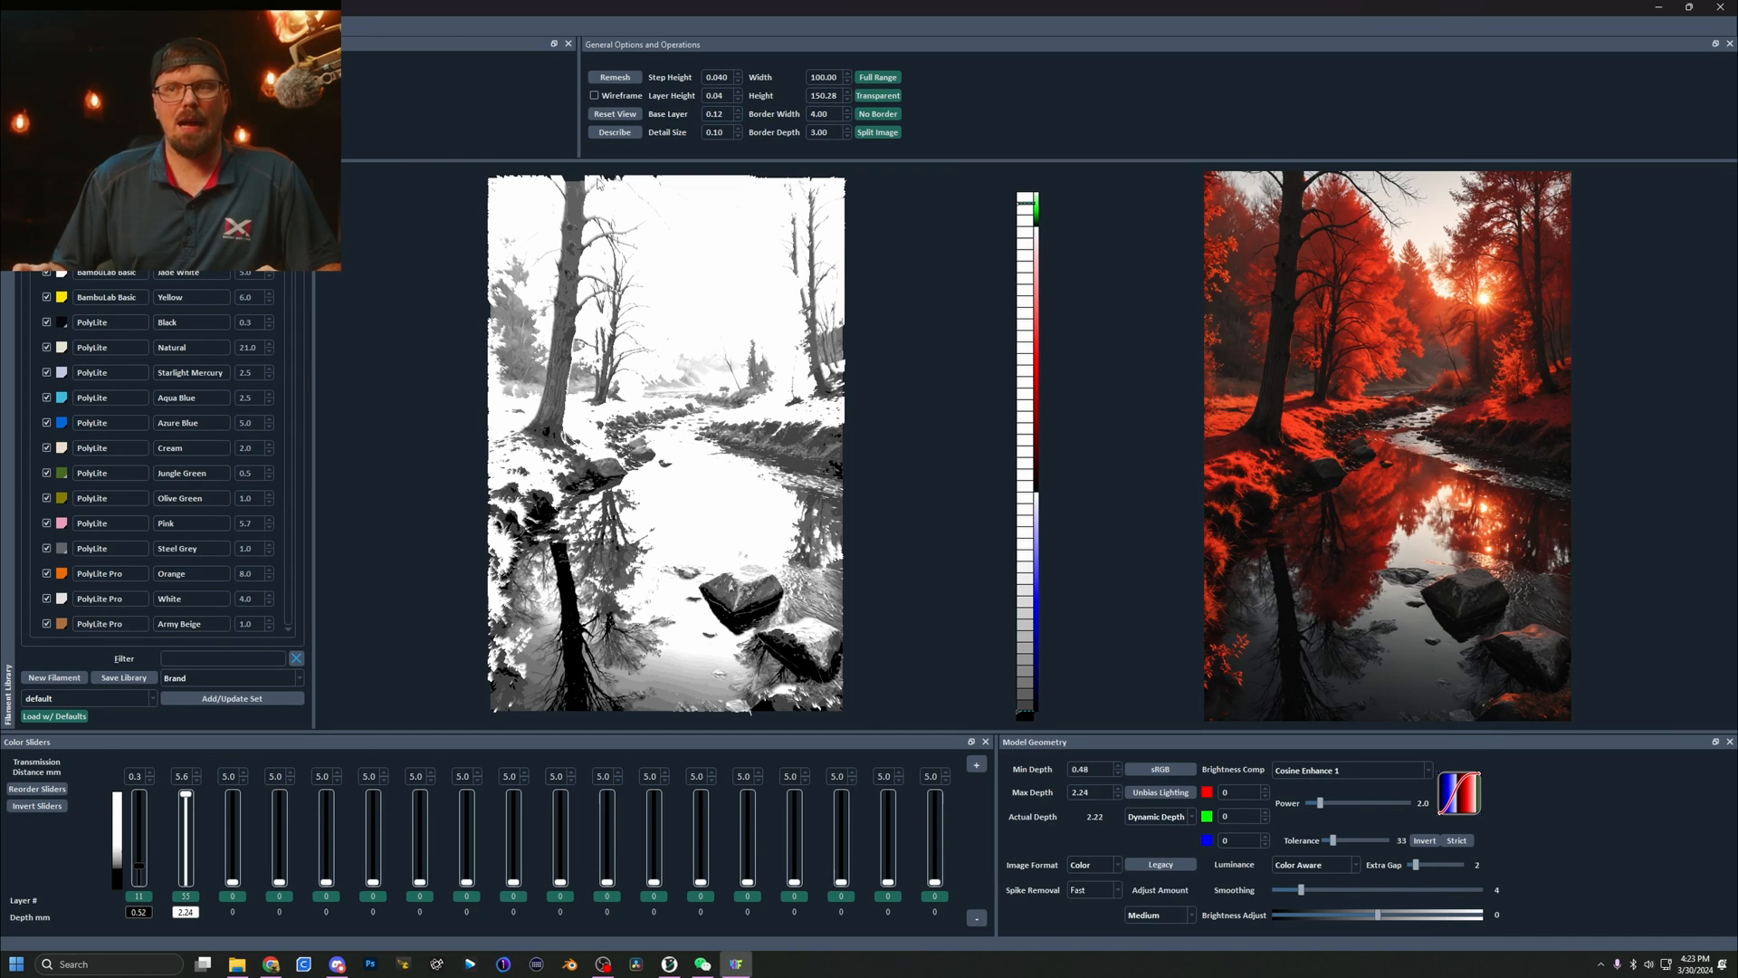
key("alt+Tab")
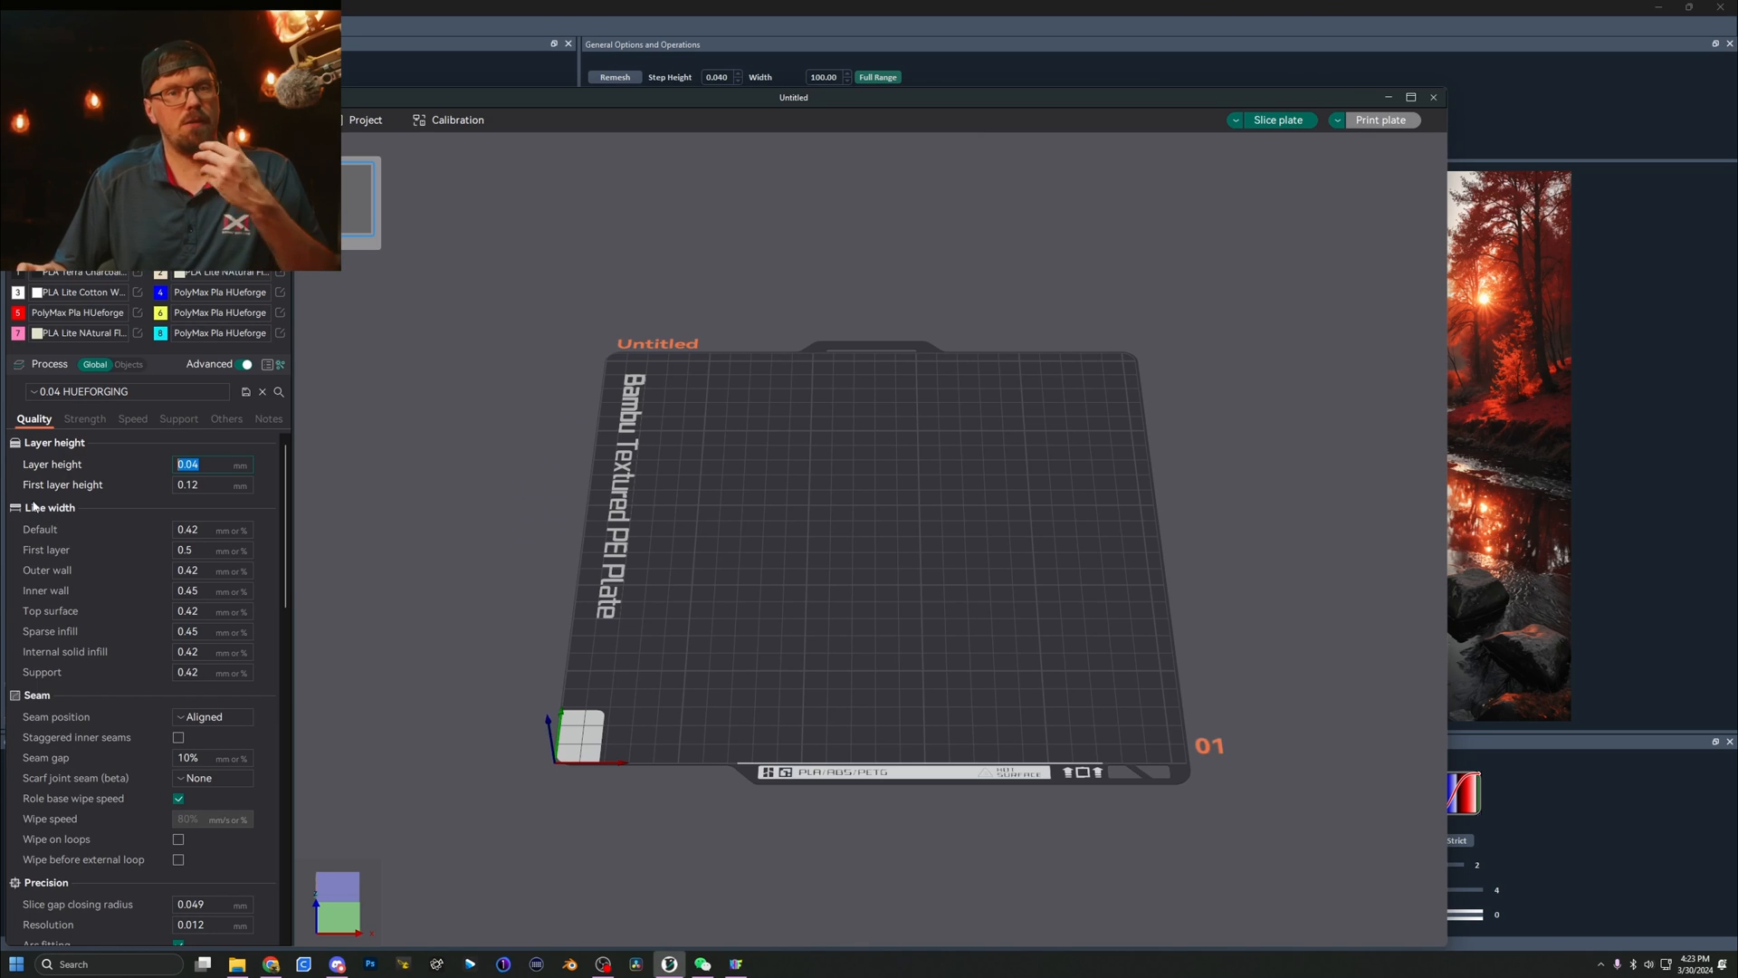
left_click(210, 485)
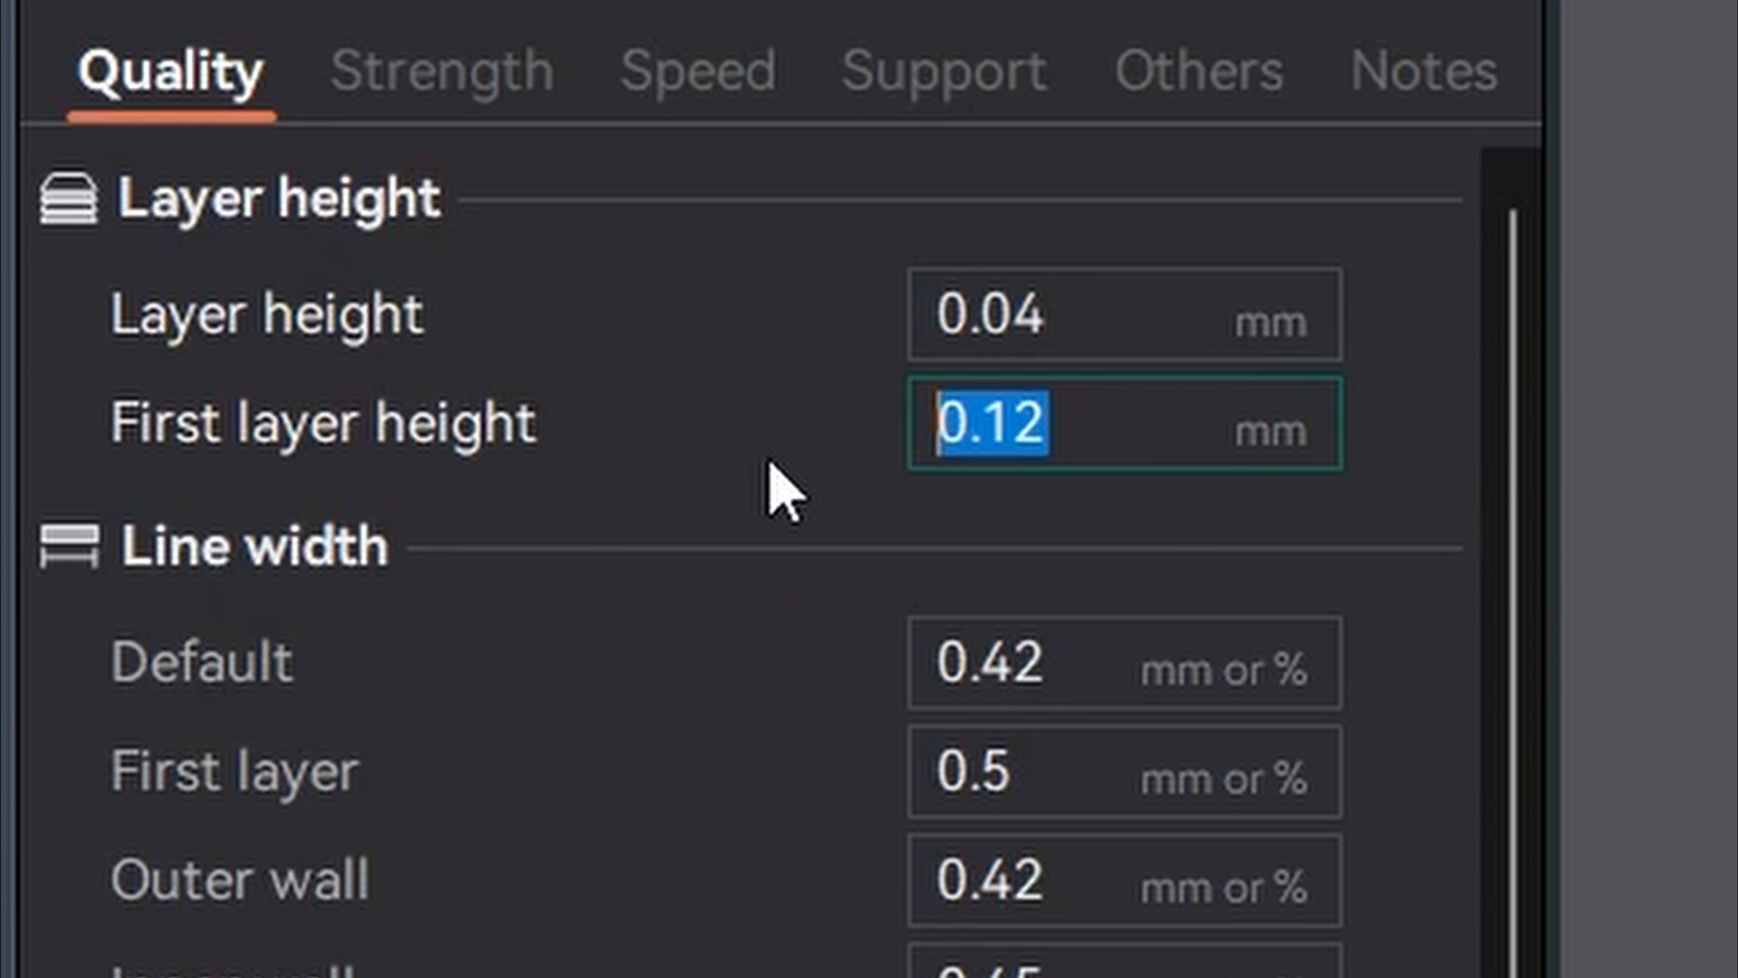
key("alt+Tab")
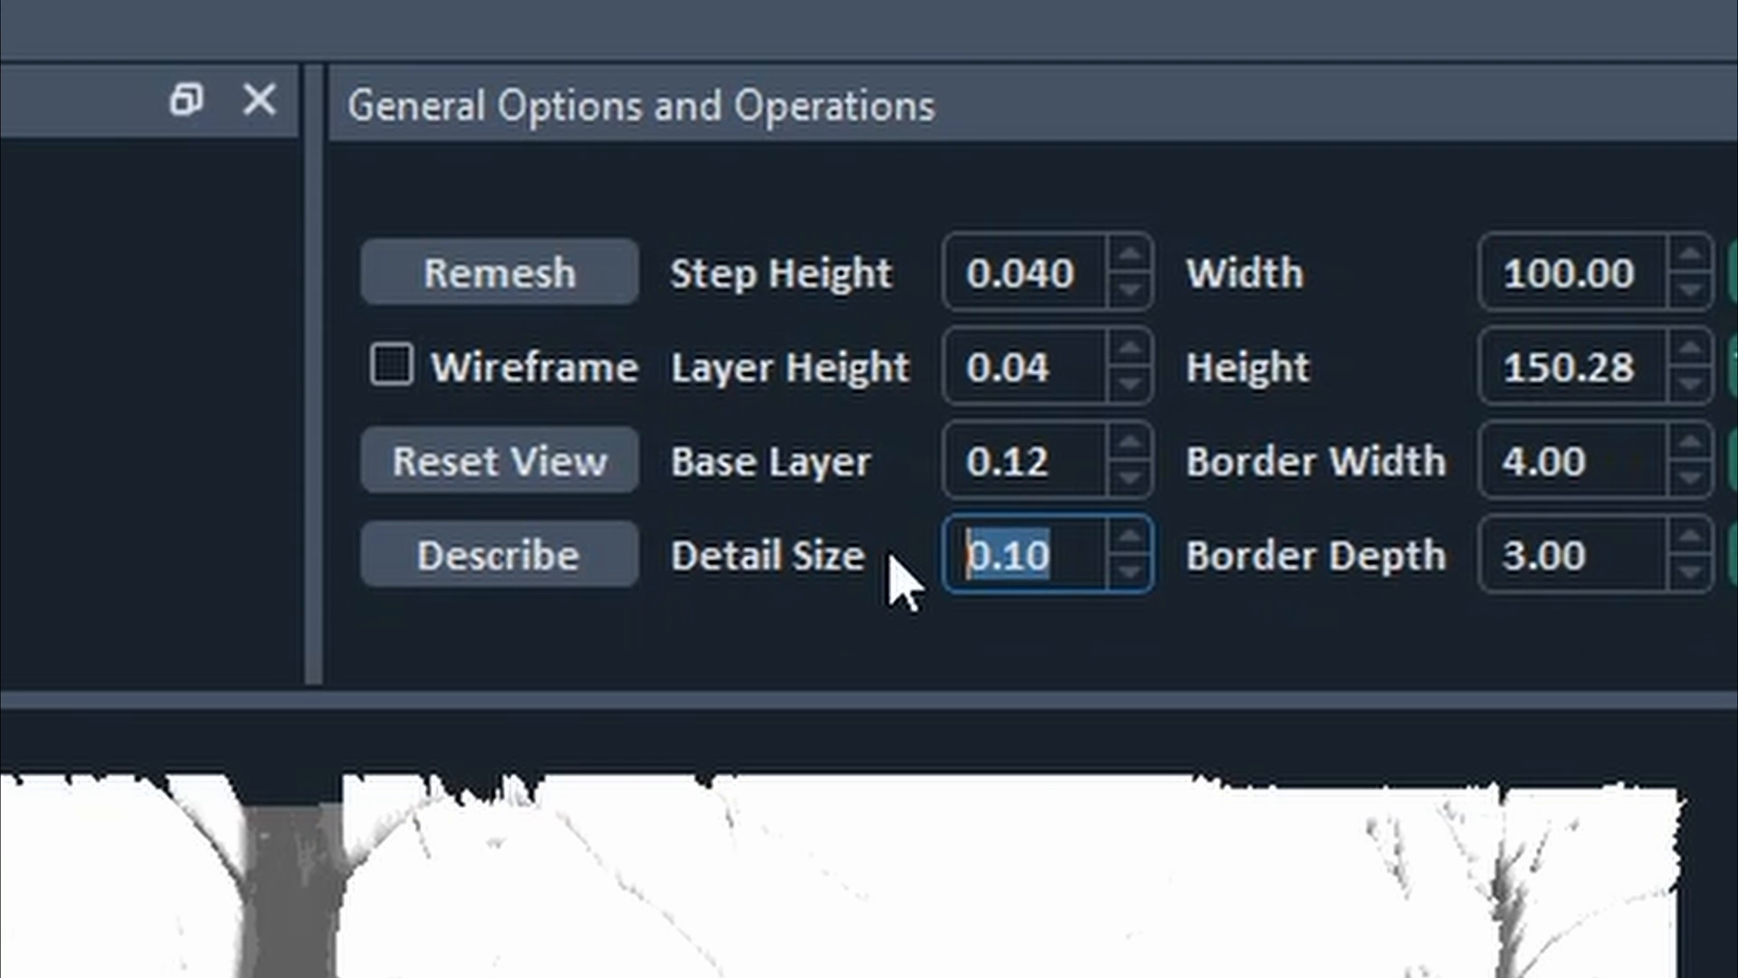
- Set the model's detail size to 0.20
left_click(890, 557)
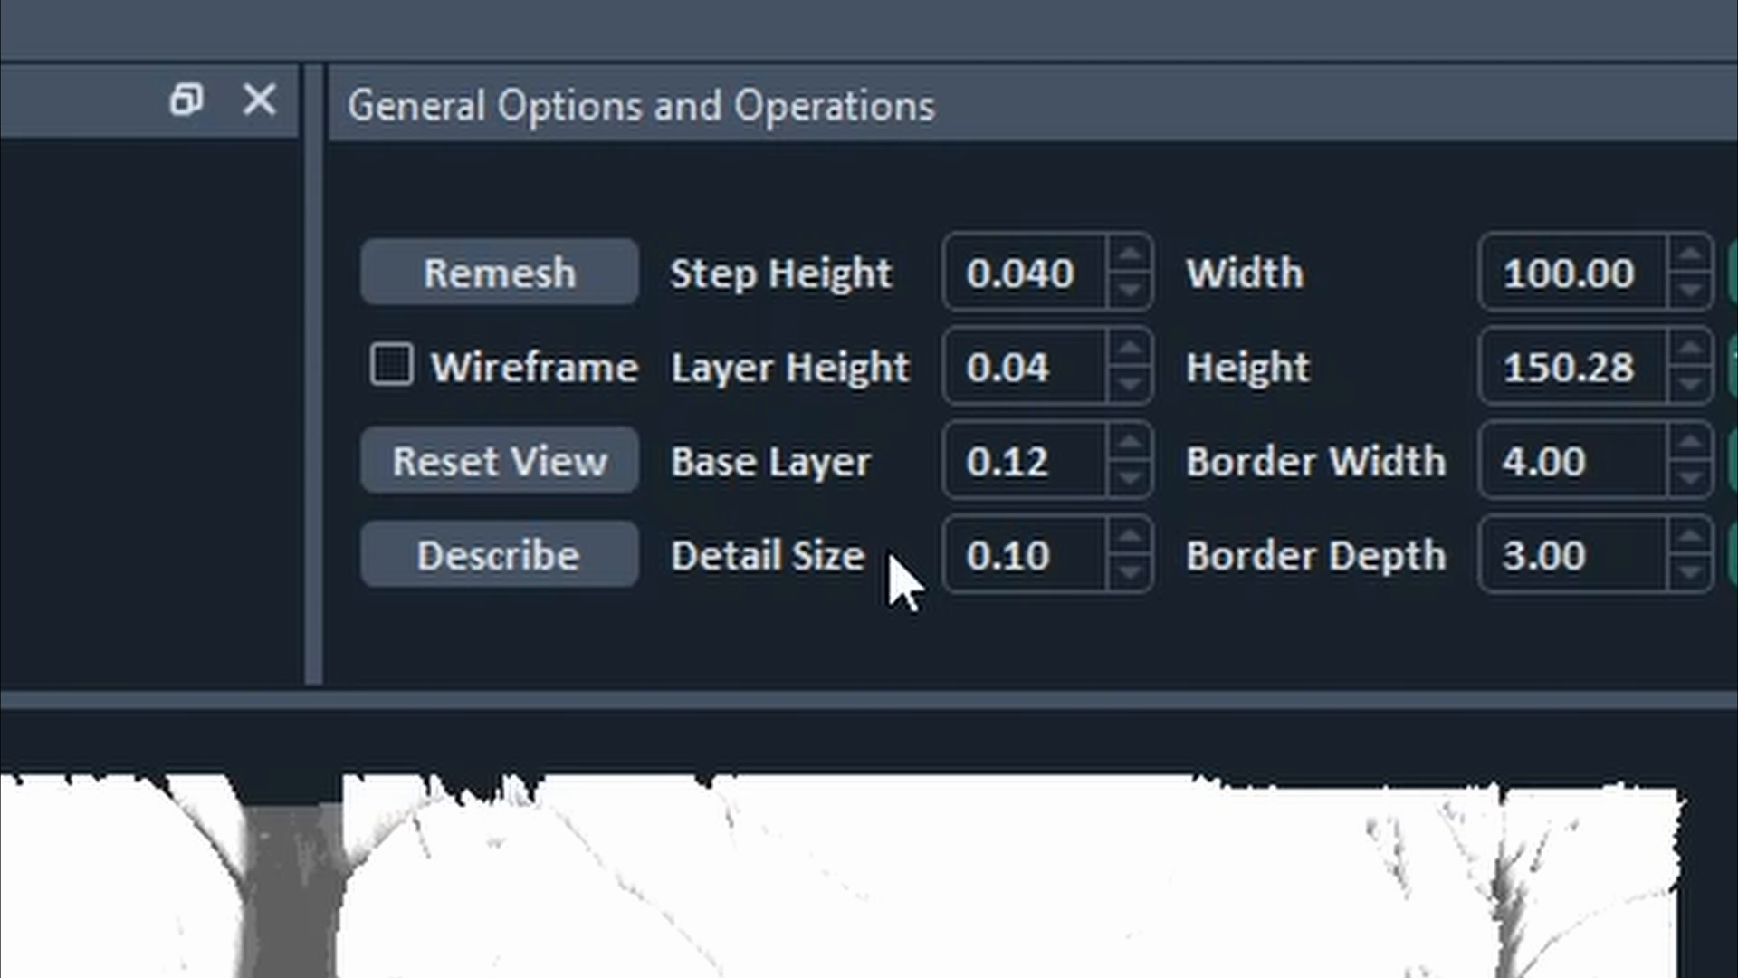
left_click(990, 555)
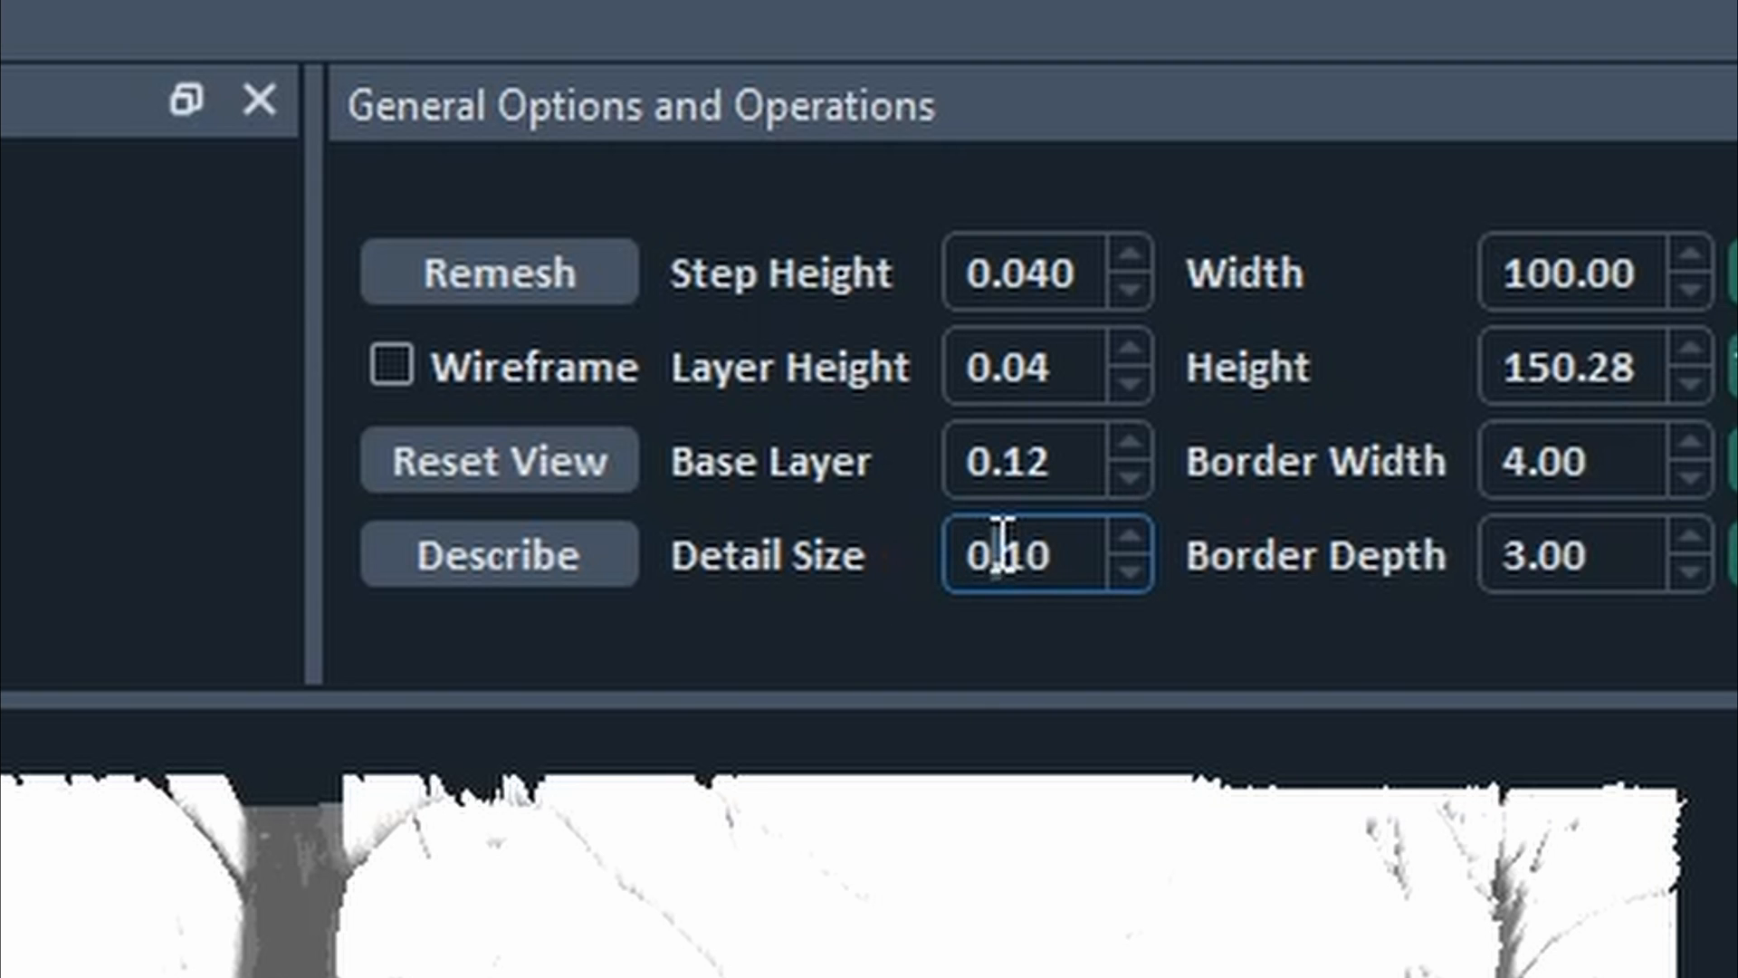
double_click(1003, 543)
key("BackSpace")
type(".2")
key("Return")
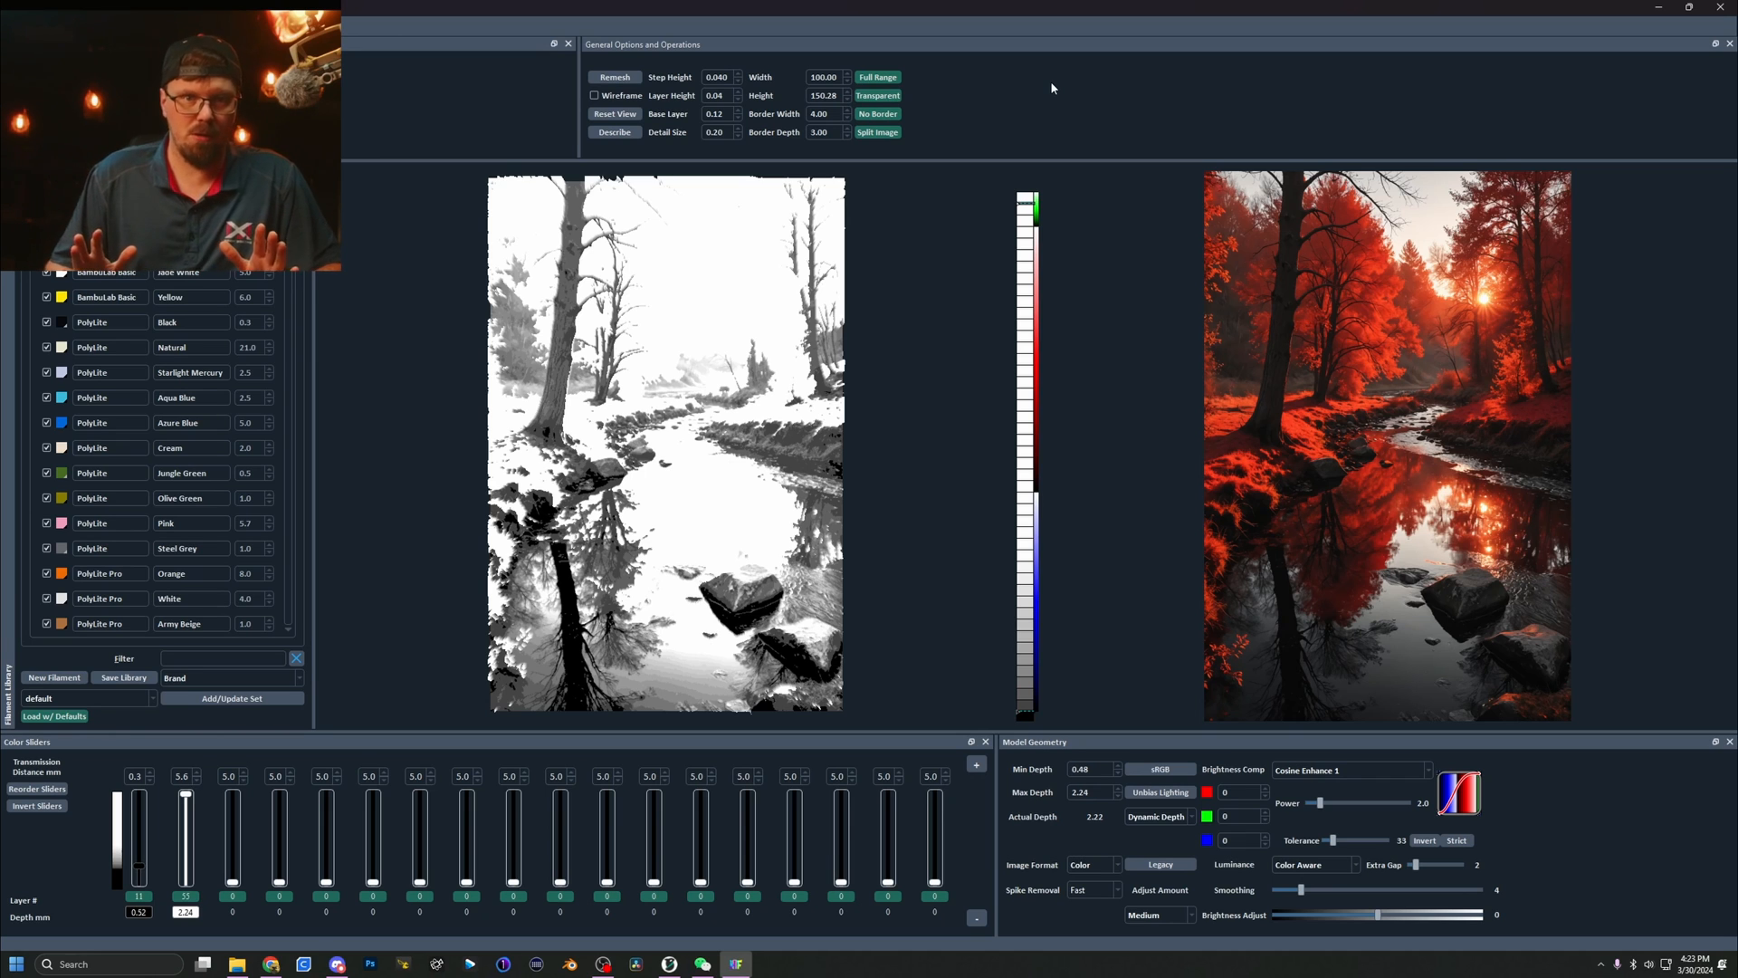
left_click_drag(815, 77, 844, 79)
left_click(815, 96)
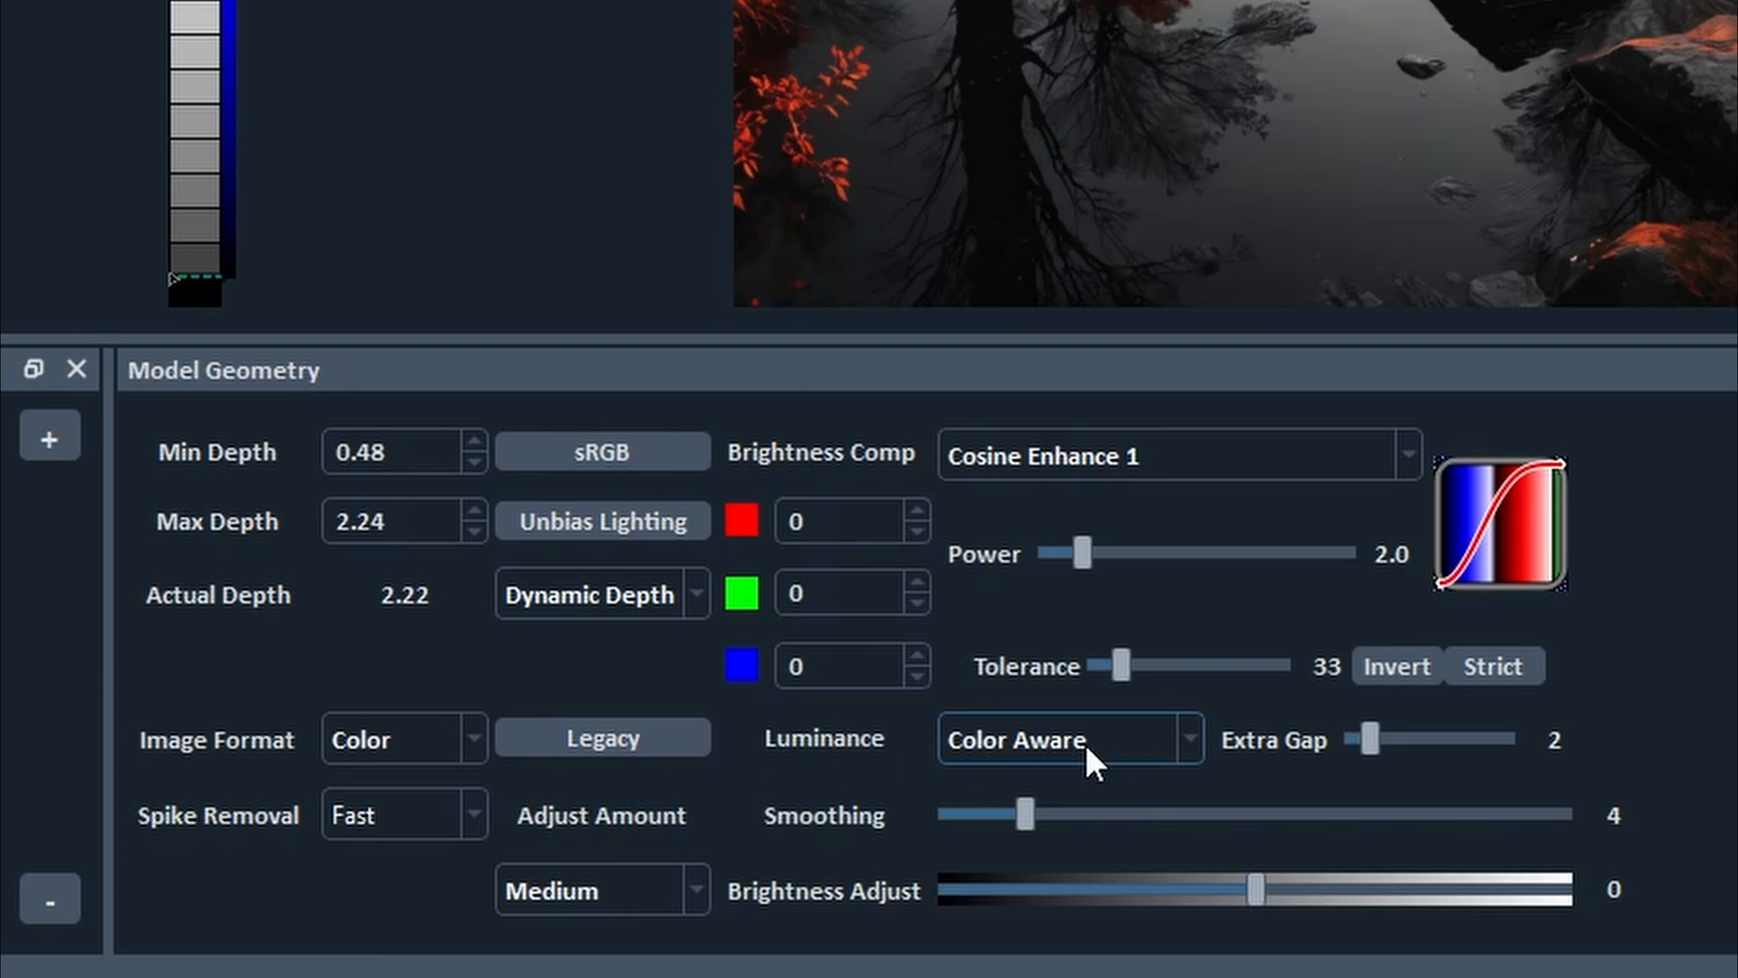
- Set the model geometry's luminance method to Standard and its brightness compensation to Standard
left_click(1084, 743)
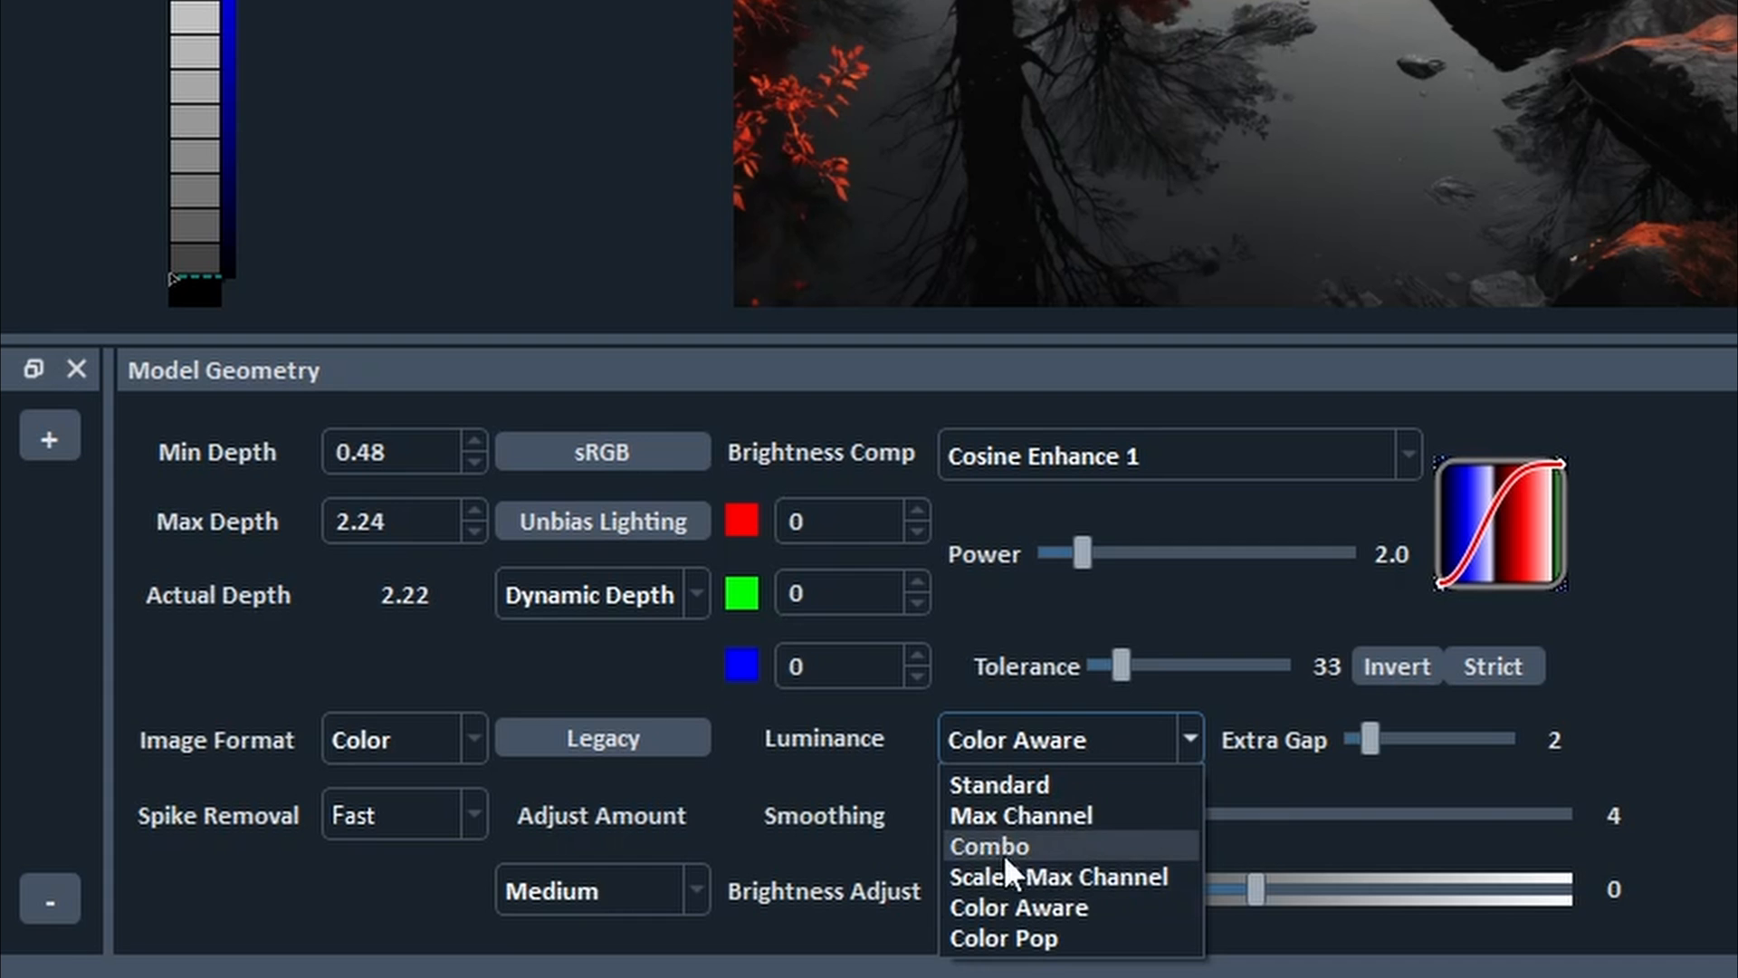
left_click(991, 784)
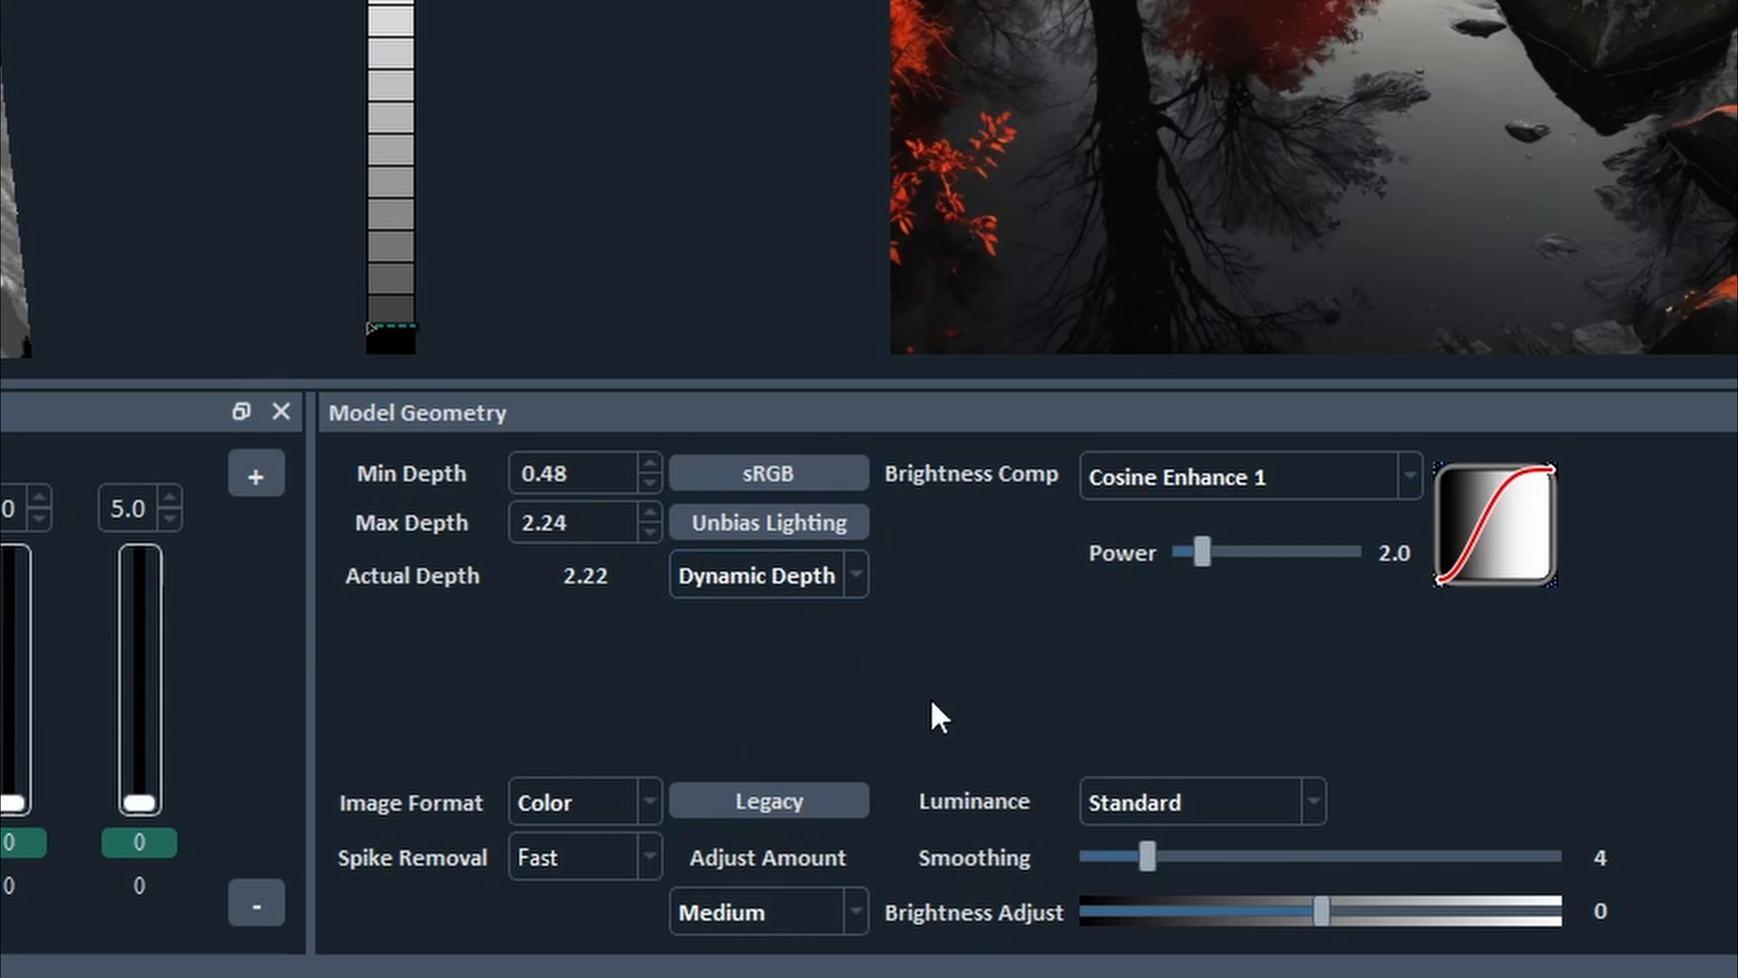
left_click(1133, 481)
scroll(1159, 598, "up", 3)
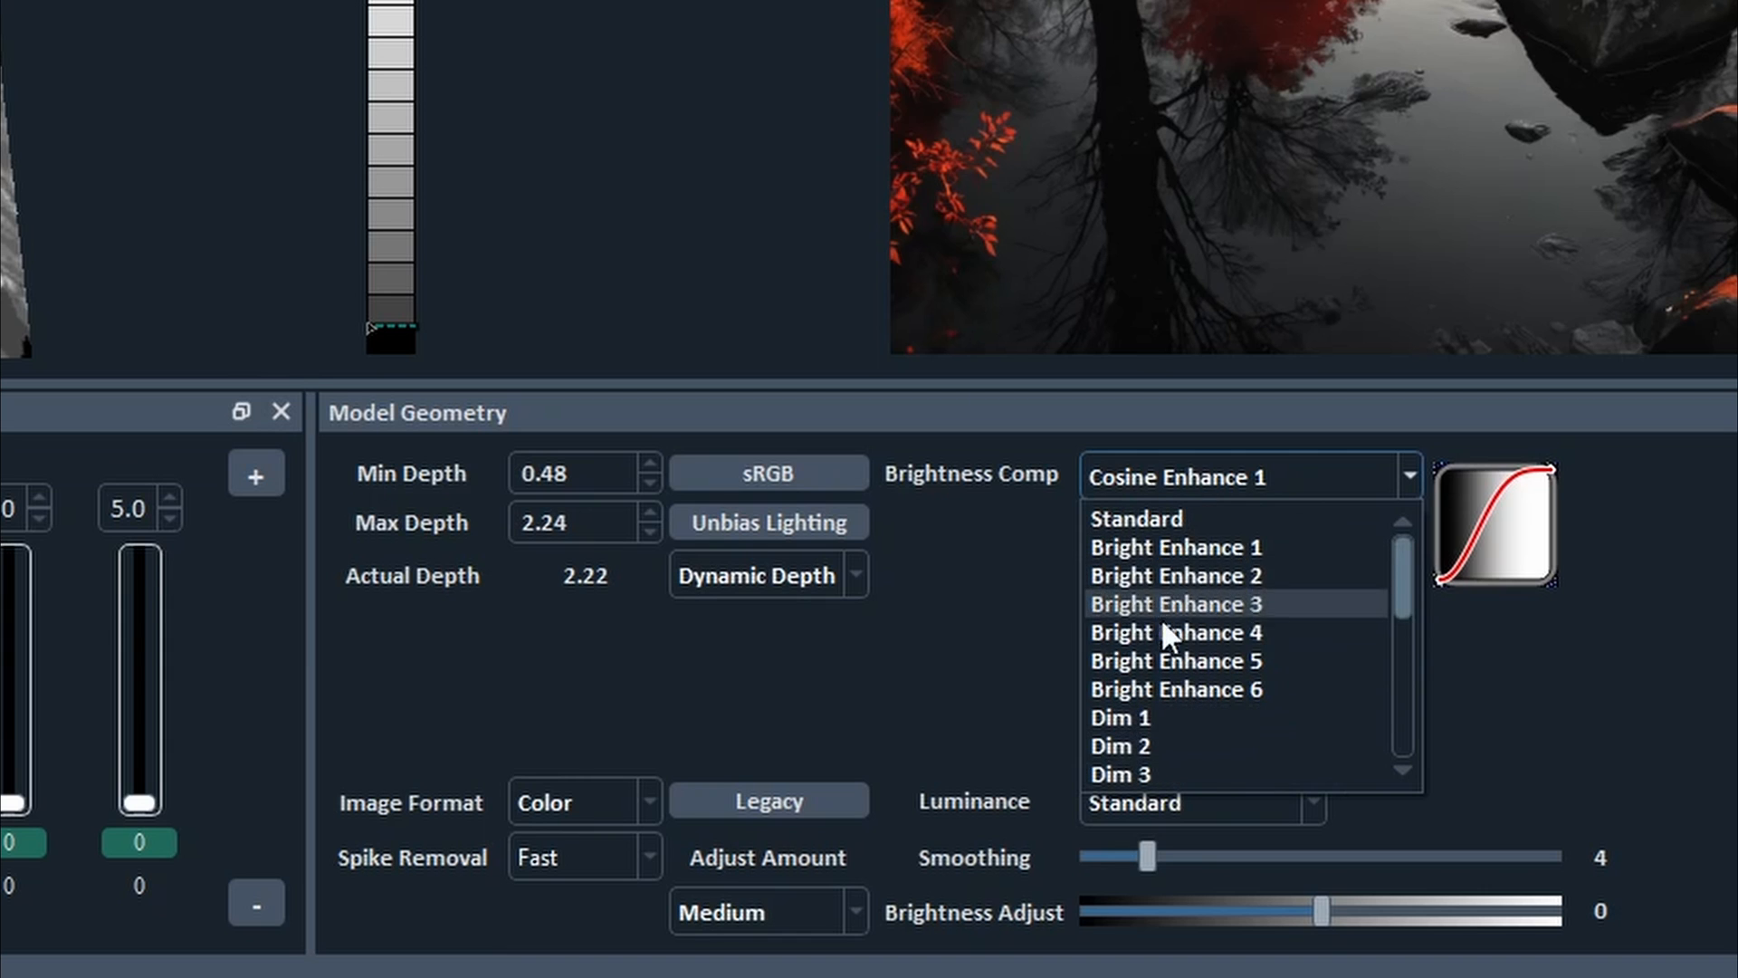
left_click(1181, 518)
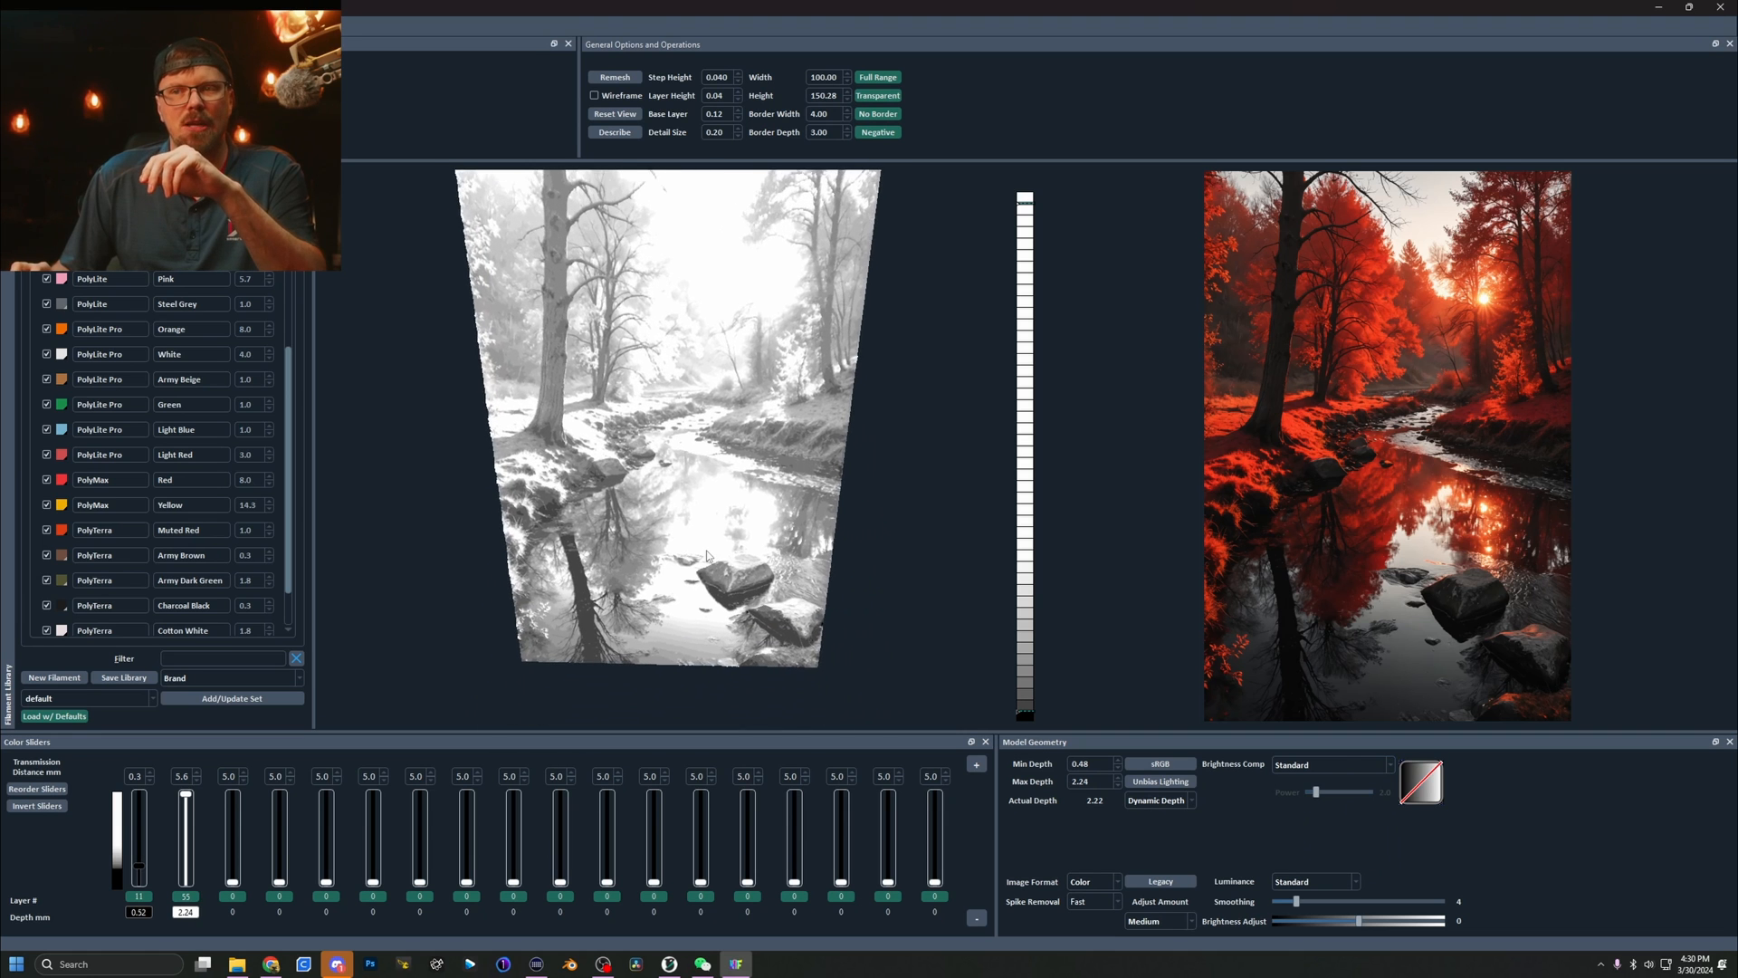
- Set the model geometry's smoothing to 2
left_click_drag(707, 555, 704, 433)
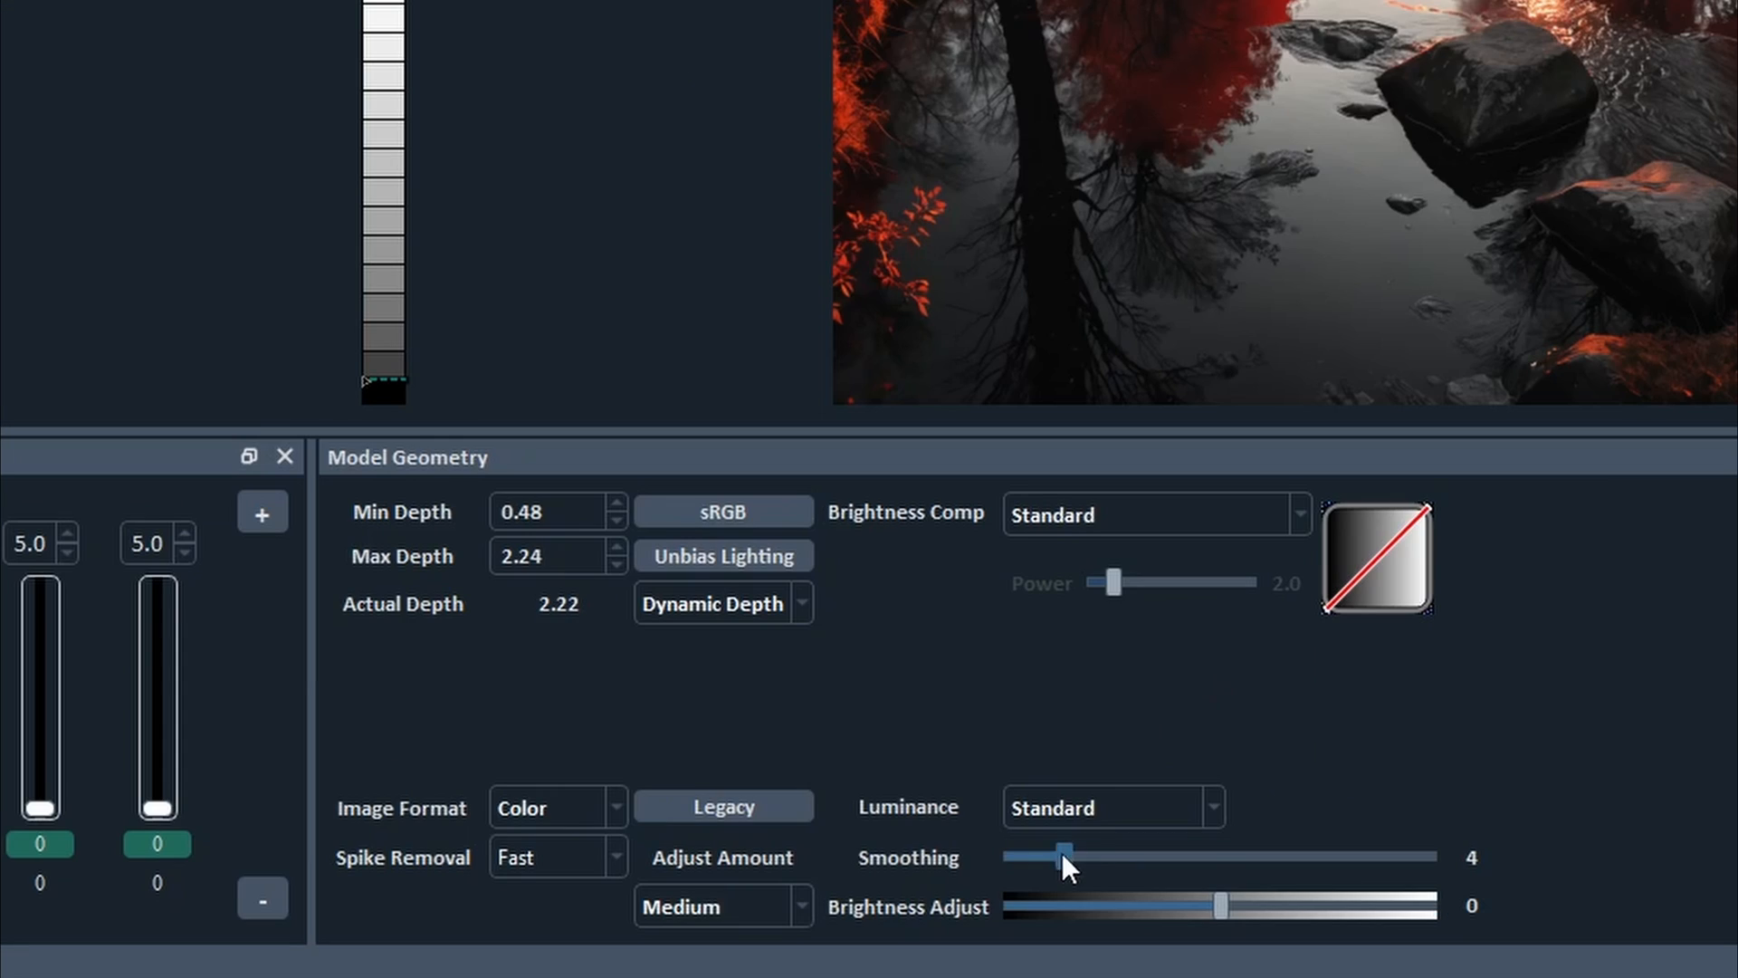
left_click_drag(1296, 901, 1323, 899)
left_click_drag(1137, 855, 999, 855)
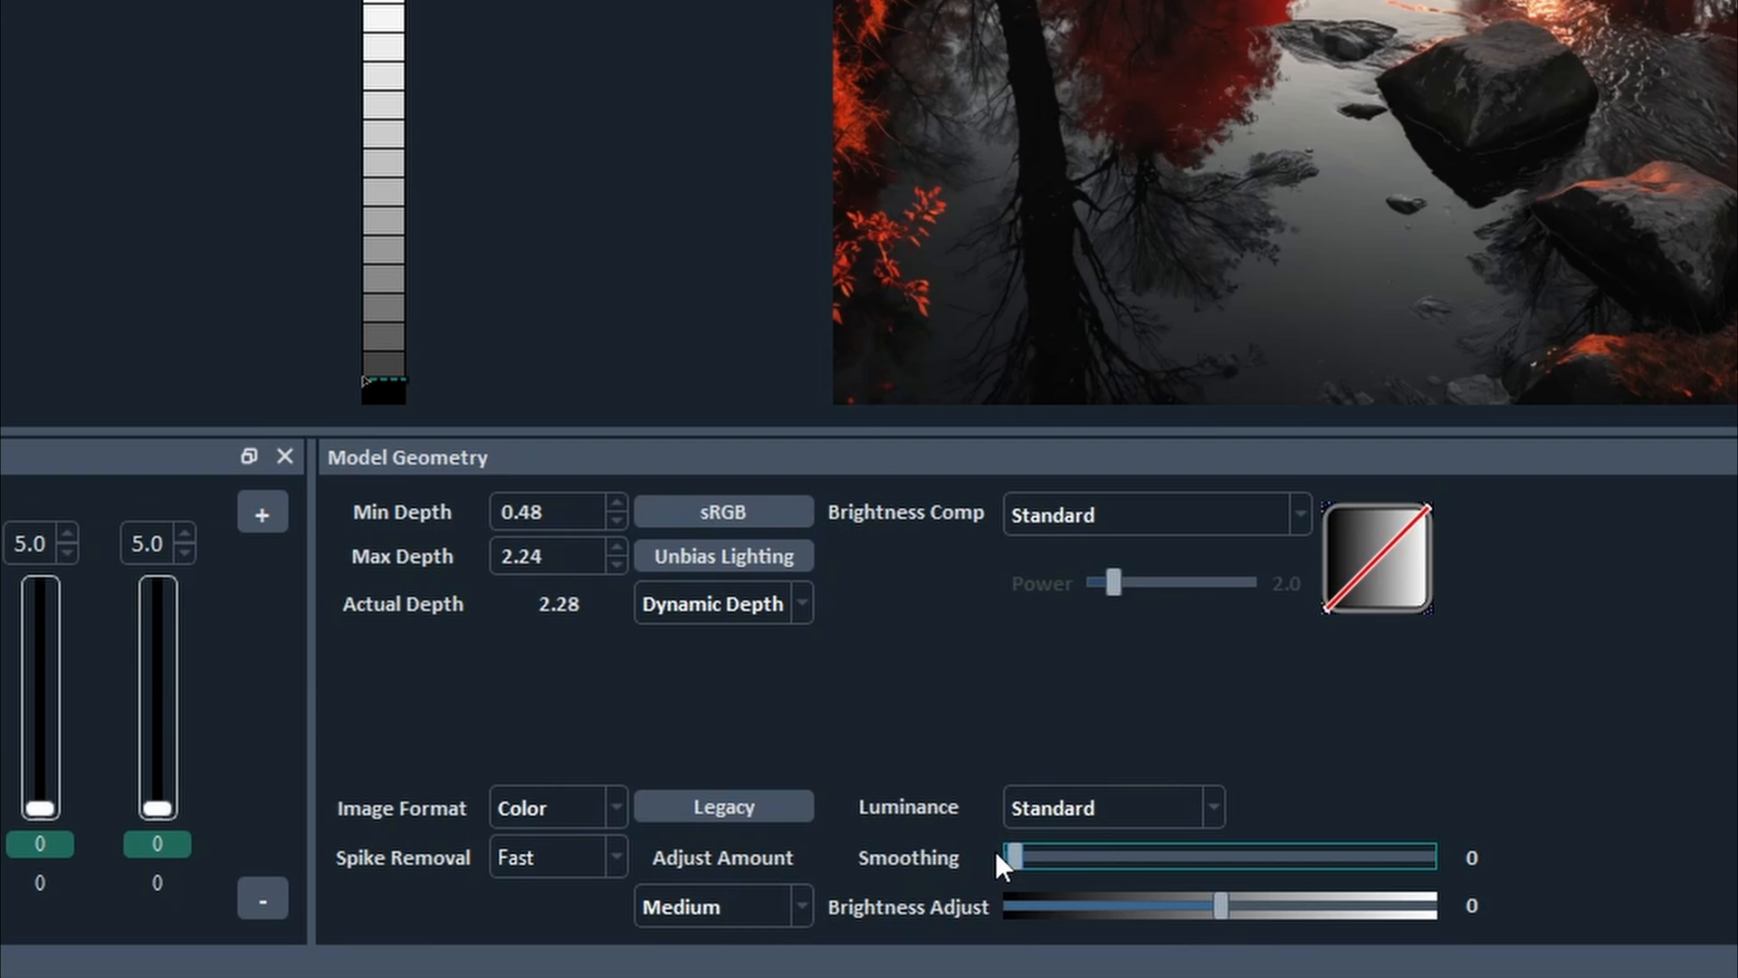
key("Right")
key("Right")
key("Tab")
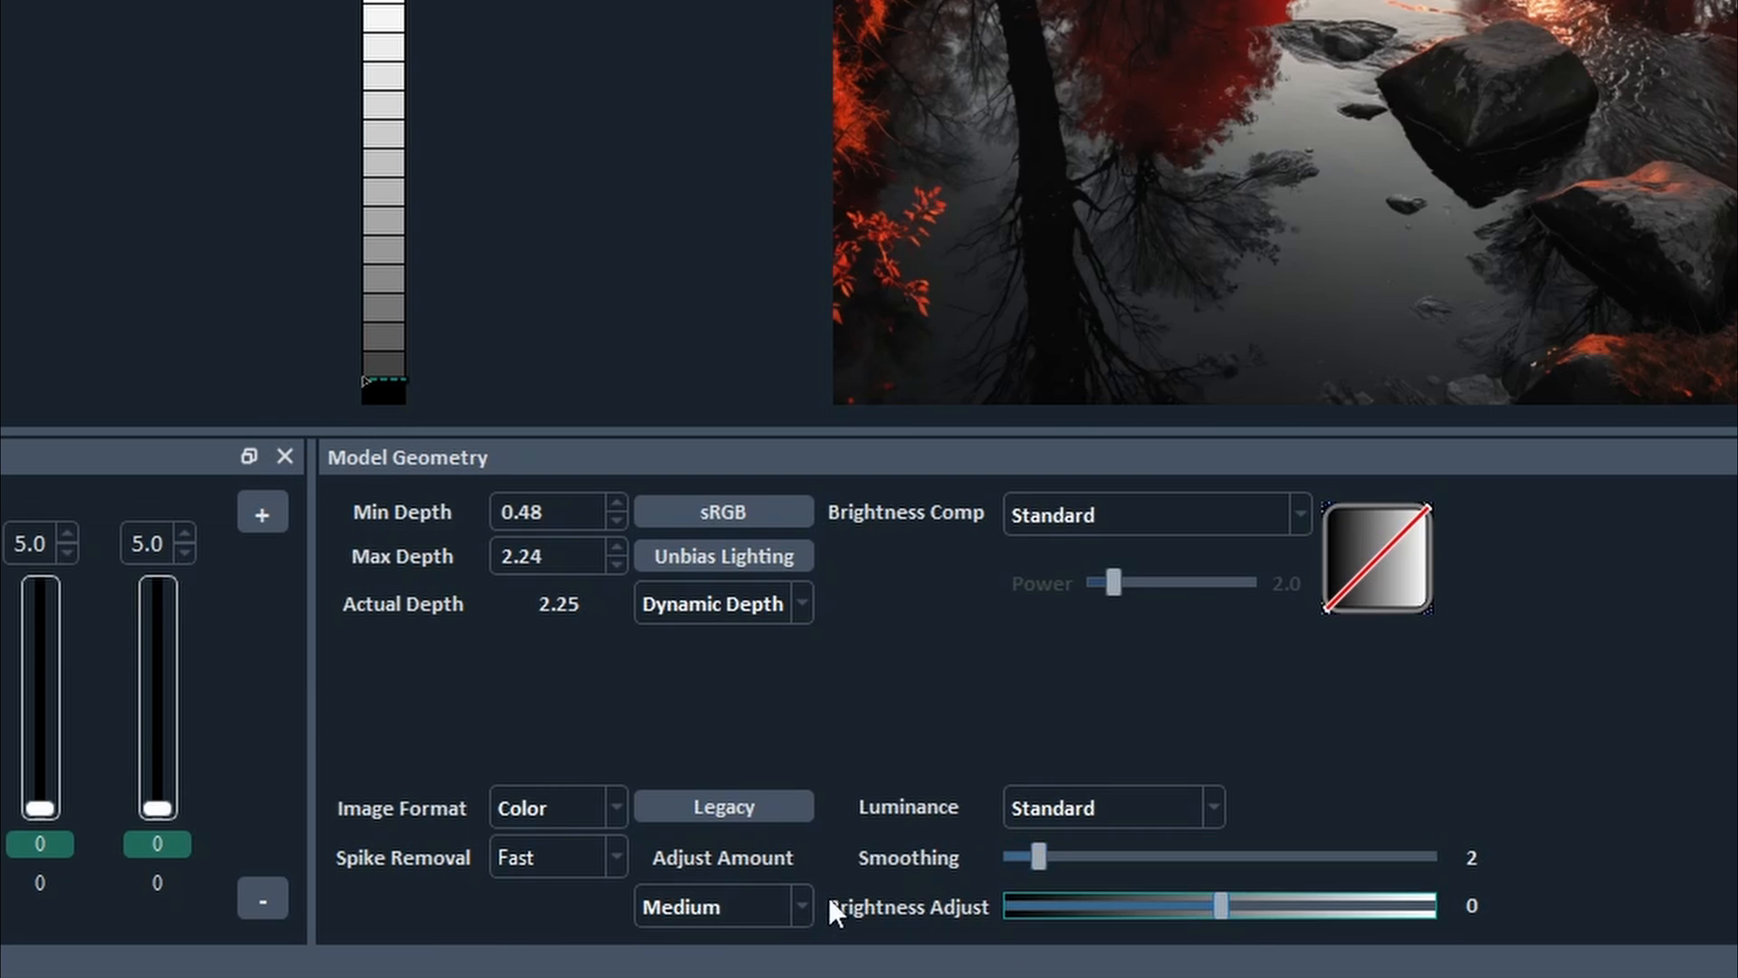
- Try a brightness adjustment of 0.2 with the black filament slider at 0.92 mm, and return the brightness adjustment to 0
left_click_drag(1225, 903, 1180, 903)
left_click_drag(1342, 924, 1375, 923)
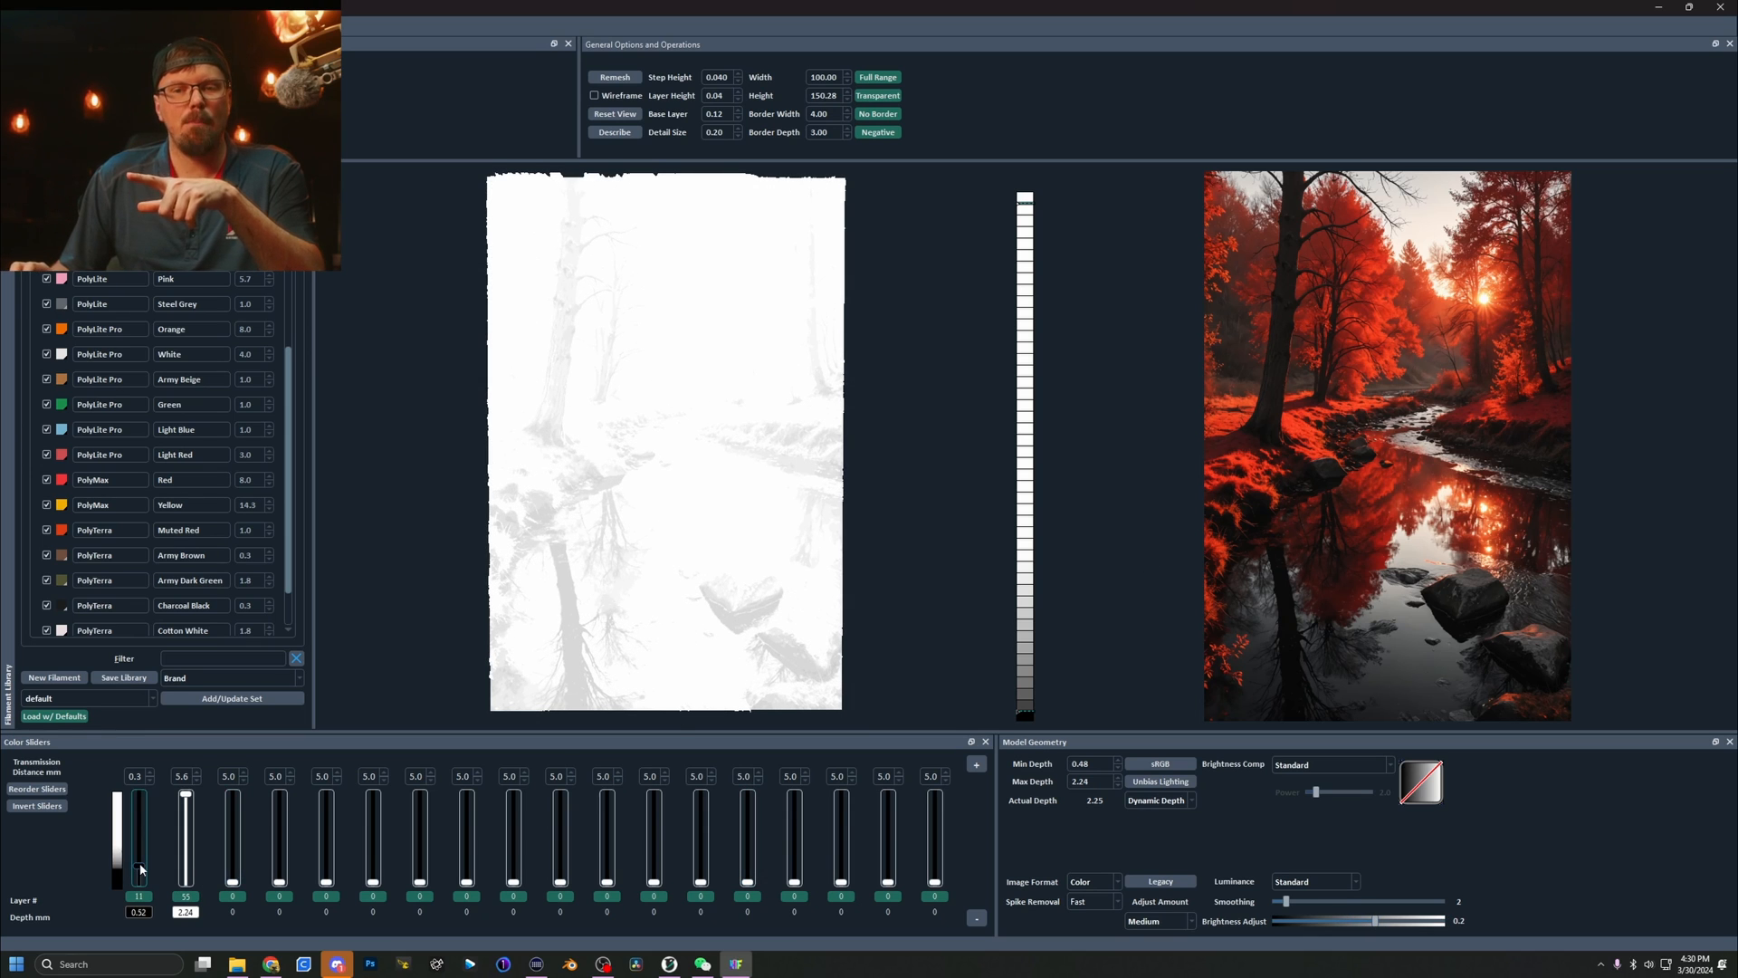
left_click_drag(141, 870, 140, 855)
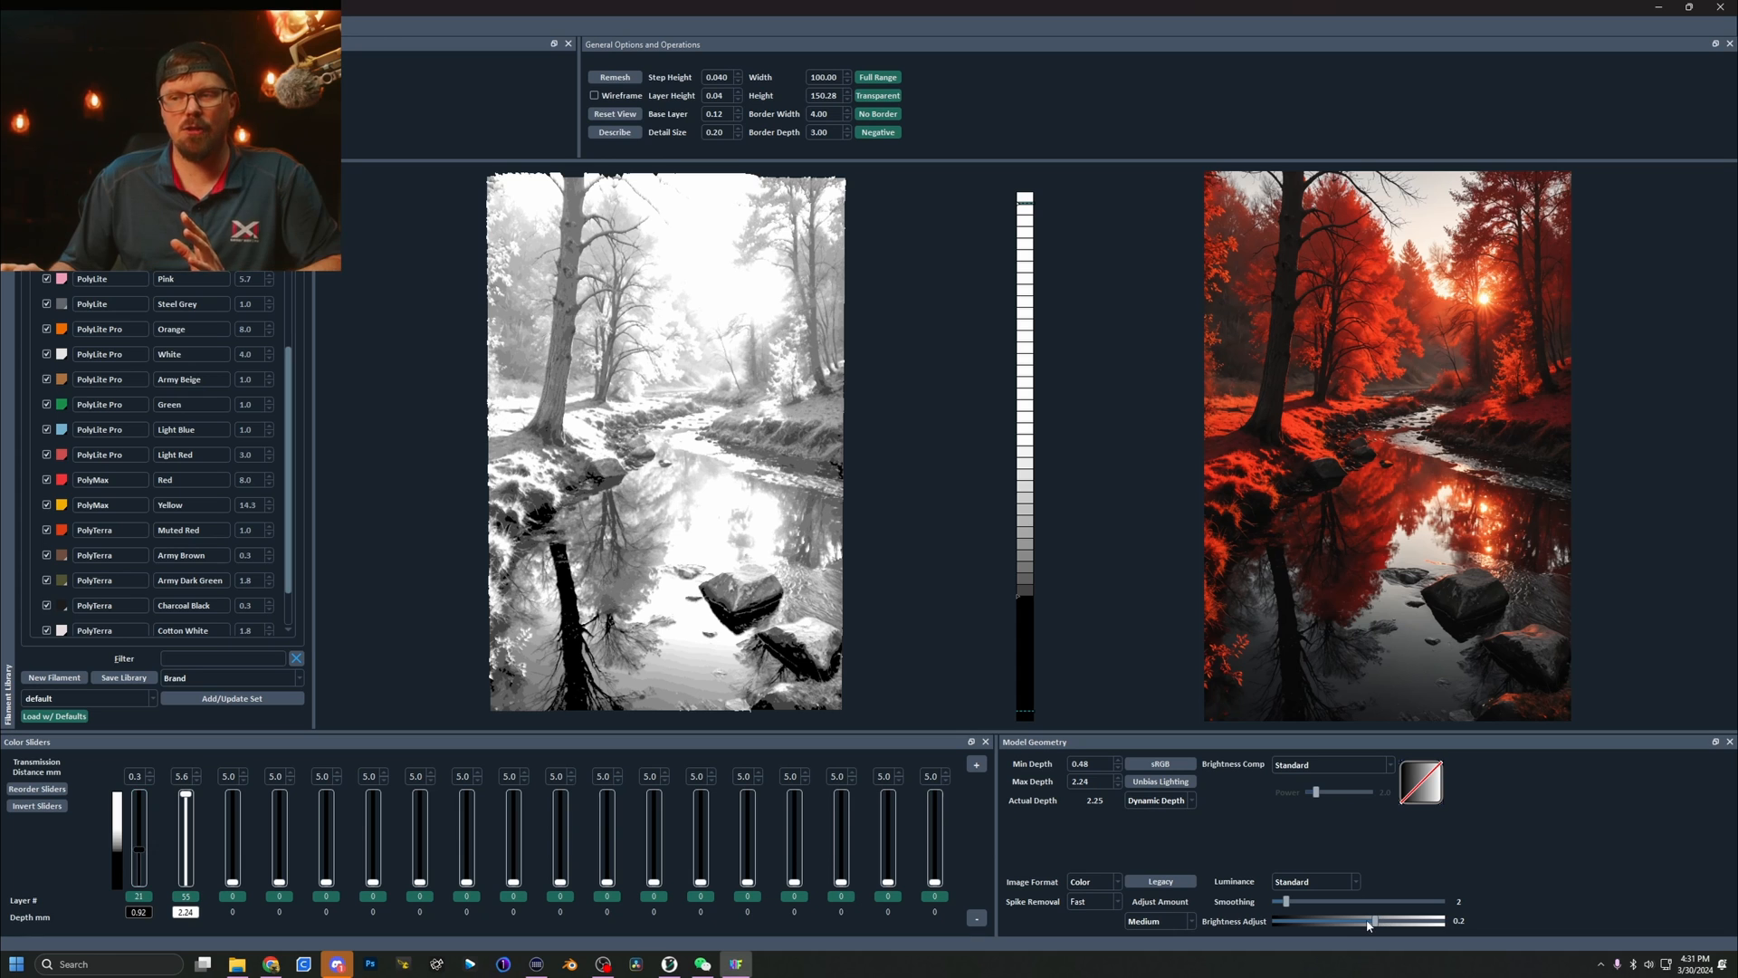
left_click_drag(1375, 926, 1358, 927)
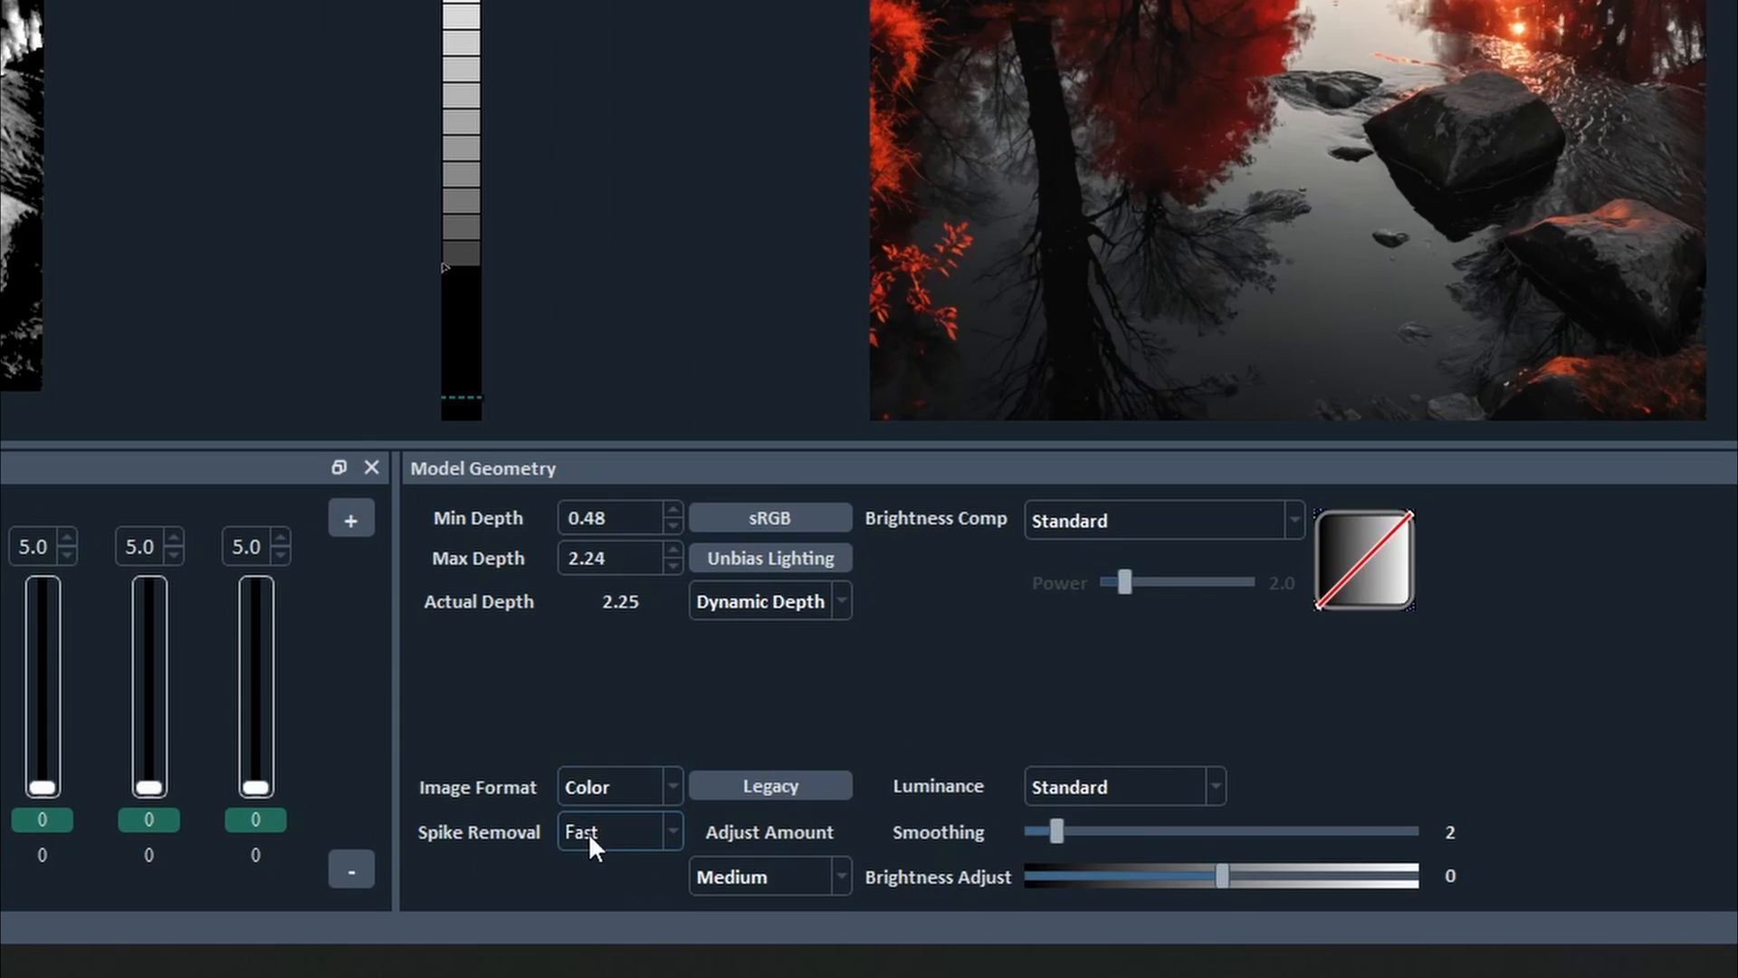
- View the description of the spike removal filter and its available levels, keeping Fast selected
mouse_move(605, 833)
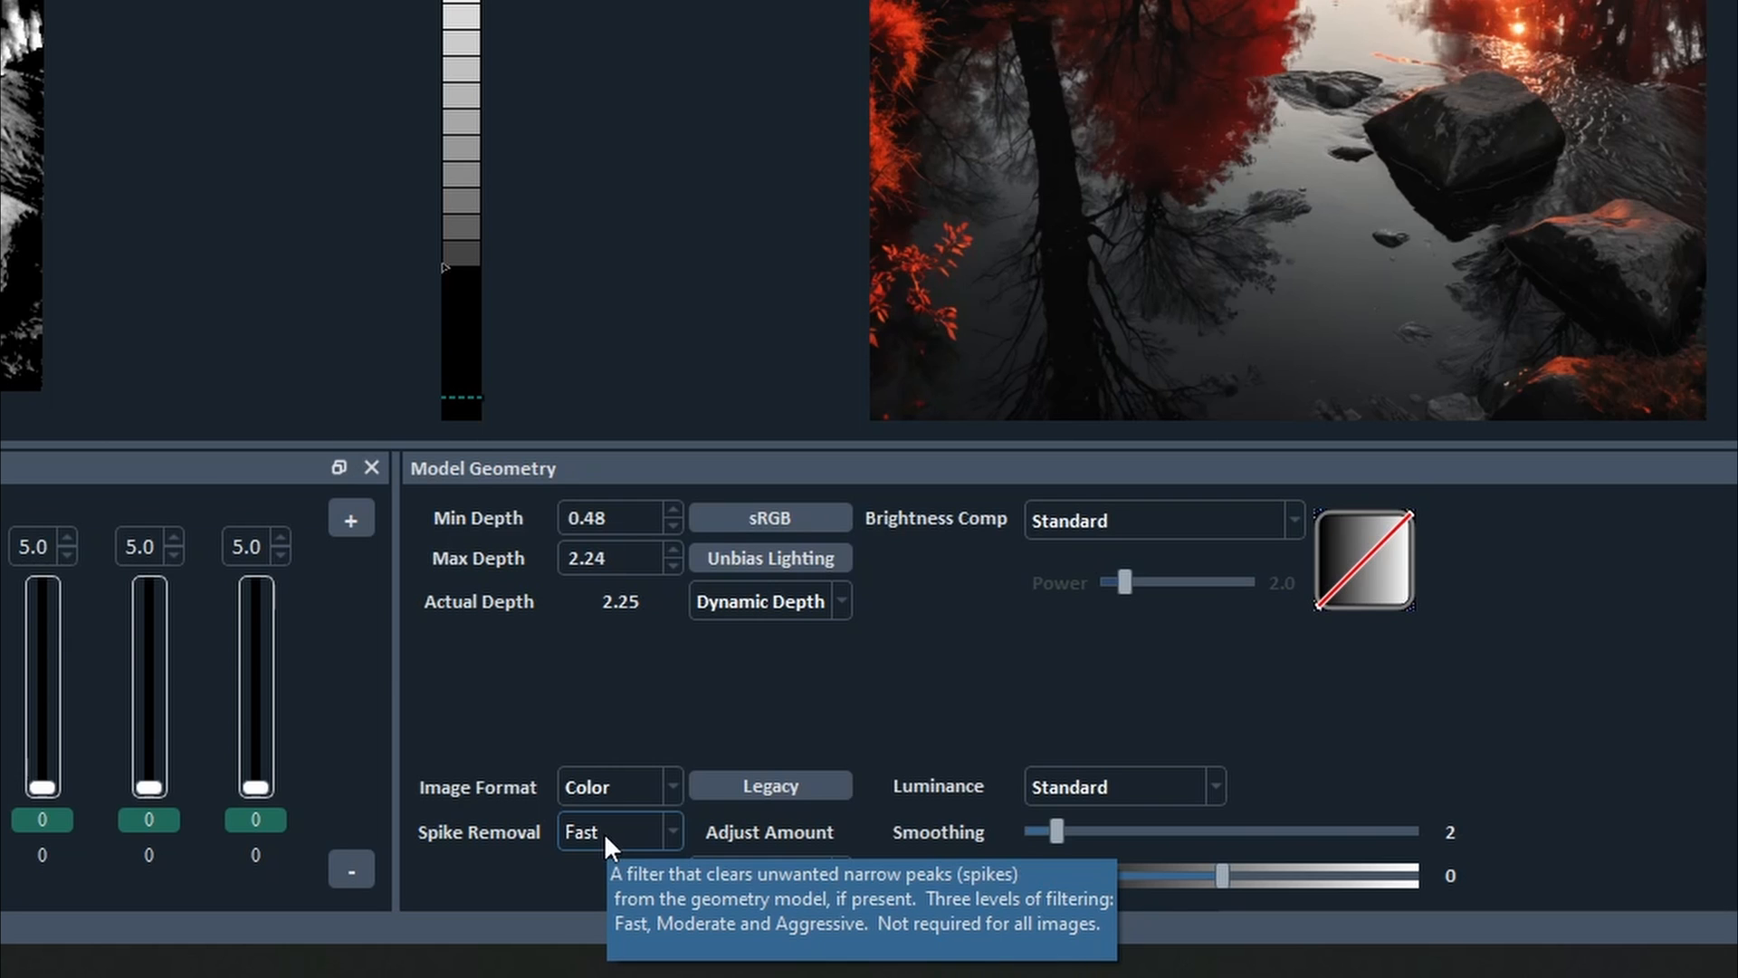
left_click(605, 833)
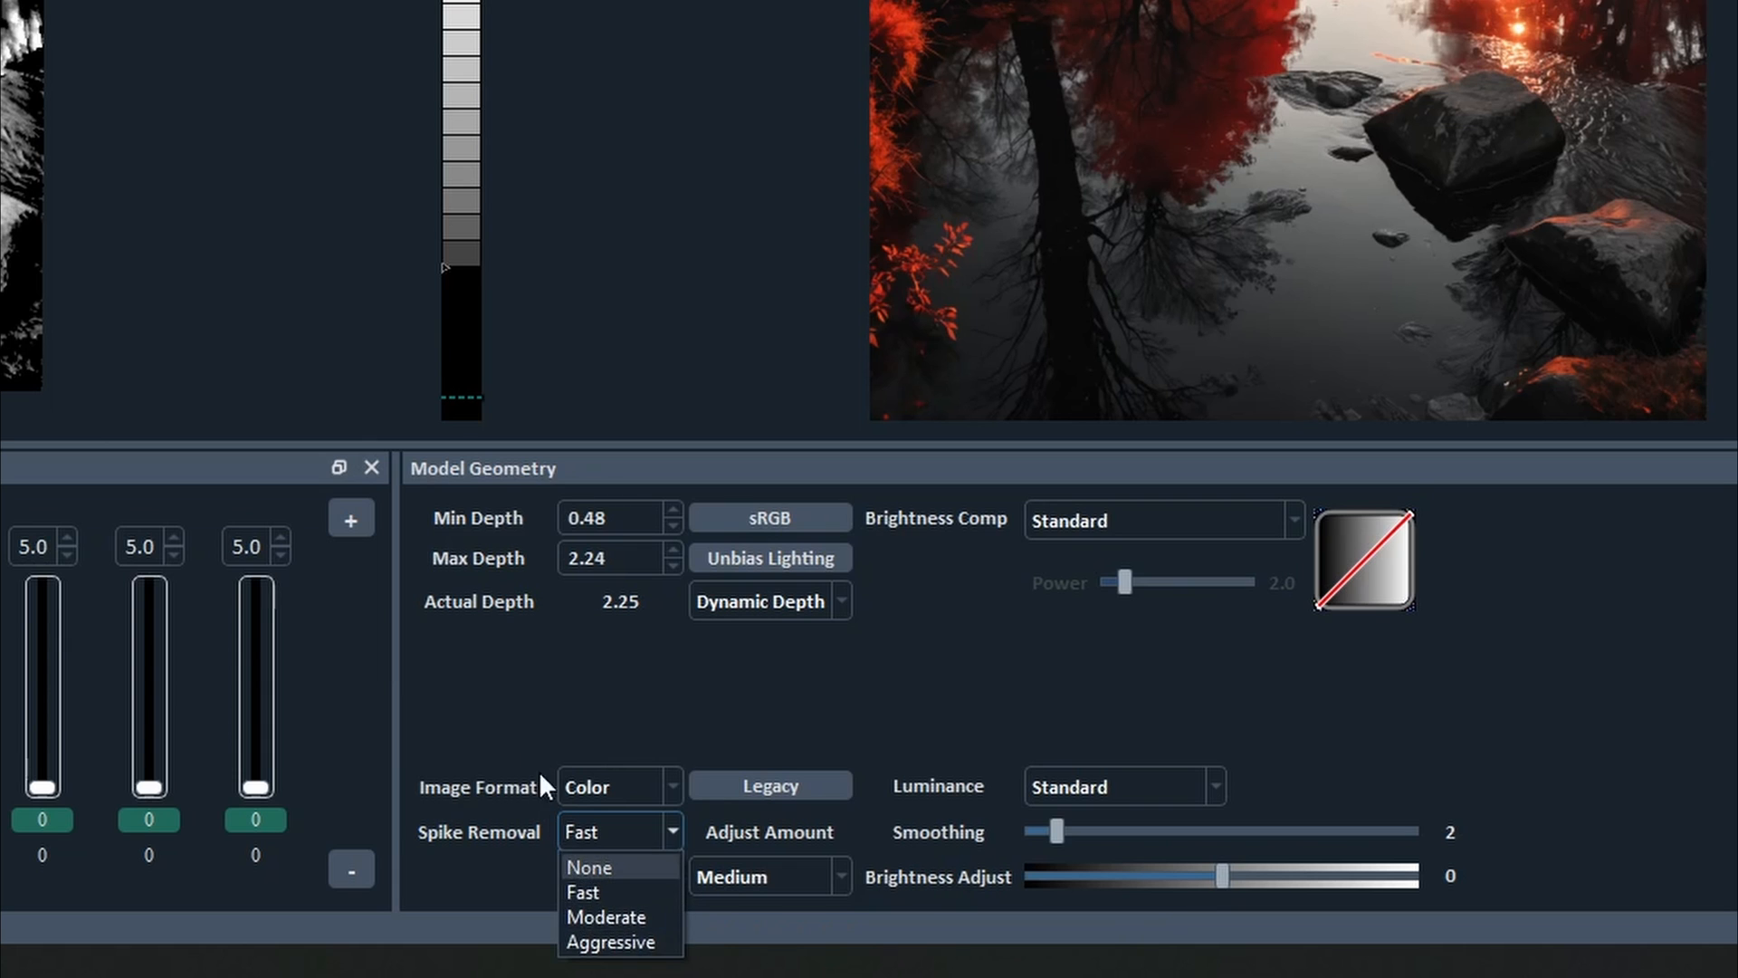
left_click(511, 706)
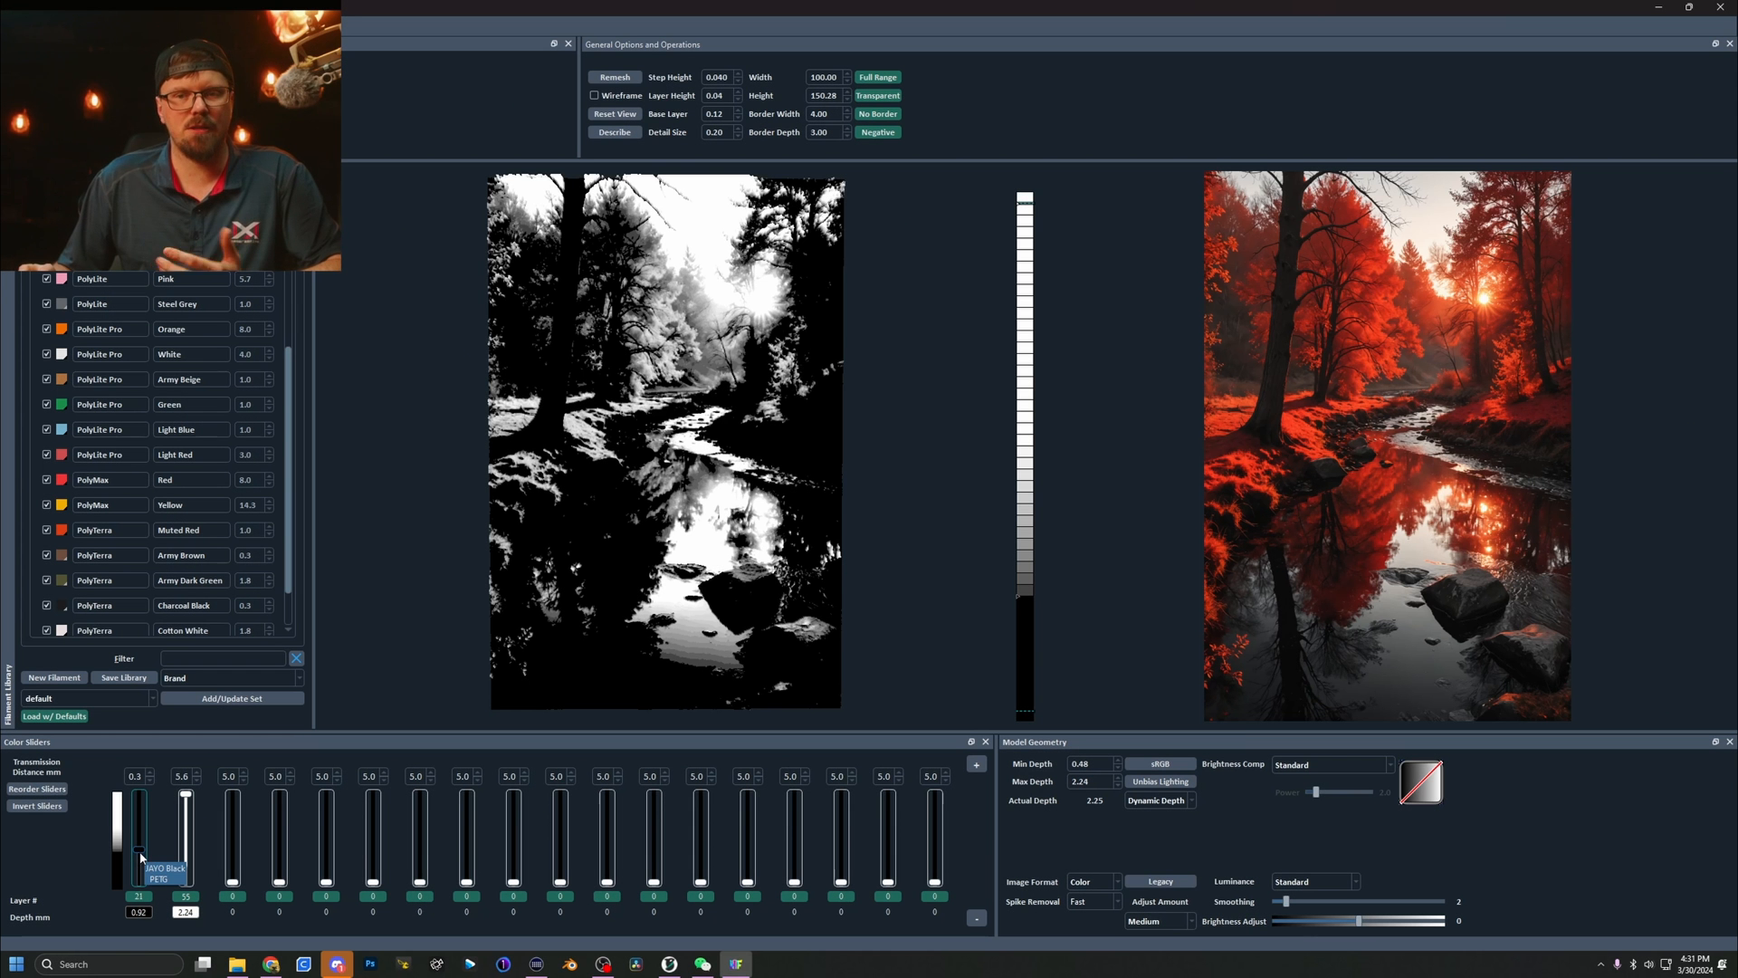
- Lower the black filament slider to layer 11, a depth of 0.52 mm
left_click_drag(140, 851, 142, 860)
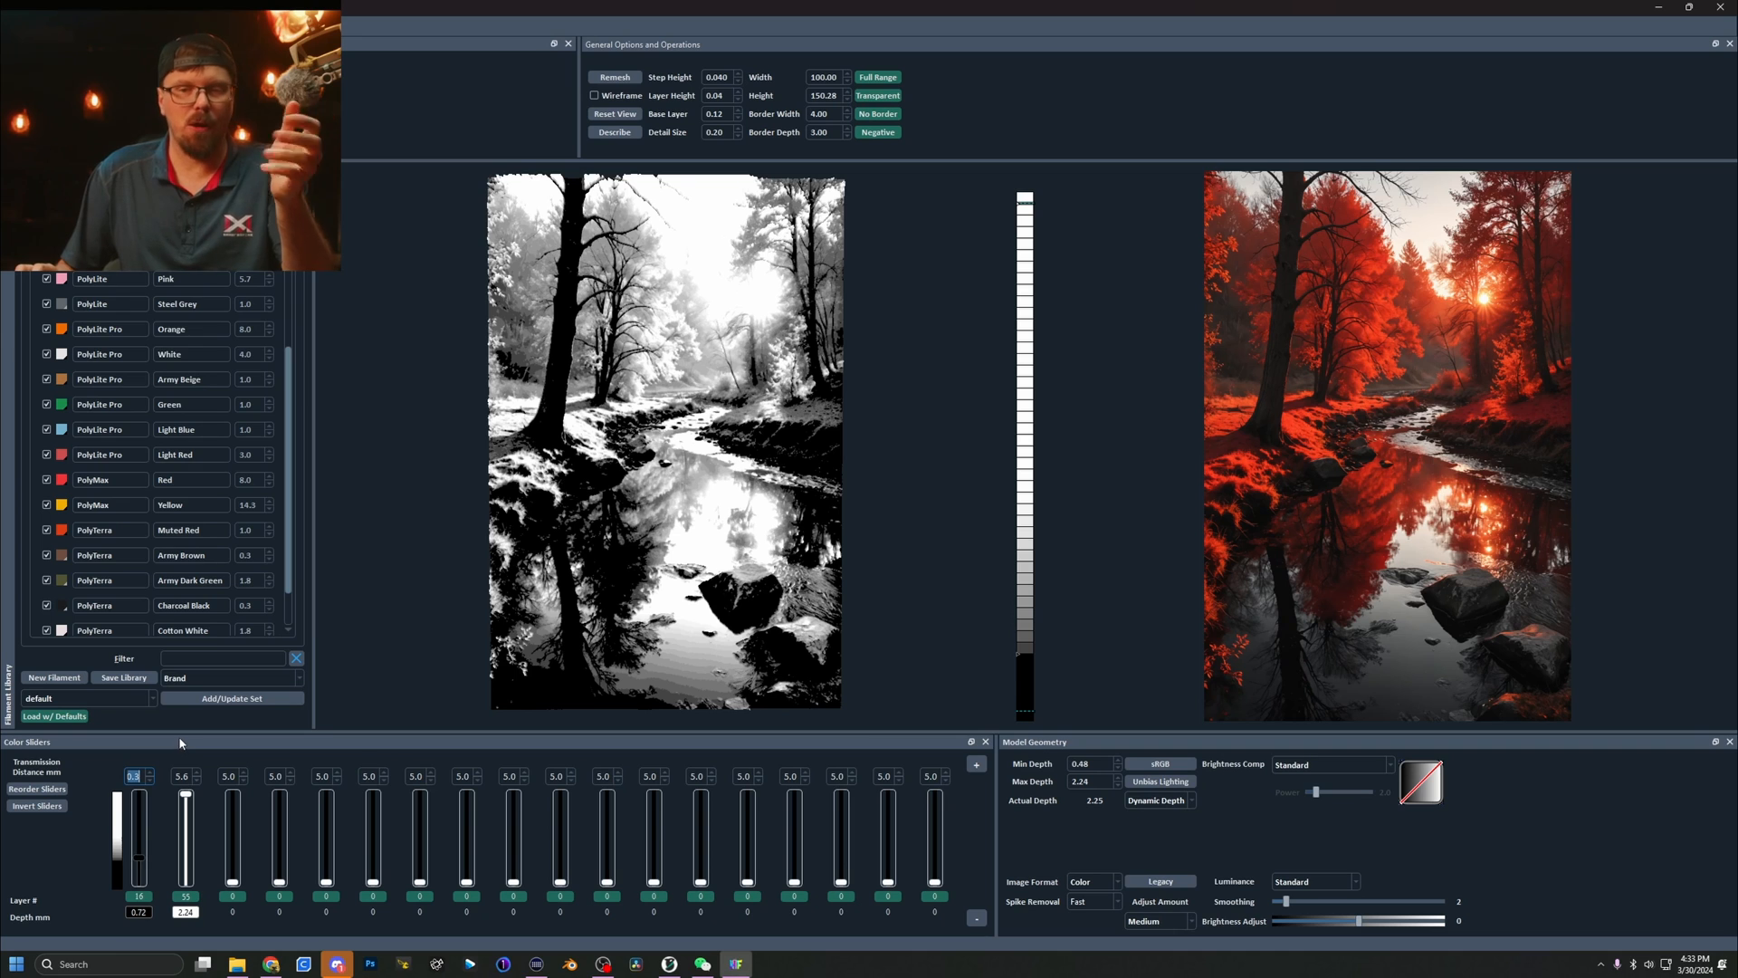
left_click(161, 799)
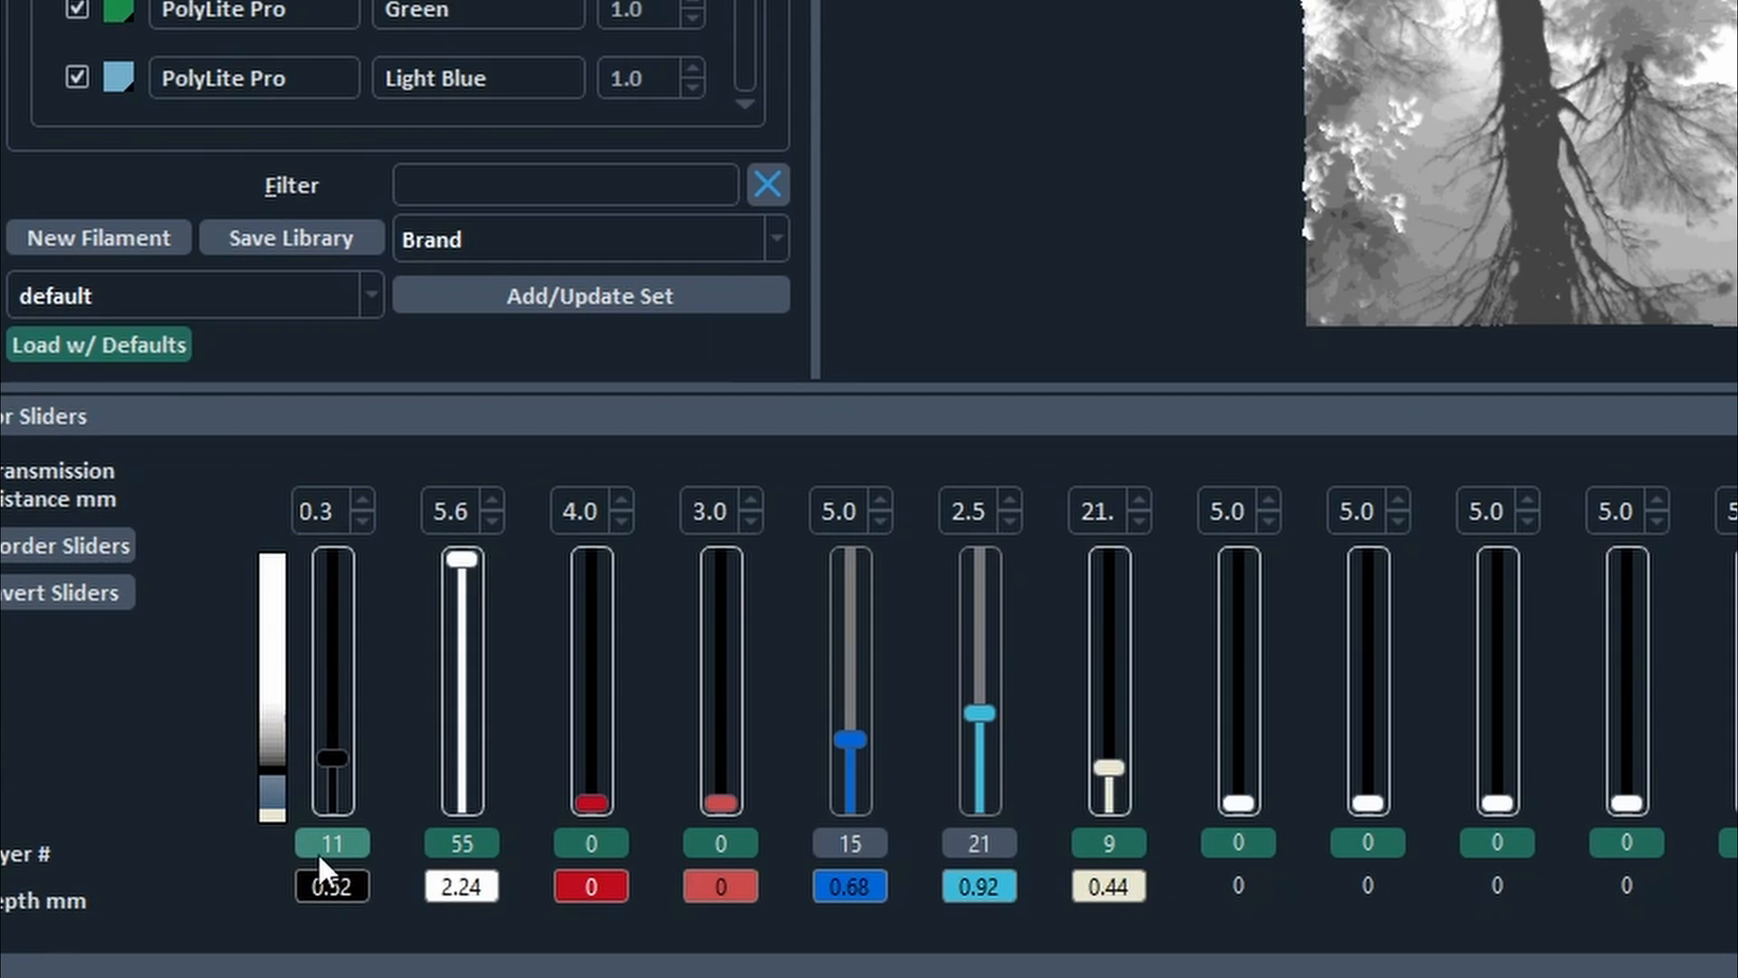
left_click(223, 820)
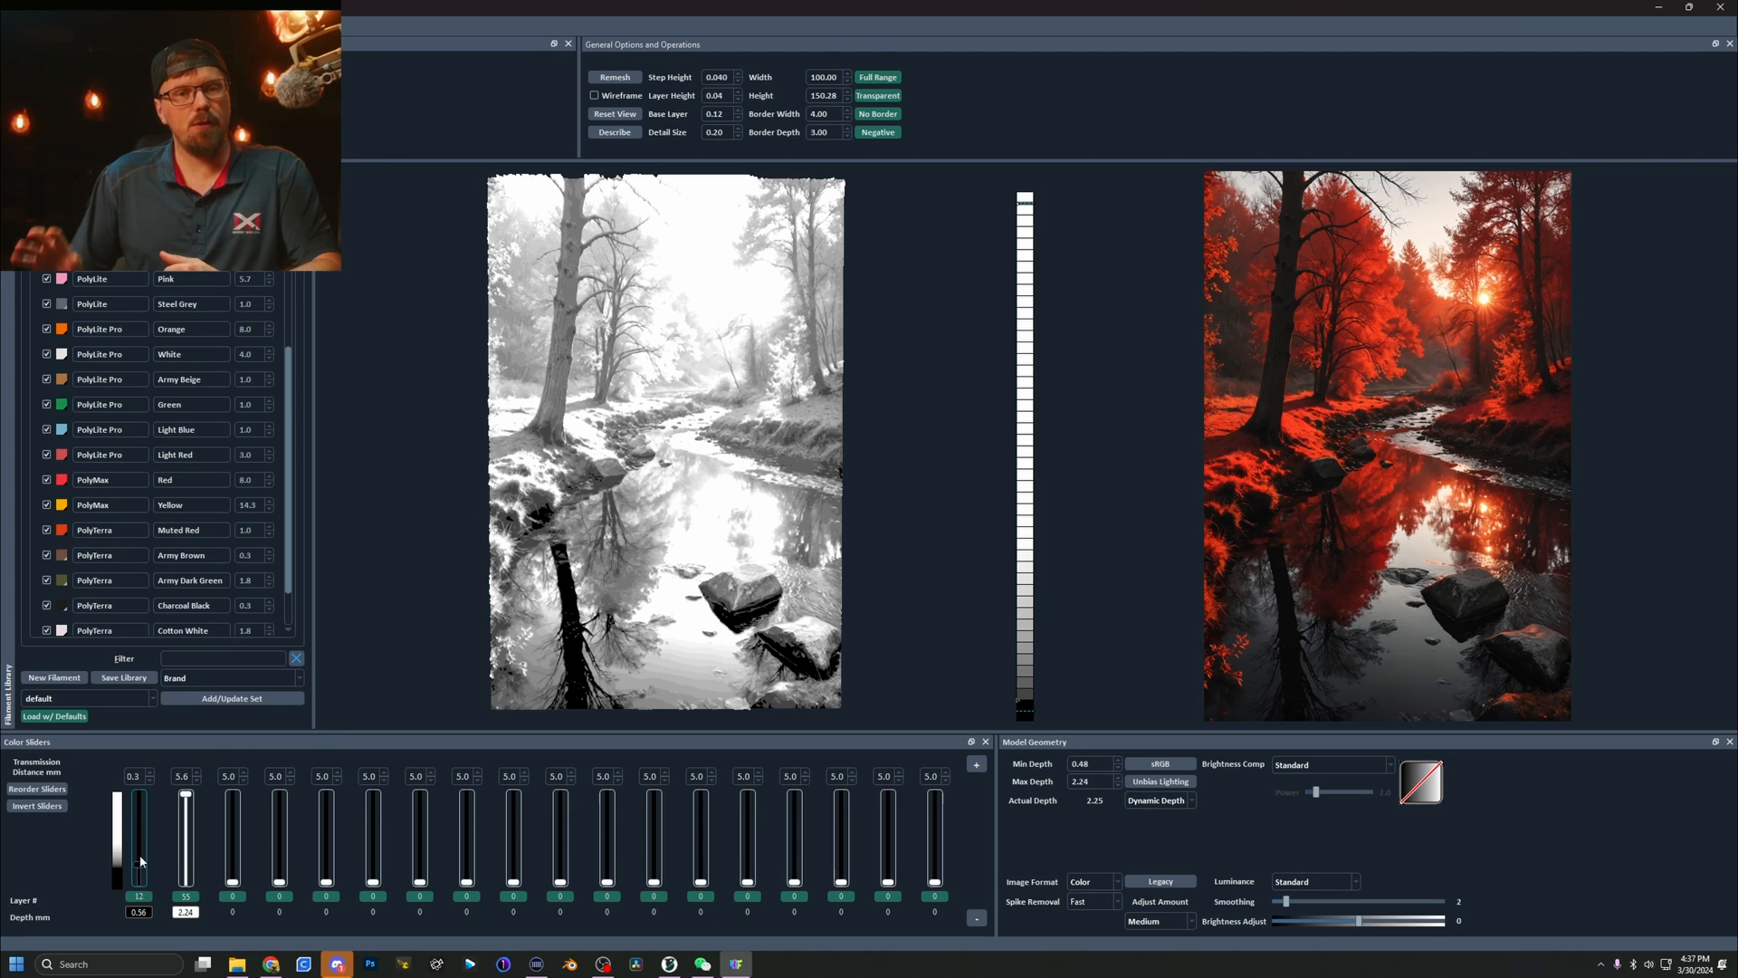
left_click_drag(141, 861, 139, 865)
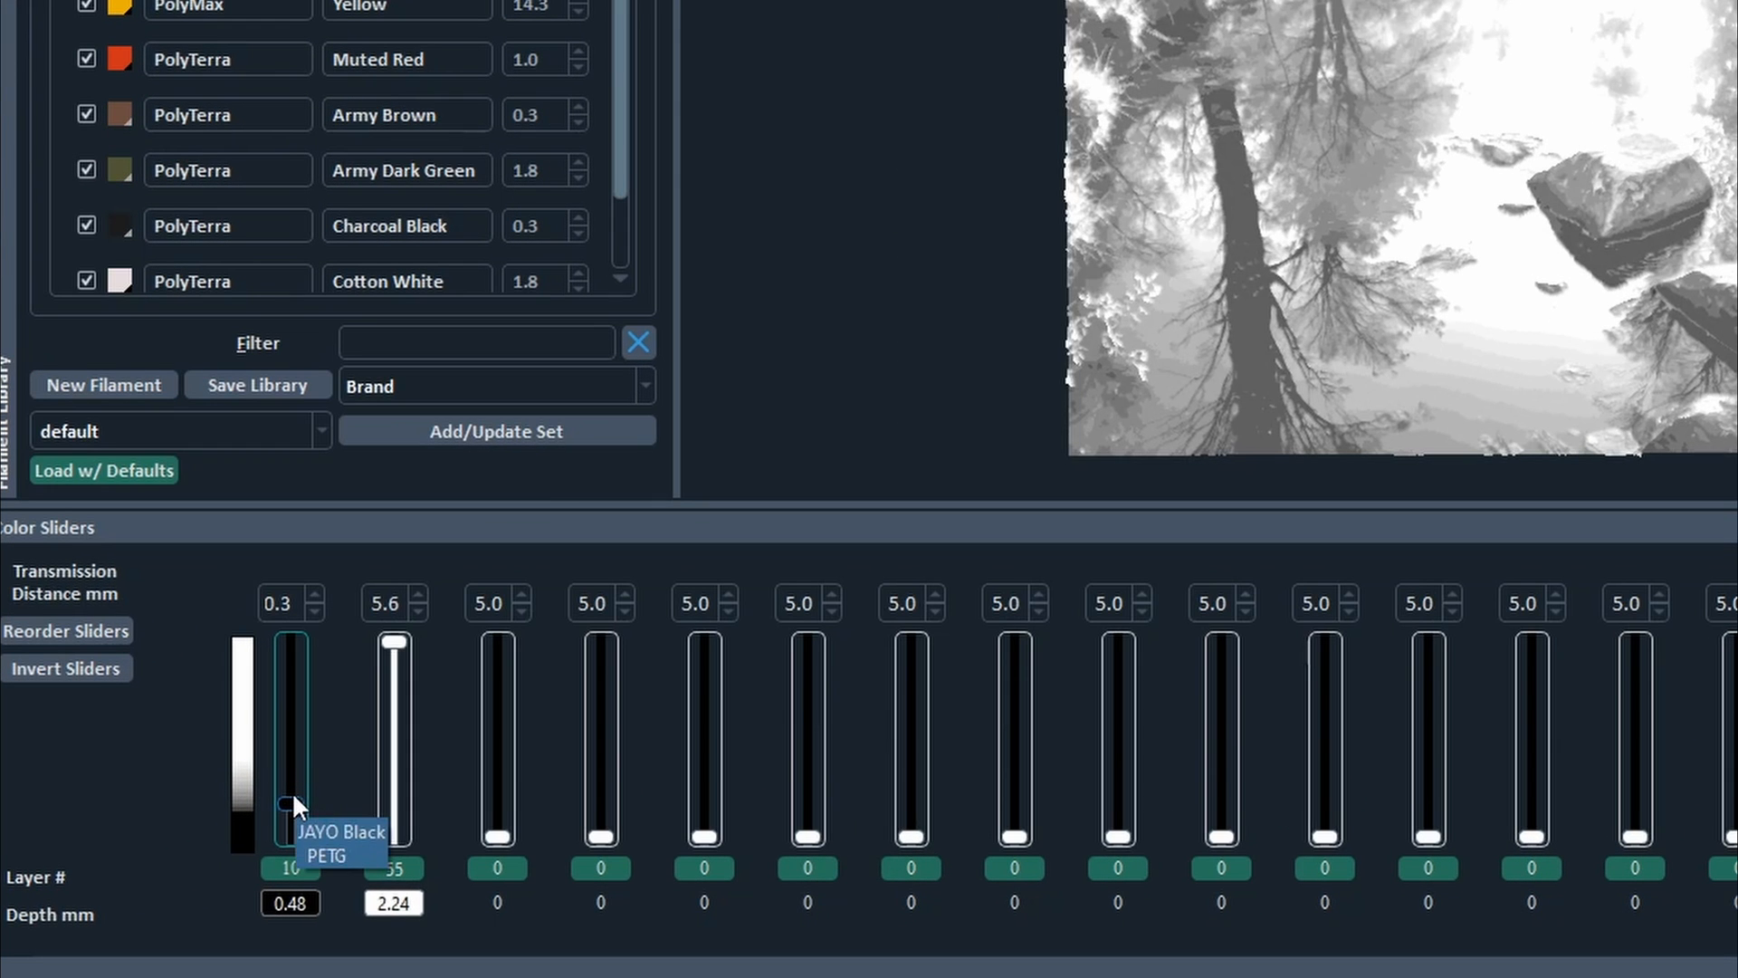
scroll(292, 791, "up", 1)
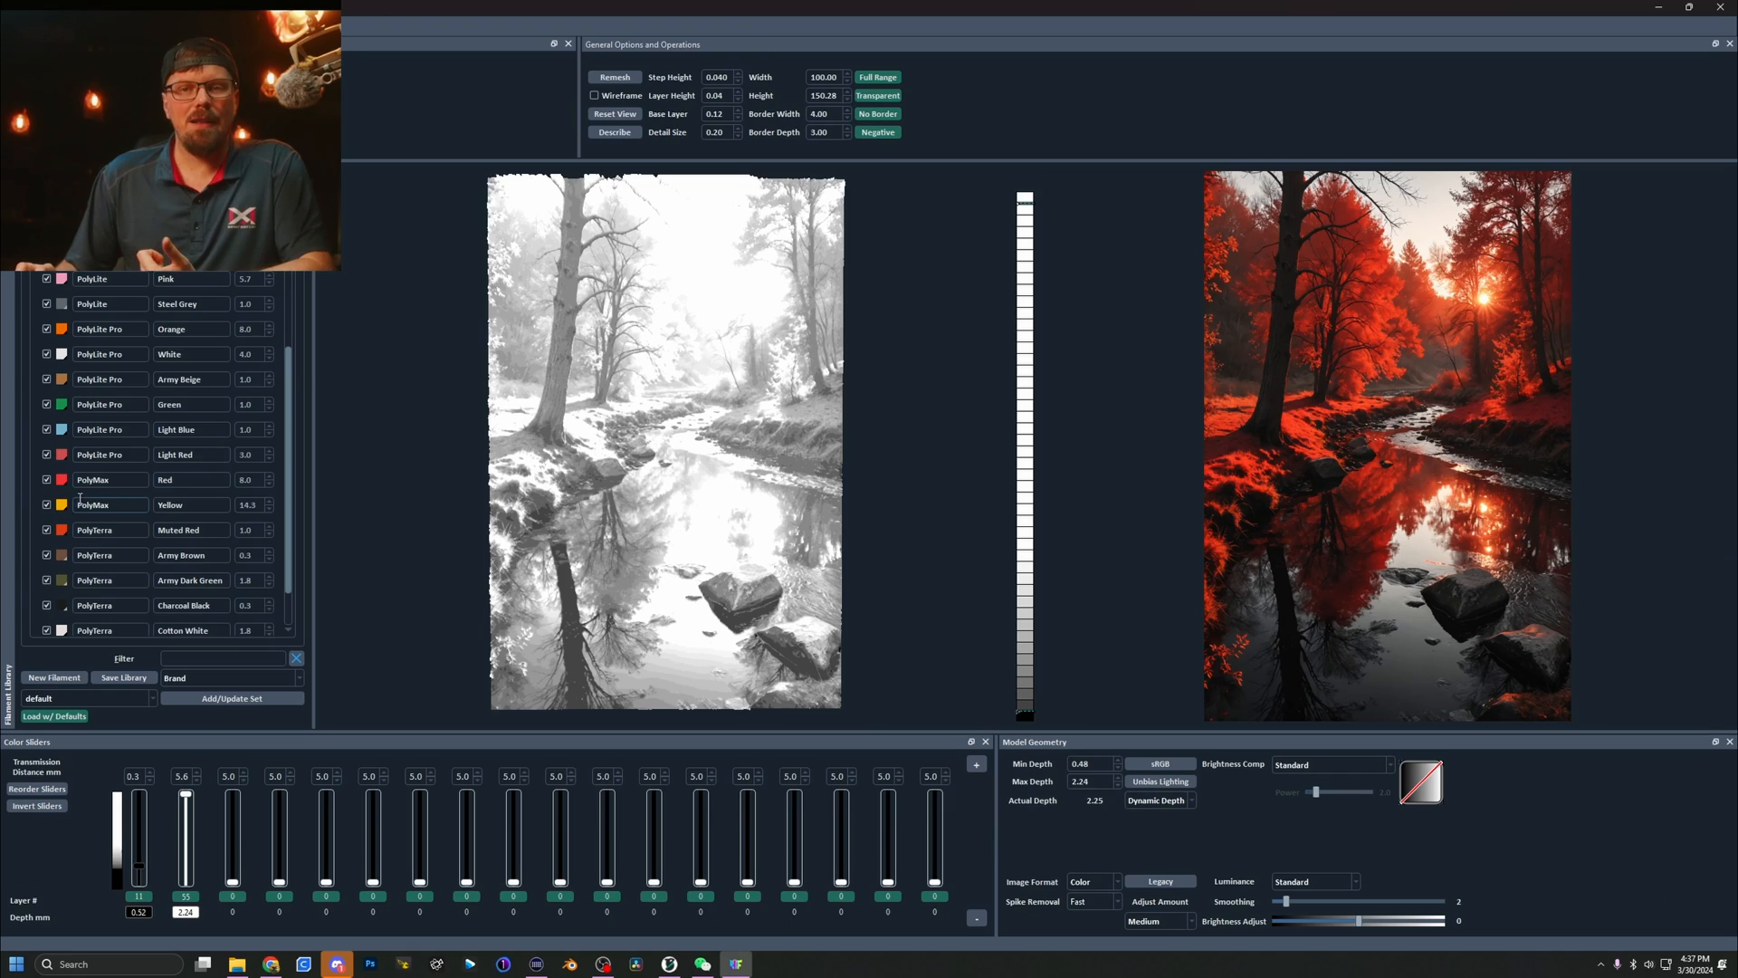
- Assign the red filament with transmission distance 4.0 to the third color slider and raise it to layer 16, 0.72 mm
scroll(93, 531, "down", 2)
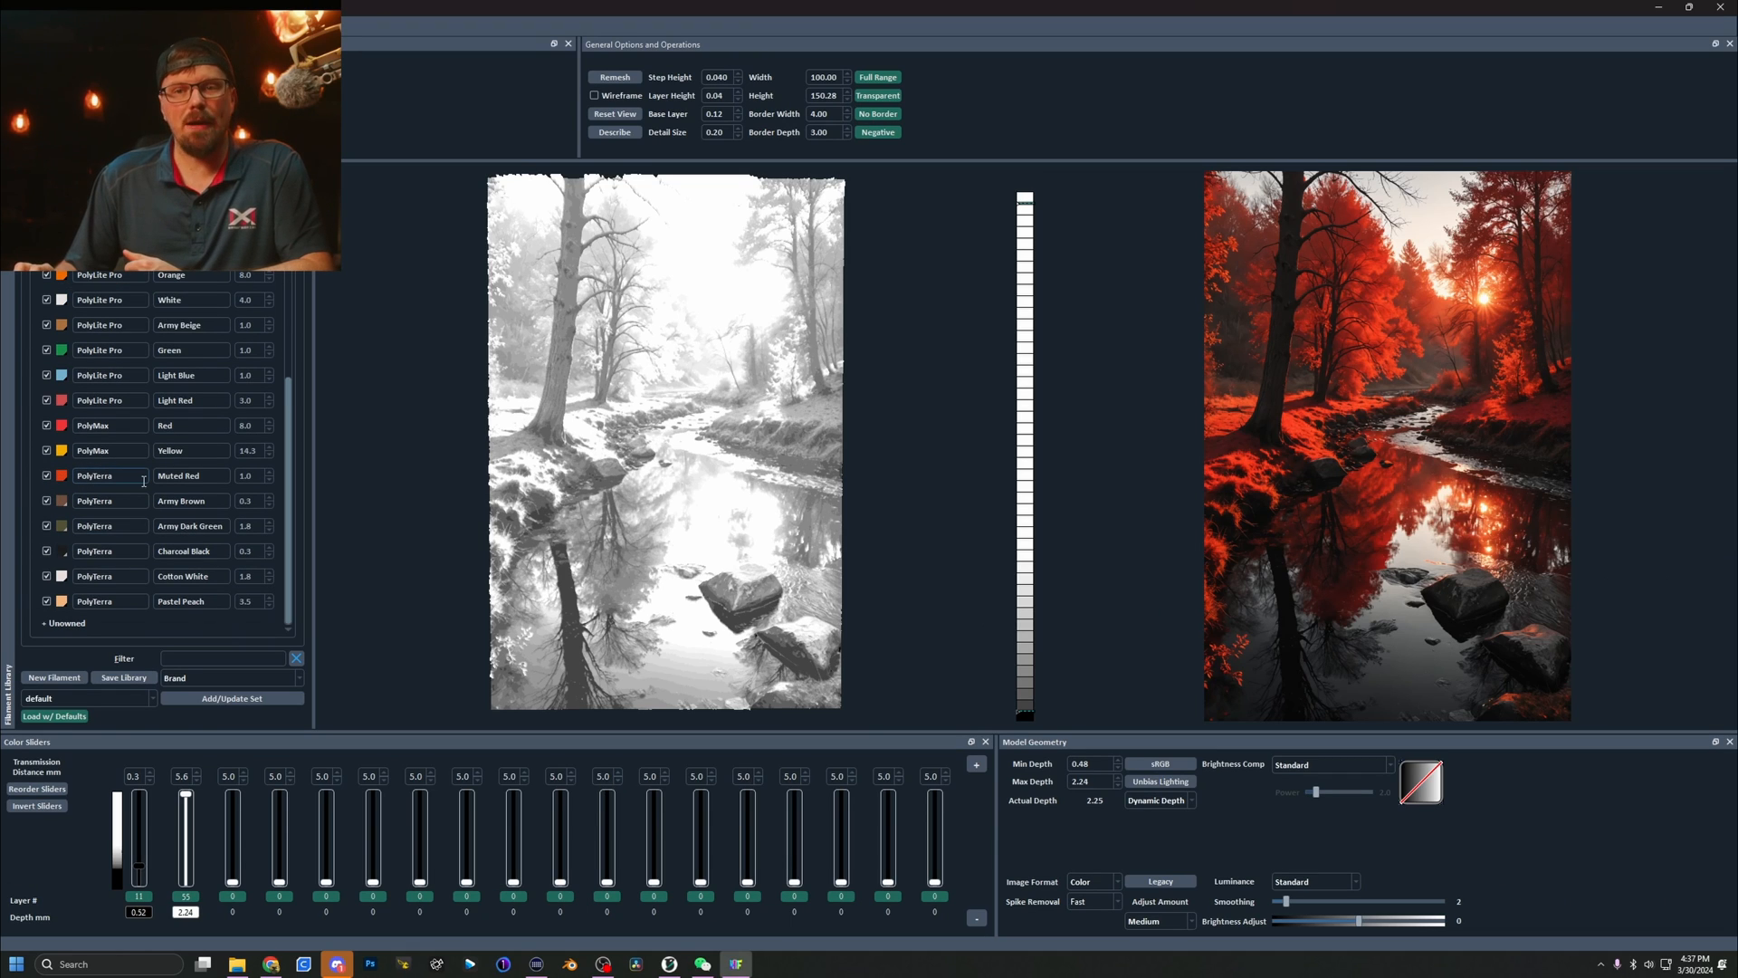
scroll(95, 427, "up", 4)
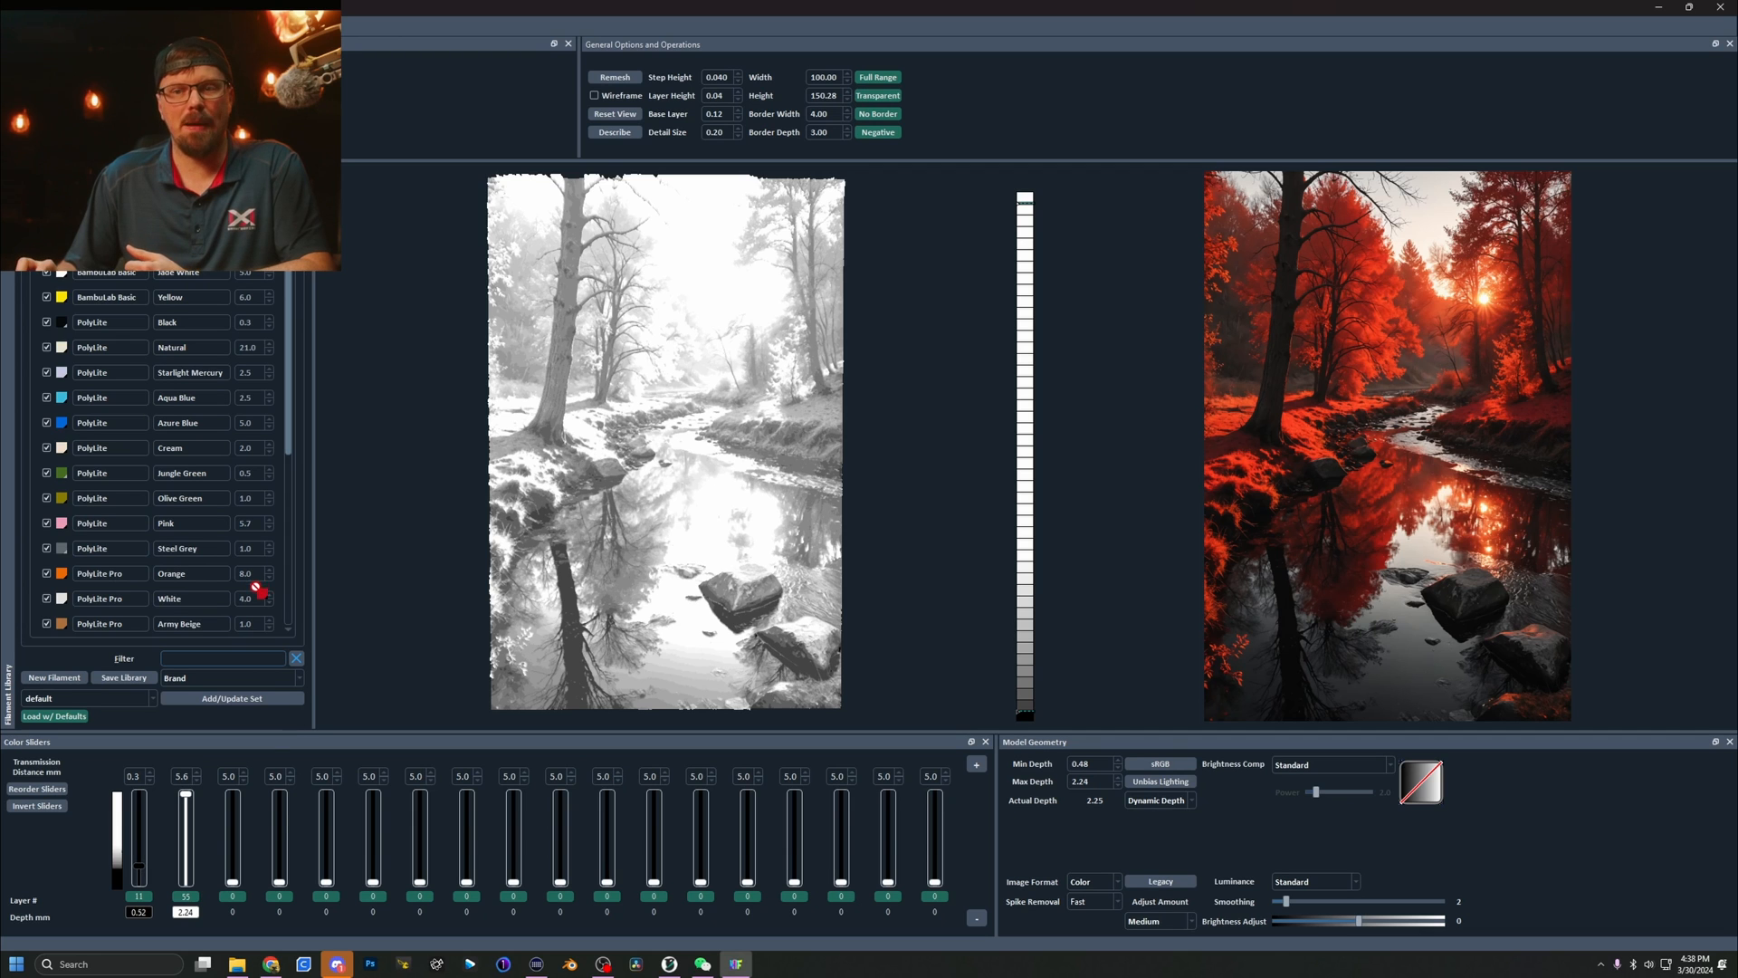
left_click(232, 881)
left_click_drag(235, 886, 233, 863)
- Assign the PolyLite Pro Light Red filament to the fourth color slider and raise it to layer 15, 0.68 mm
scroll(118, 487, "down", 4)
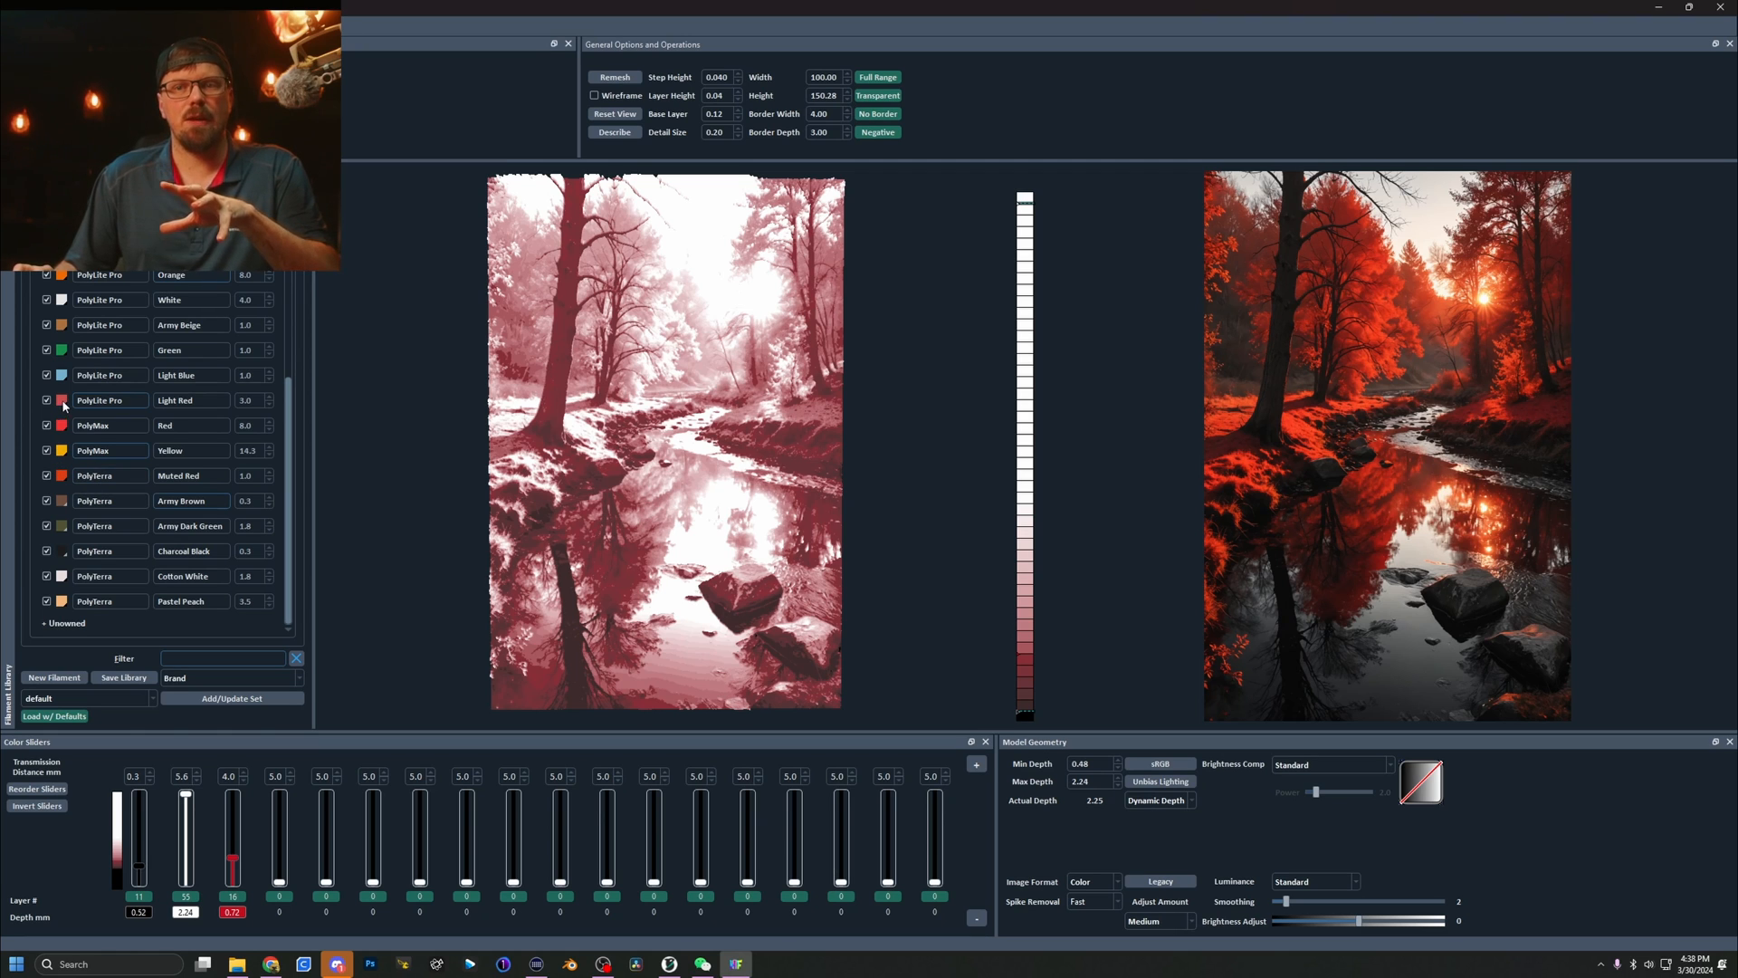
scroll(221, 401, "up", 4)
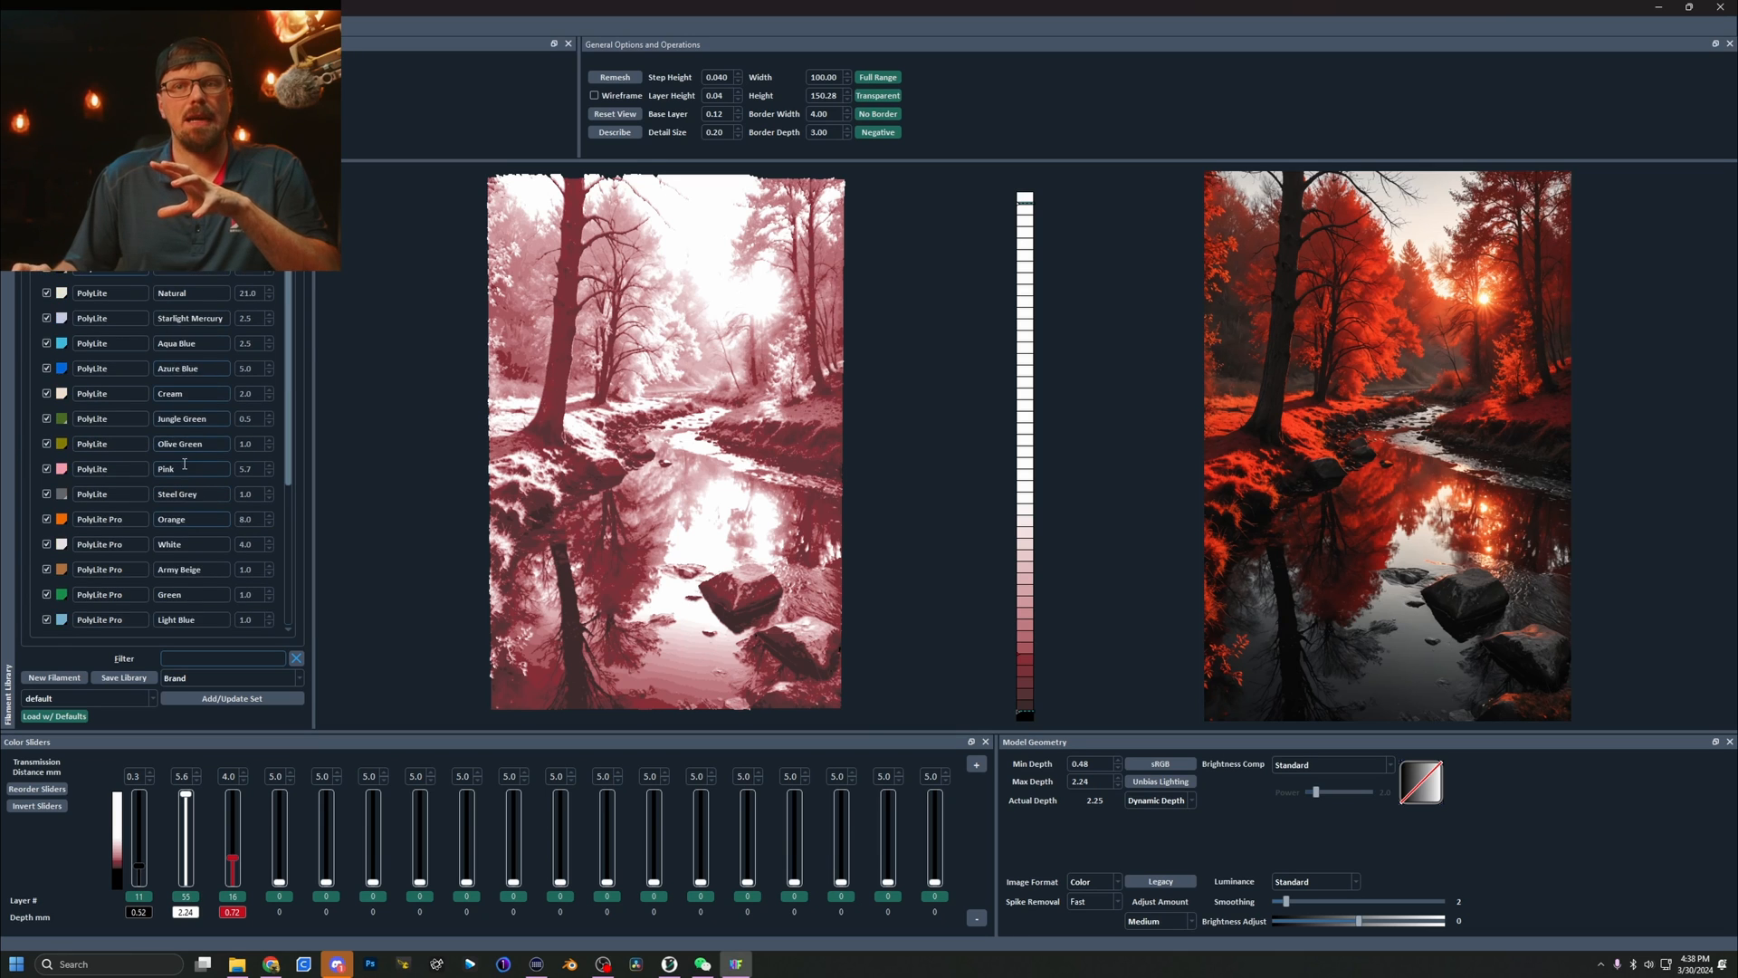
scroll(164, 468, "down", 4)
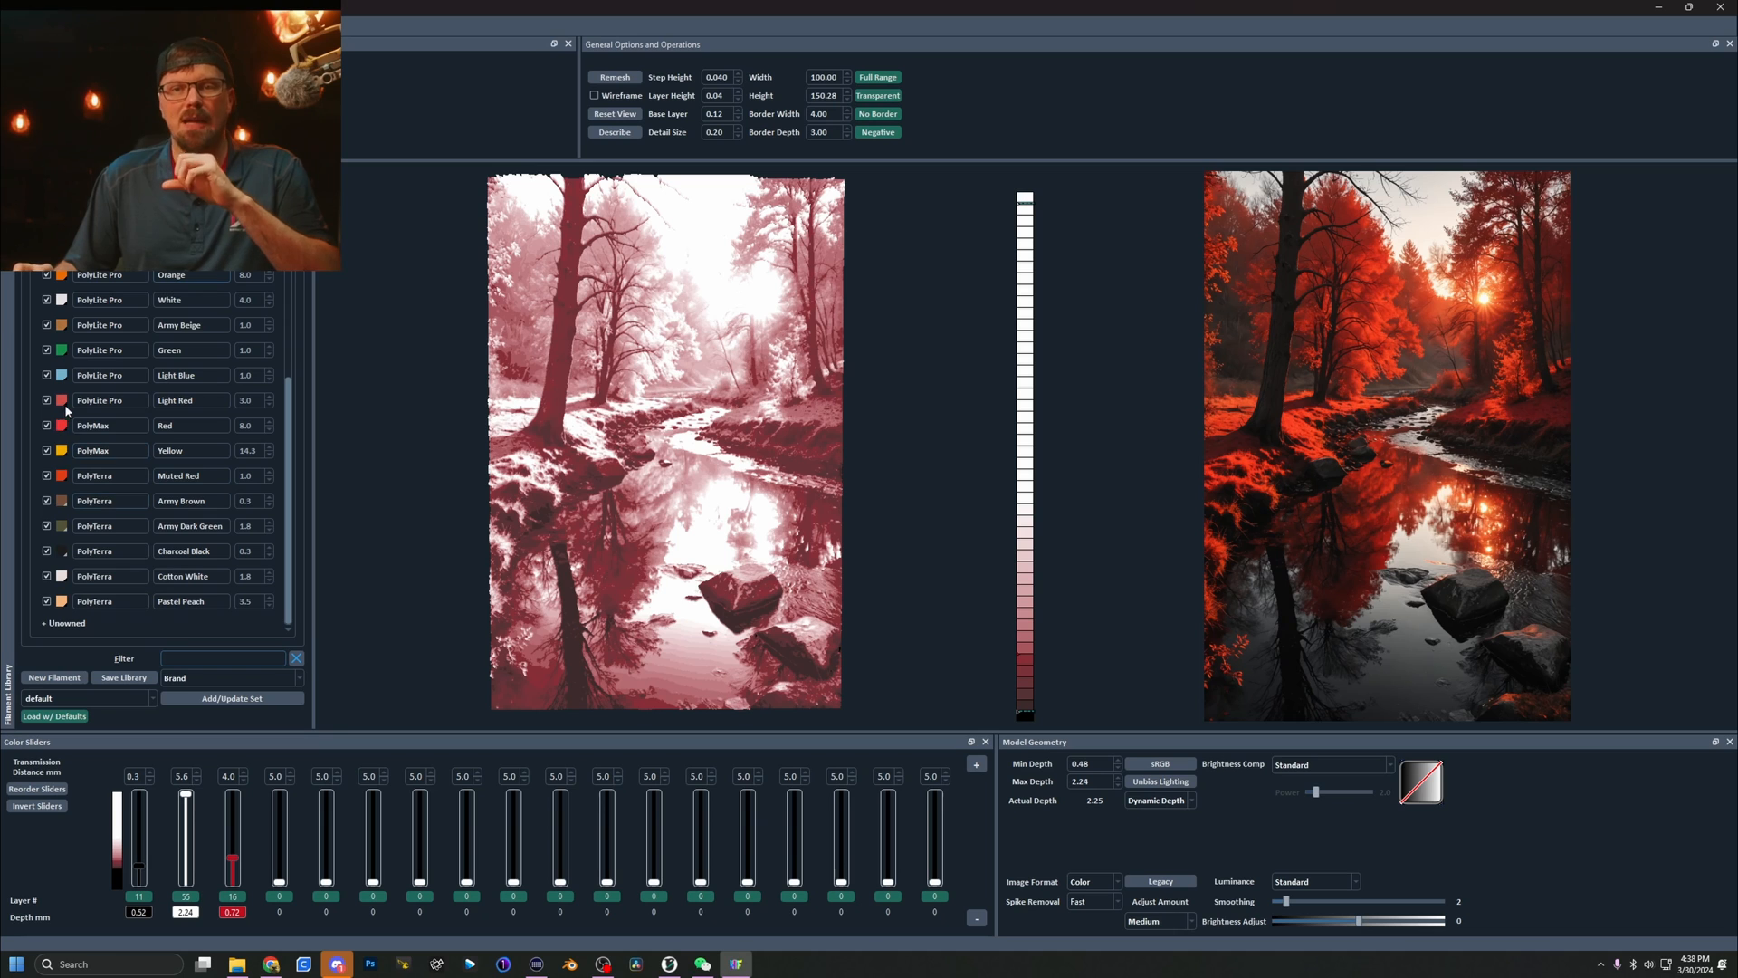
left_click_drag(166, 678, 281, 887)
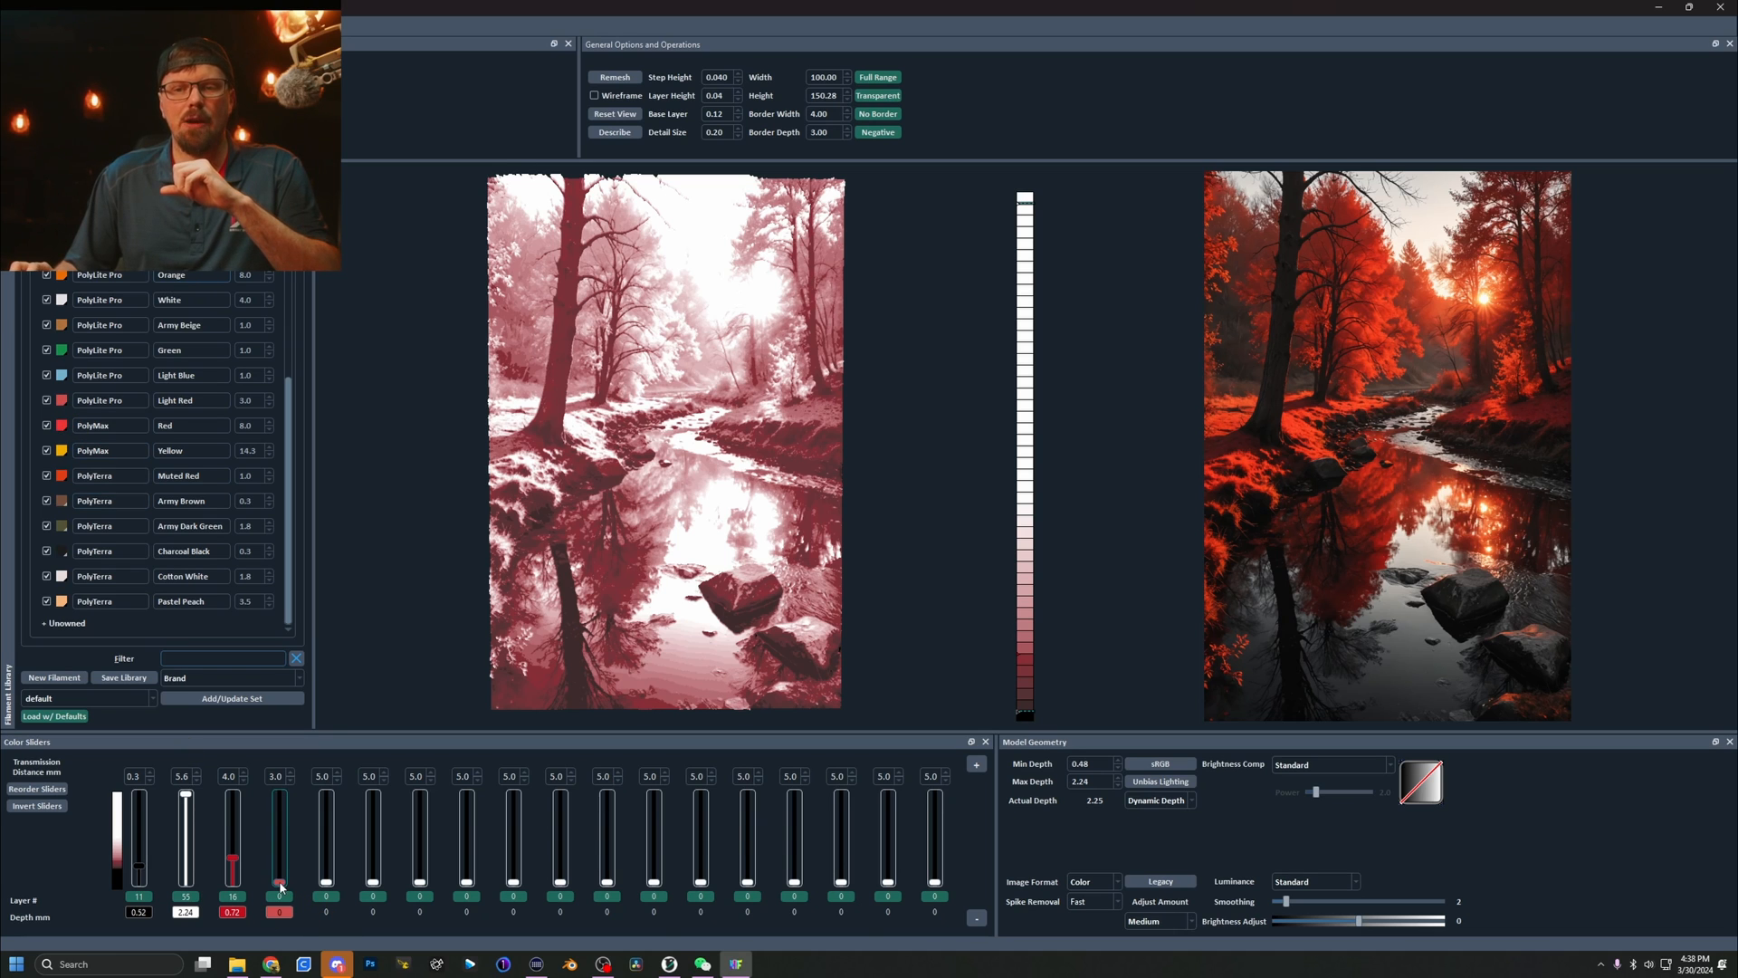
scroll(281, 887, "up", 12)
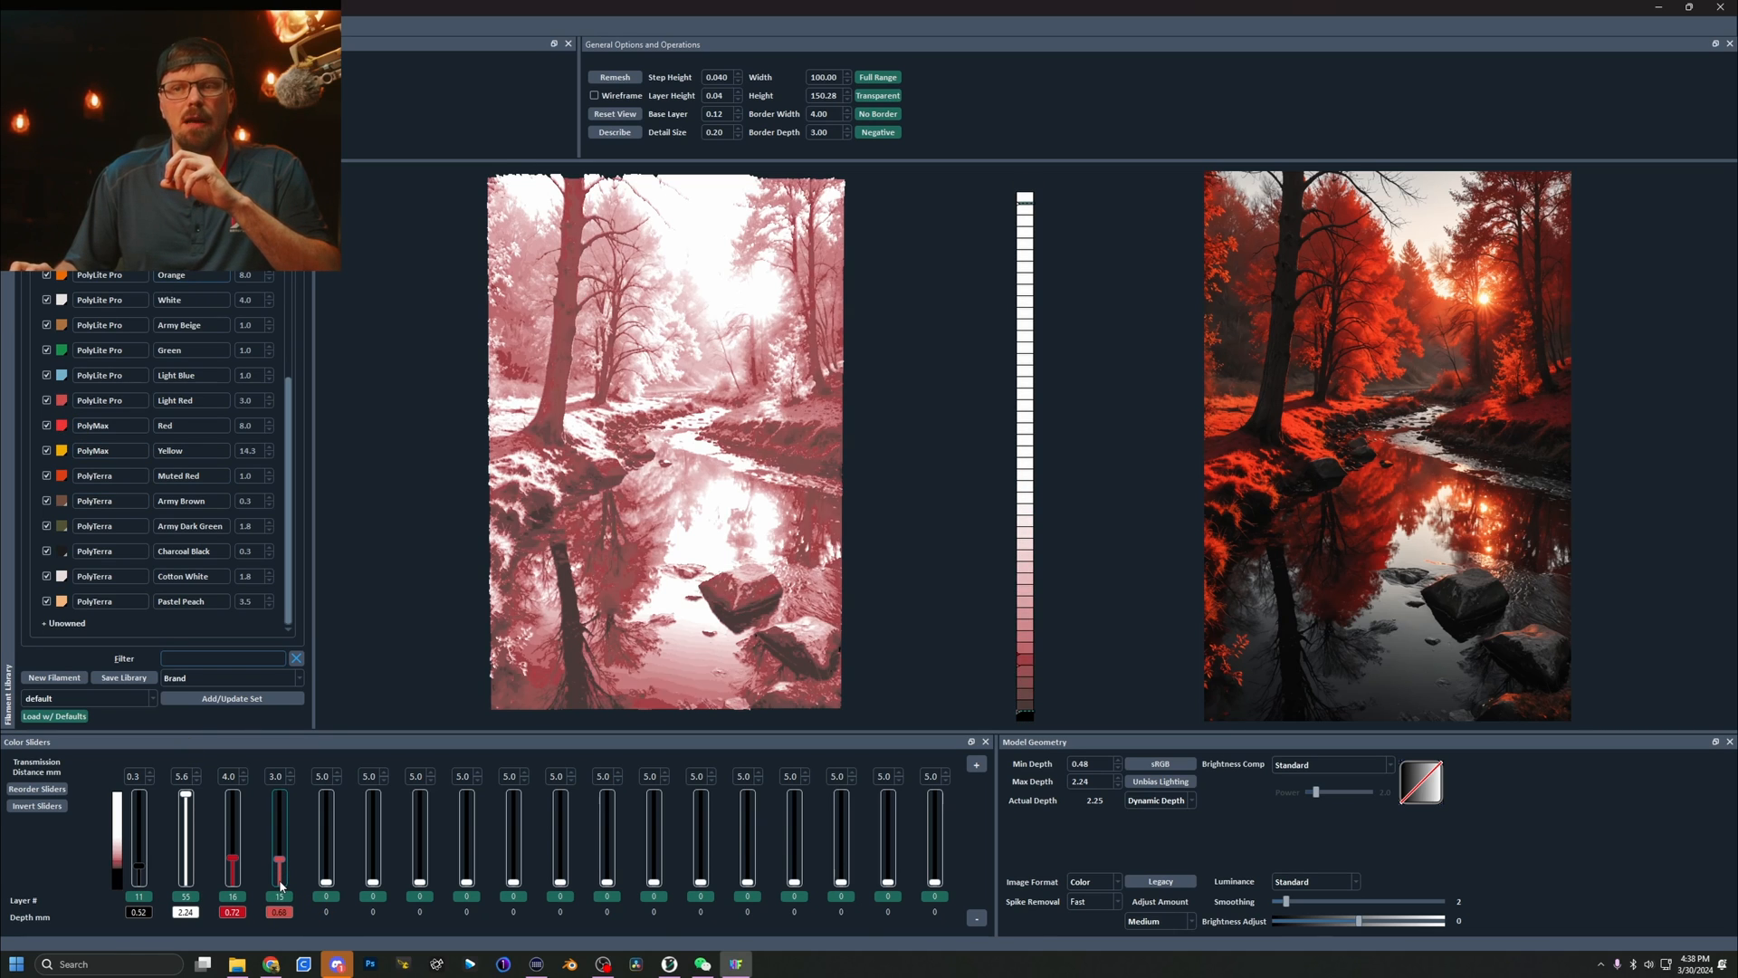
- Fine-tune the two red sliders, setting Red to layer 15 (0.68 mm) and Light Red to layer 18 (0.8 mm)
scroll(281, 887, "up", 1)
scroll(281, 887, "down", 2)
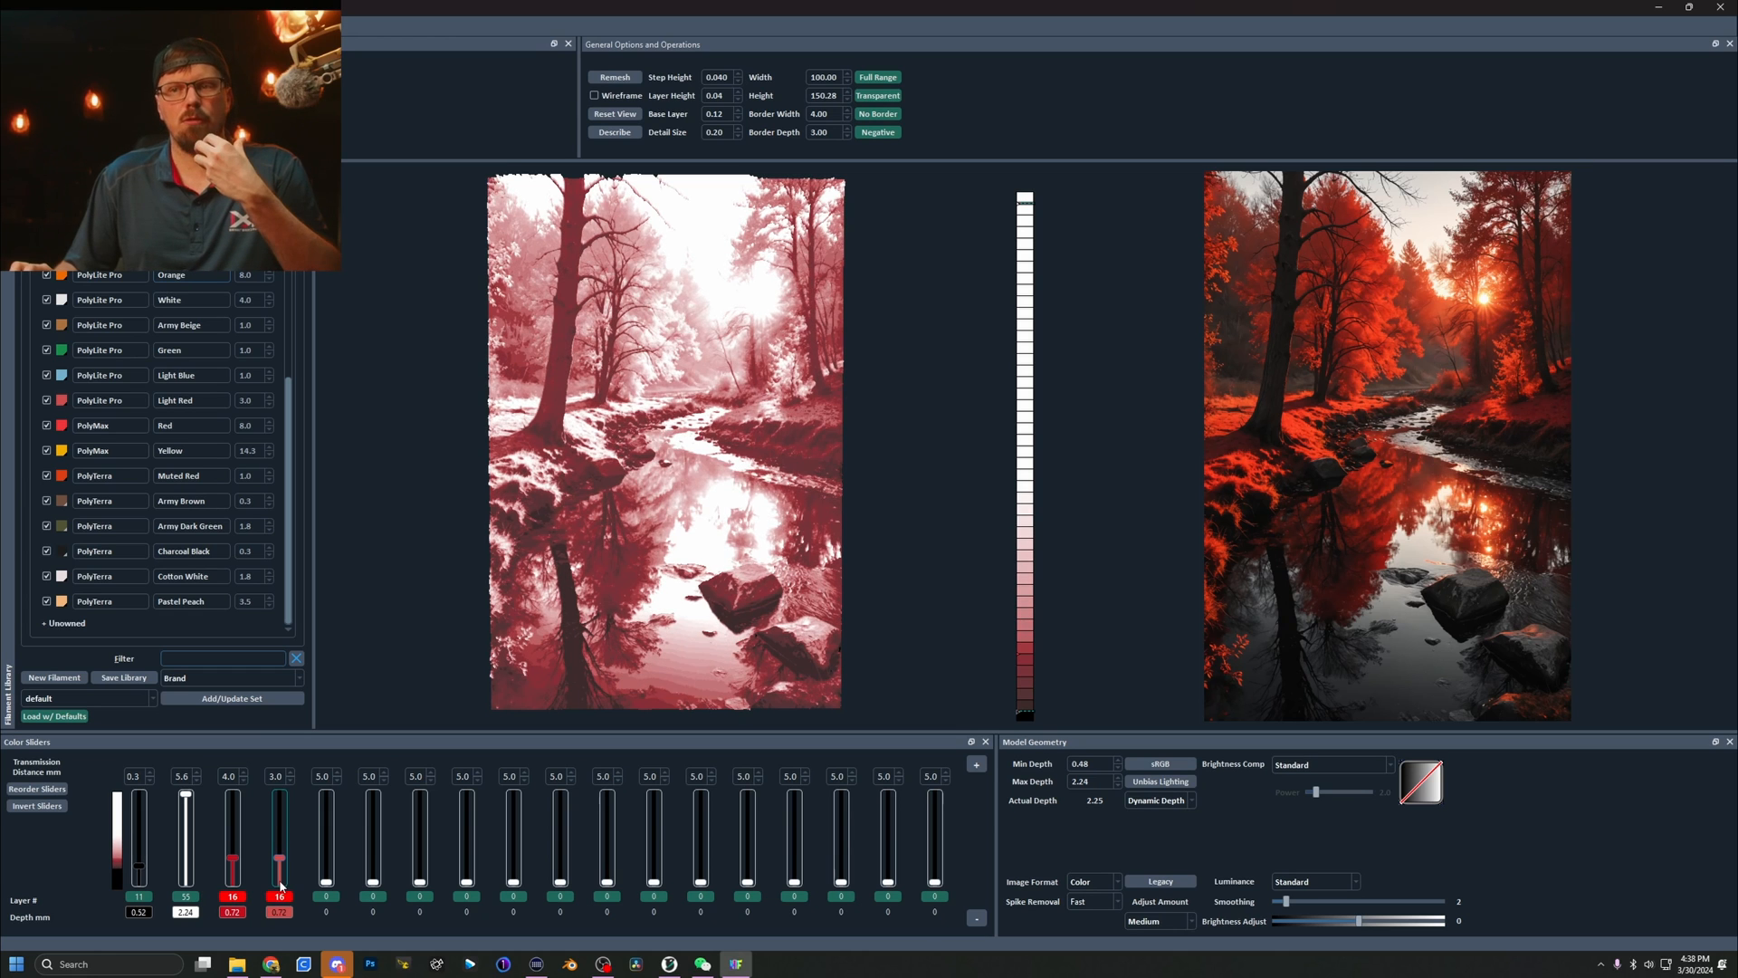
scroll(281, 905, "up", 2)
scroll(86, 374, "up", 3)
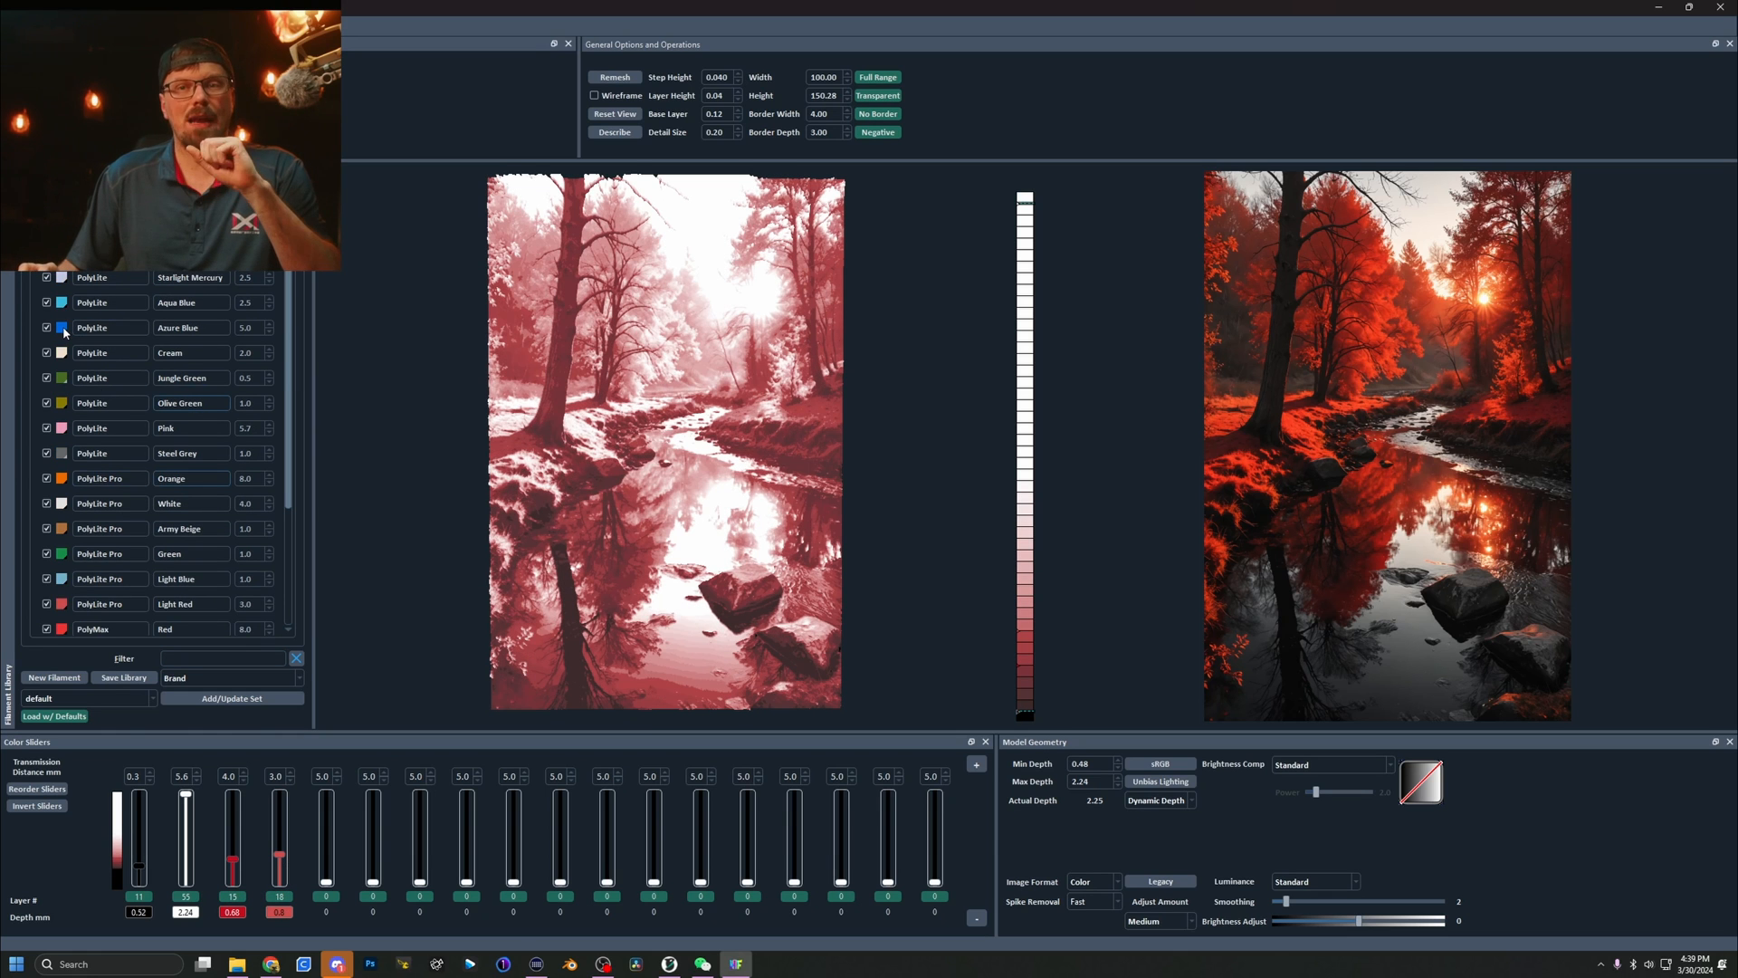
- Assign PolyLite Azure Blue at layer 14 and Aqua Blue at layer 18 to the fifth and sixth sliders, and toggle Azure Blue off
left_click_drag(329, 878, 326, 875)
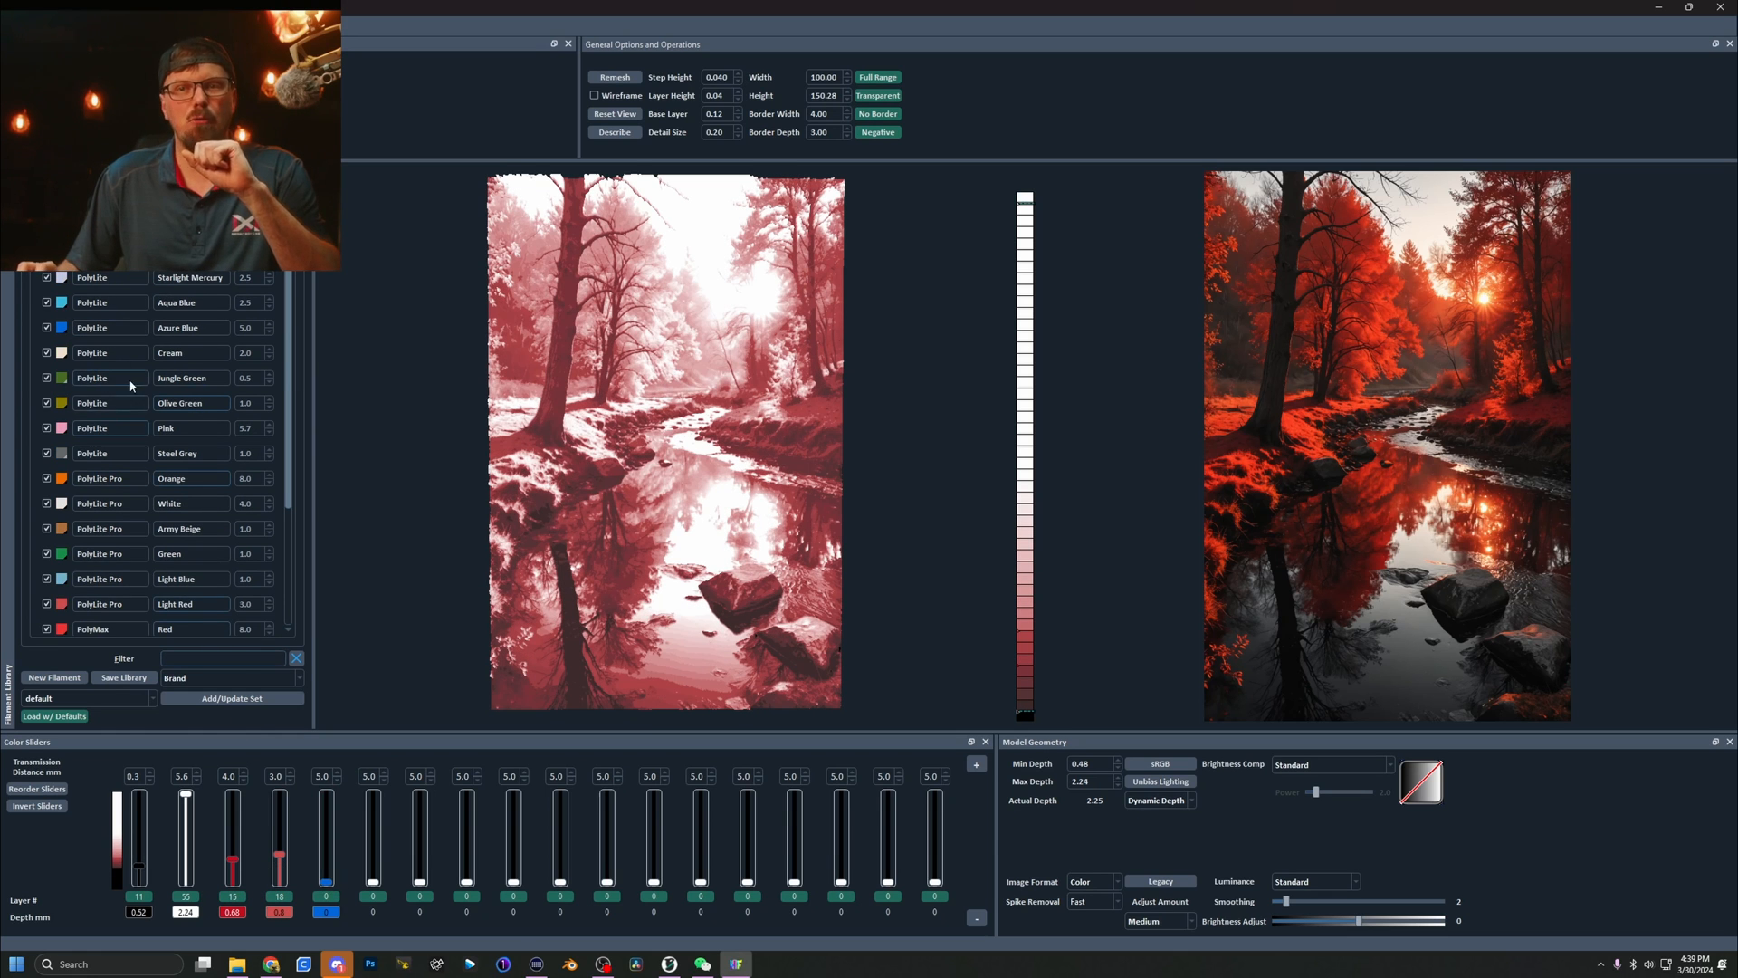
left_click_drag(401, 737, 373, 859)
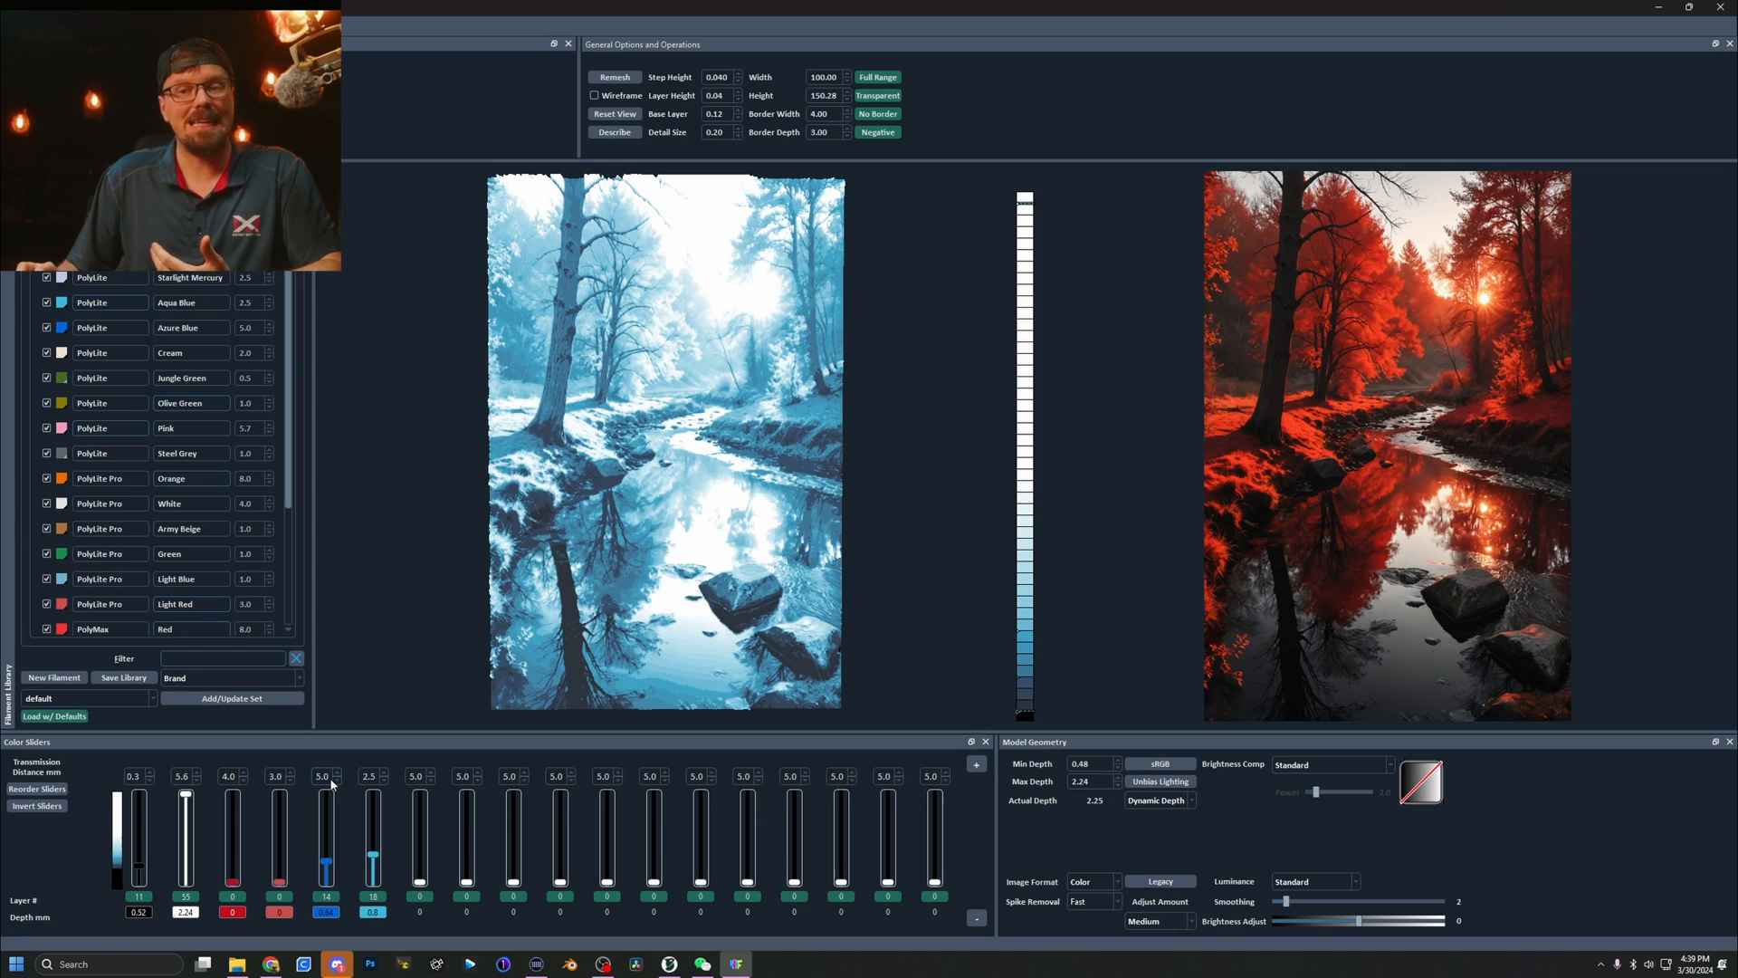
left_click(323, 898)
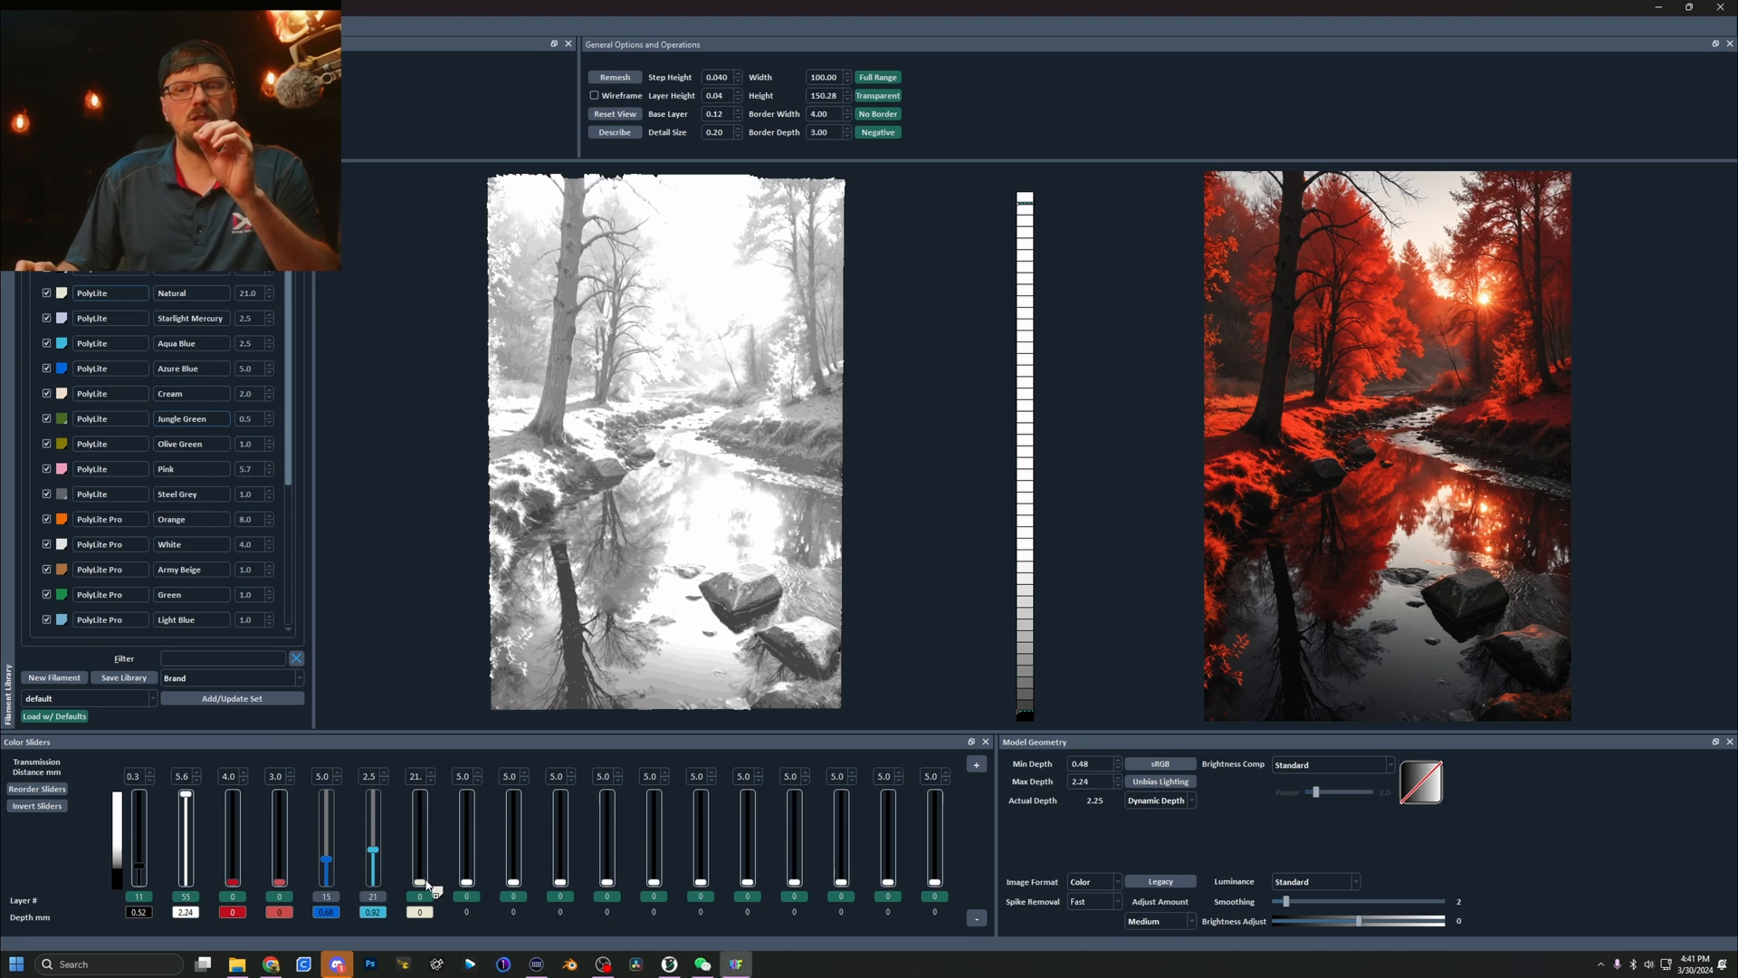
- Raise the PolyLite Natural filament on the seventh slider to layer 41 (1.72 mm) and inspect the model preview from an angle
left_click_drag(421, 882, 420, 870)
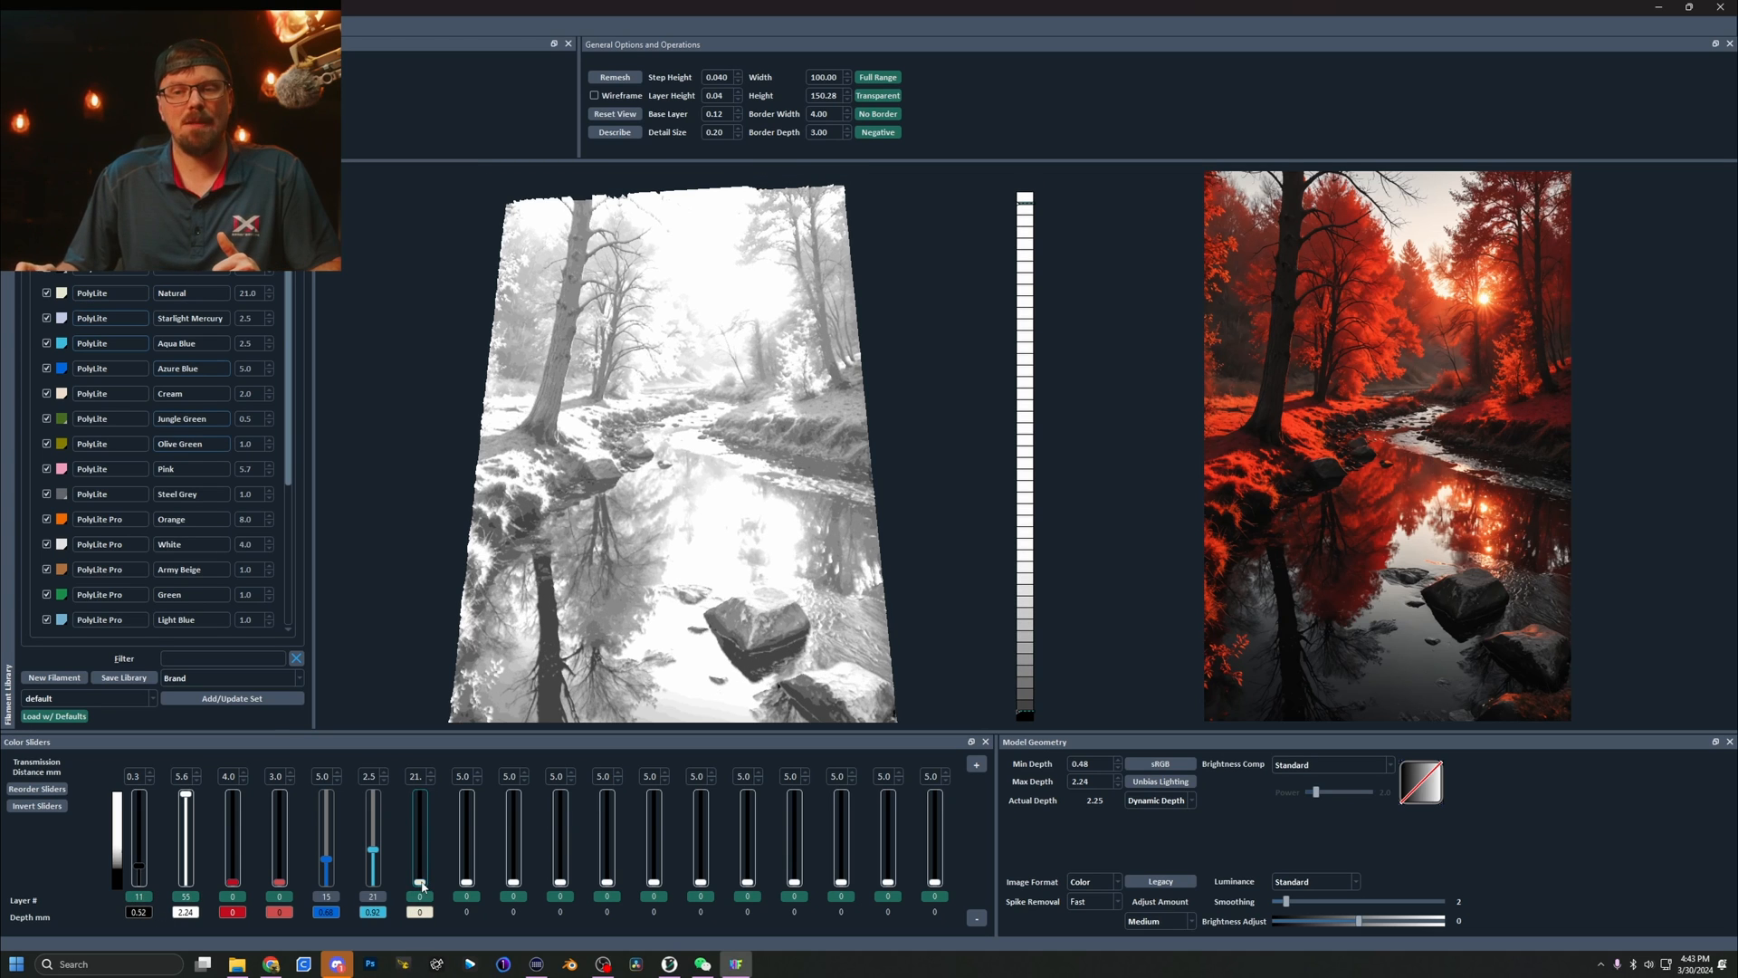
left_click_drag(422, 884, 418, 820)
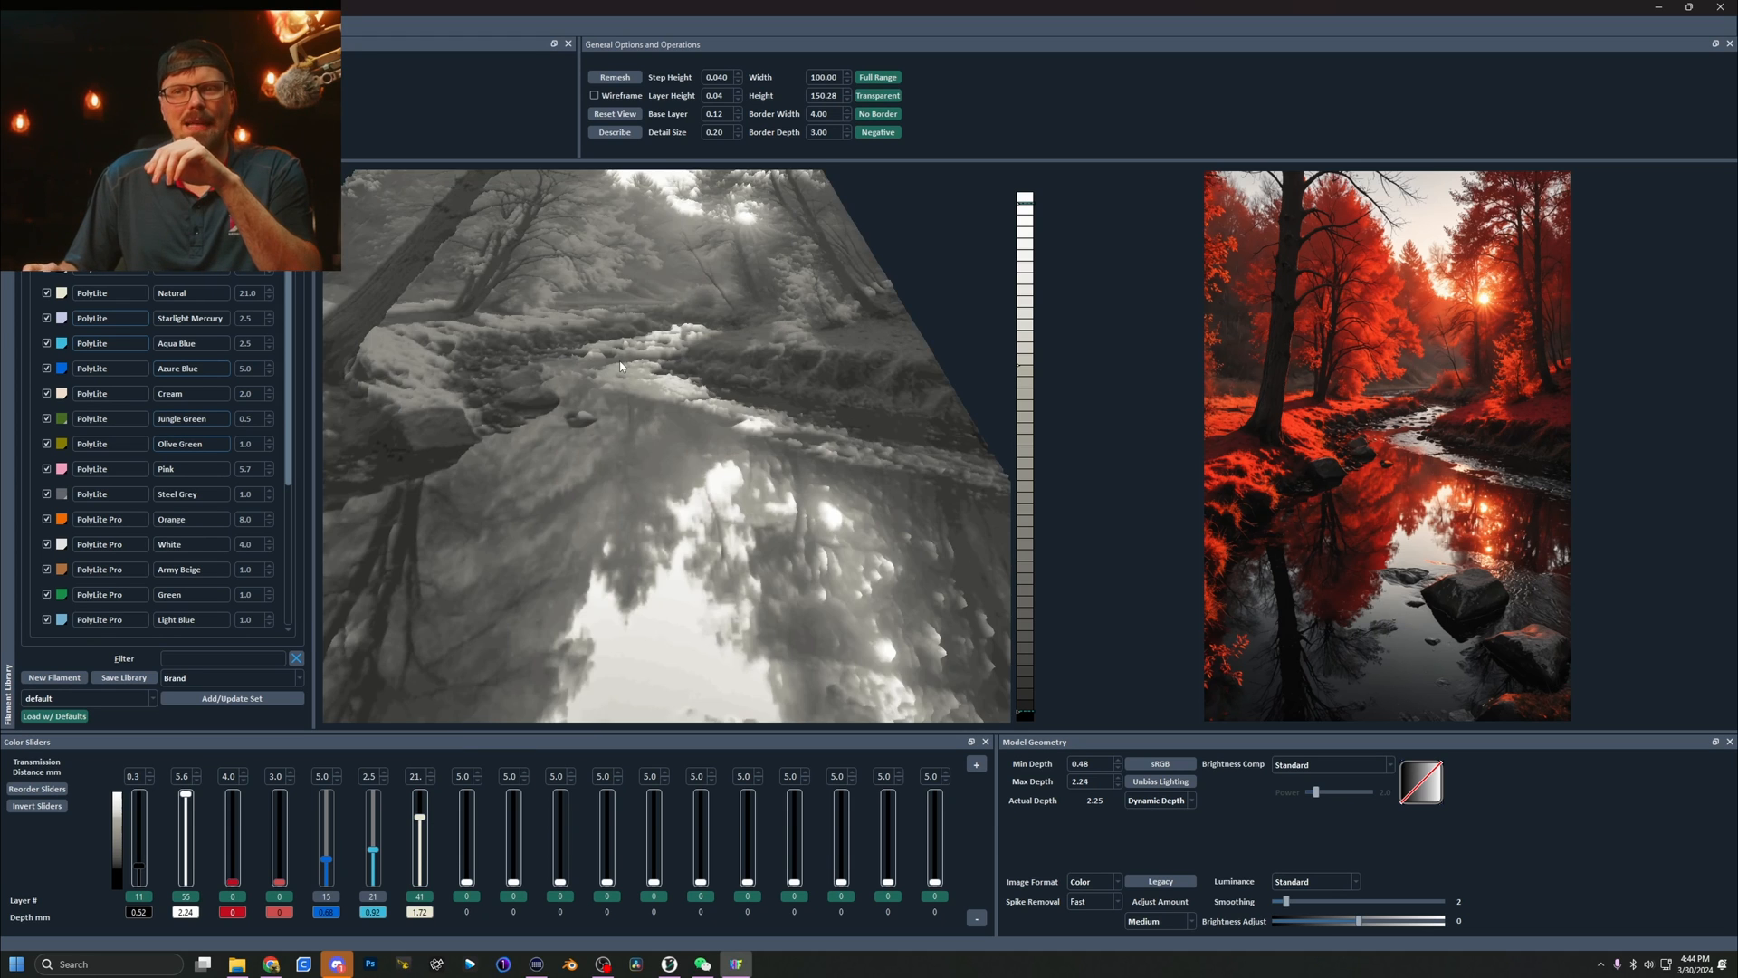
right_click(637, 410)
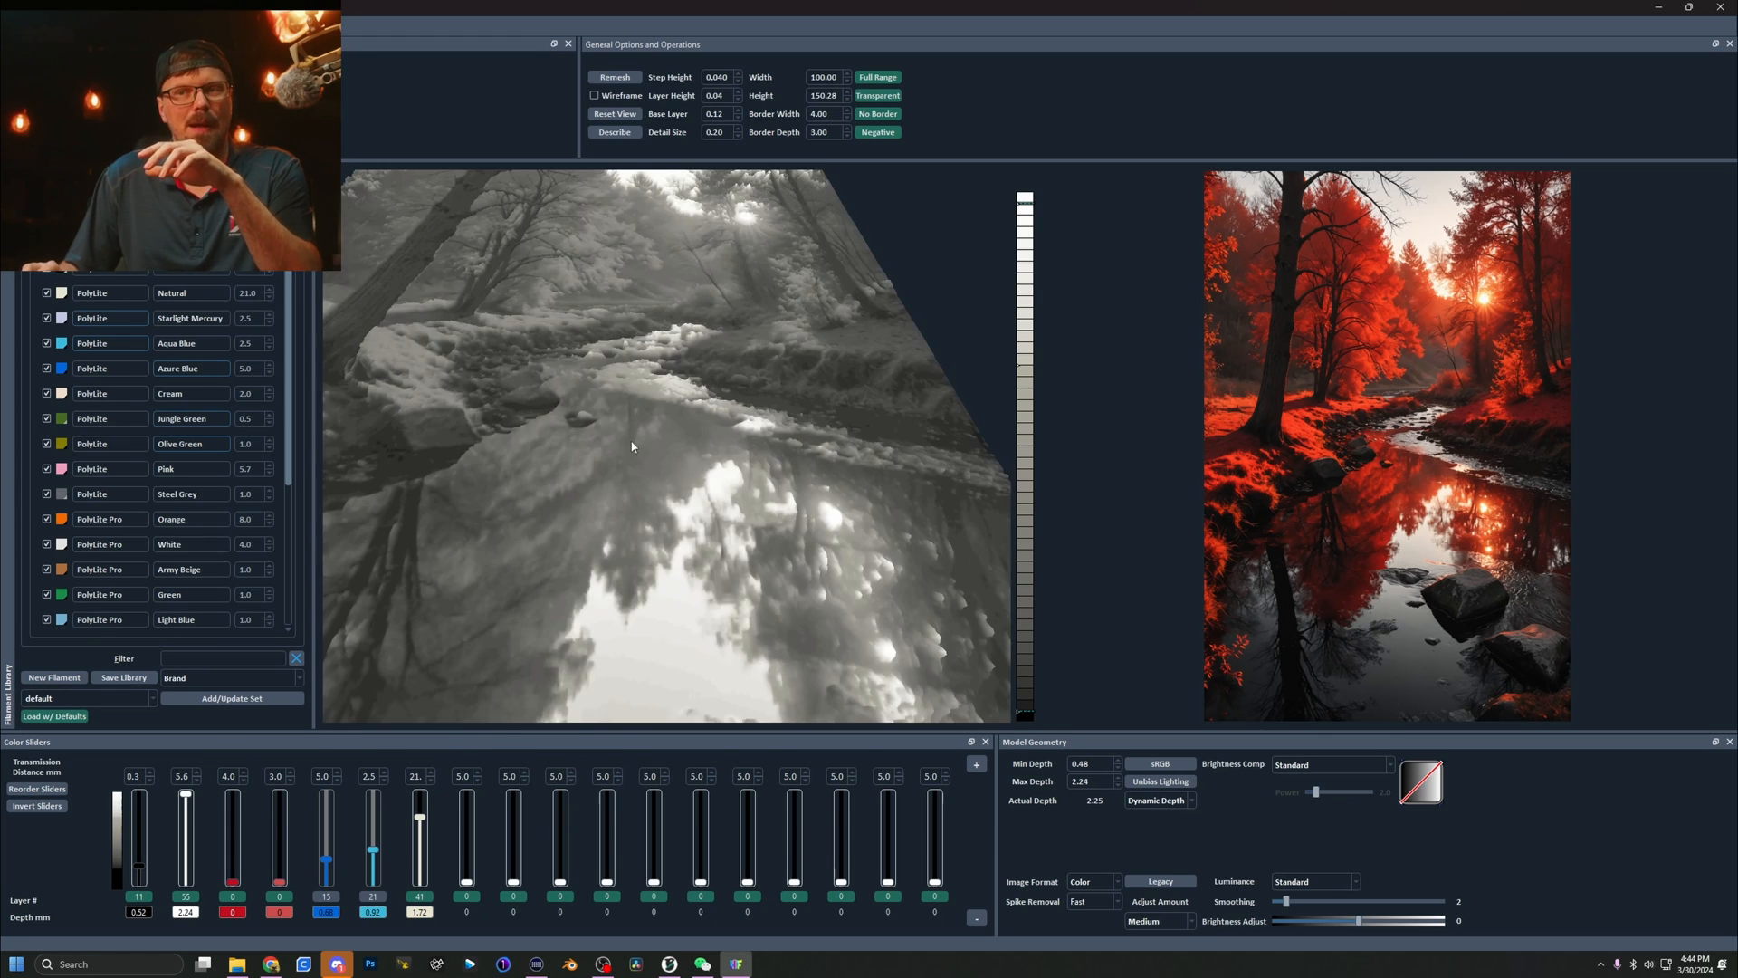
left_click_drag(659, 322, 664, 496)
right_click(664, 451)
right_click(663, 451)
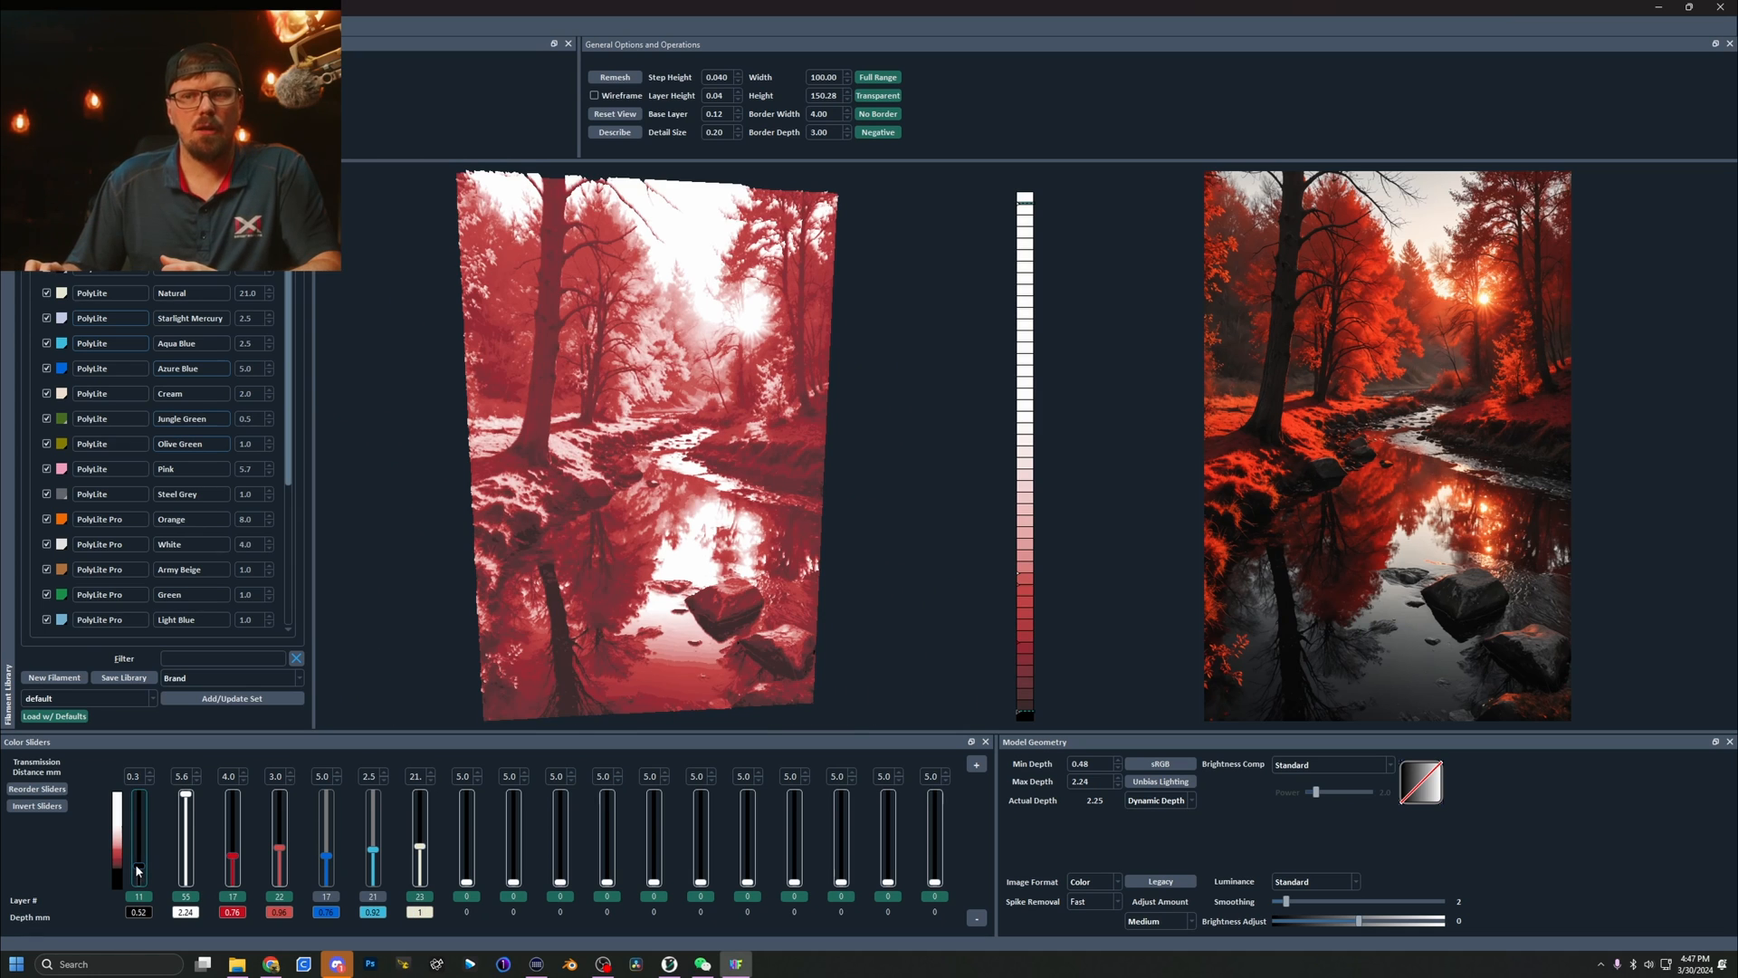
- Raise the black filament slider to layer 14 (0.64 mm) and the Natural slider to layer 29 (1.24 mm)
left_click_drag(137, 870, 136, 869)
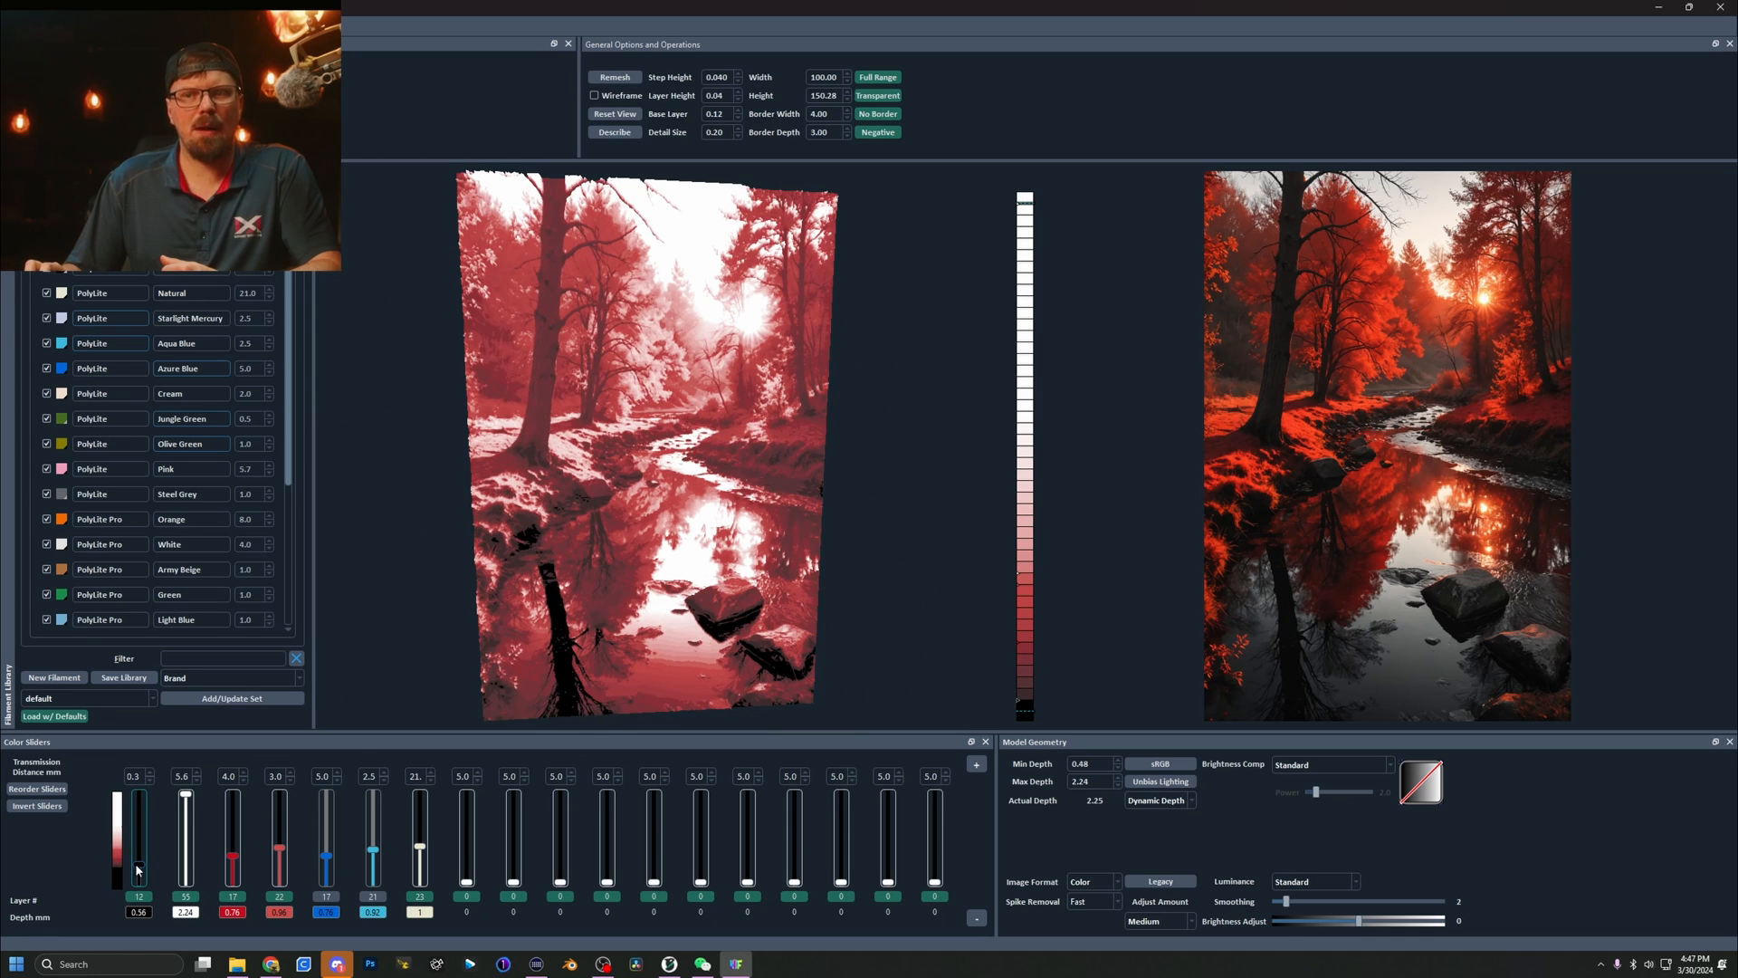
scroll(137, 870, "up", 2)
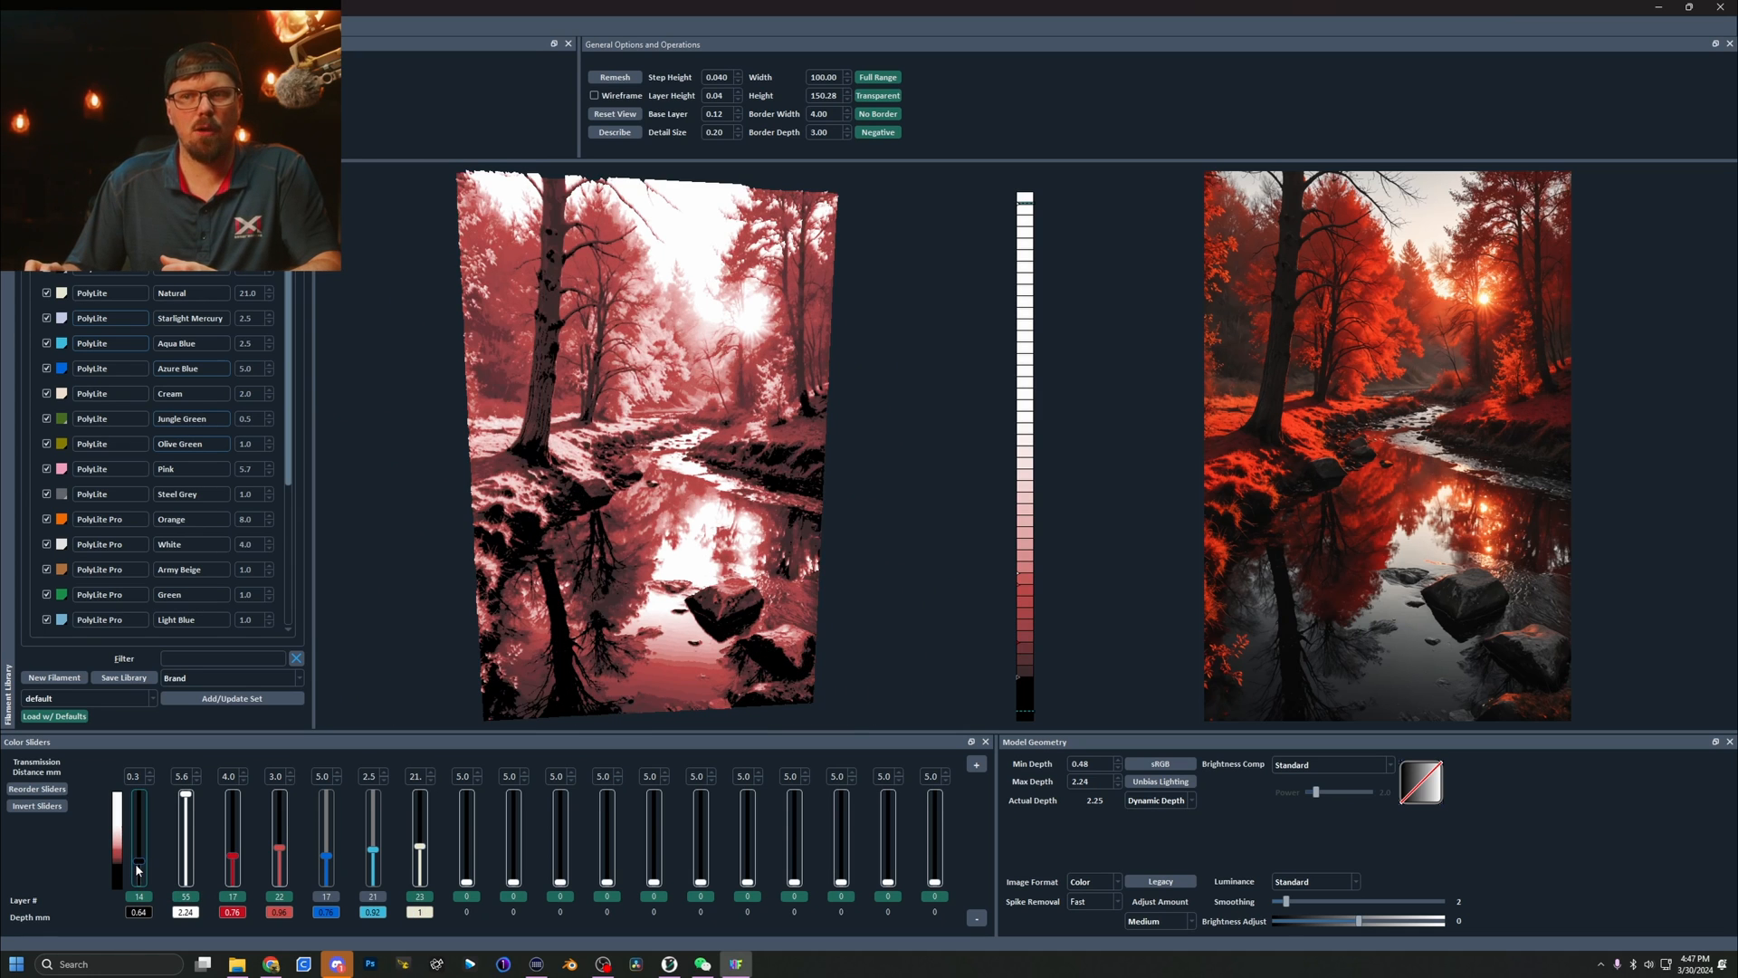
left_click_drag(420, 849, 420, 840)
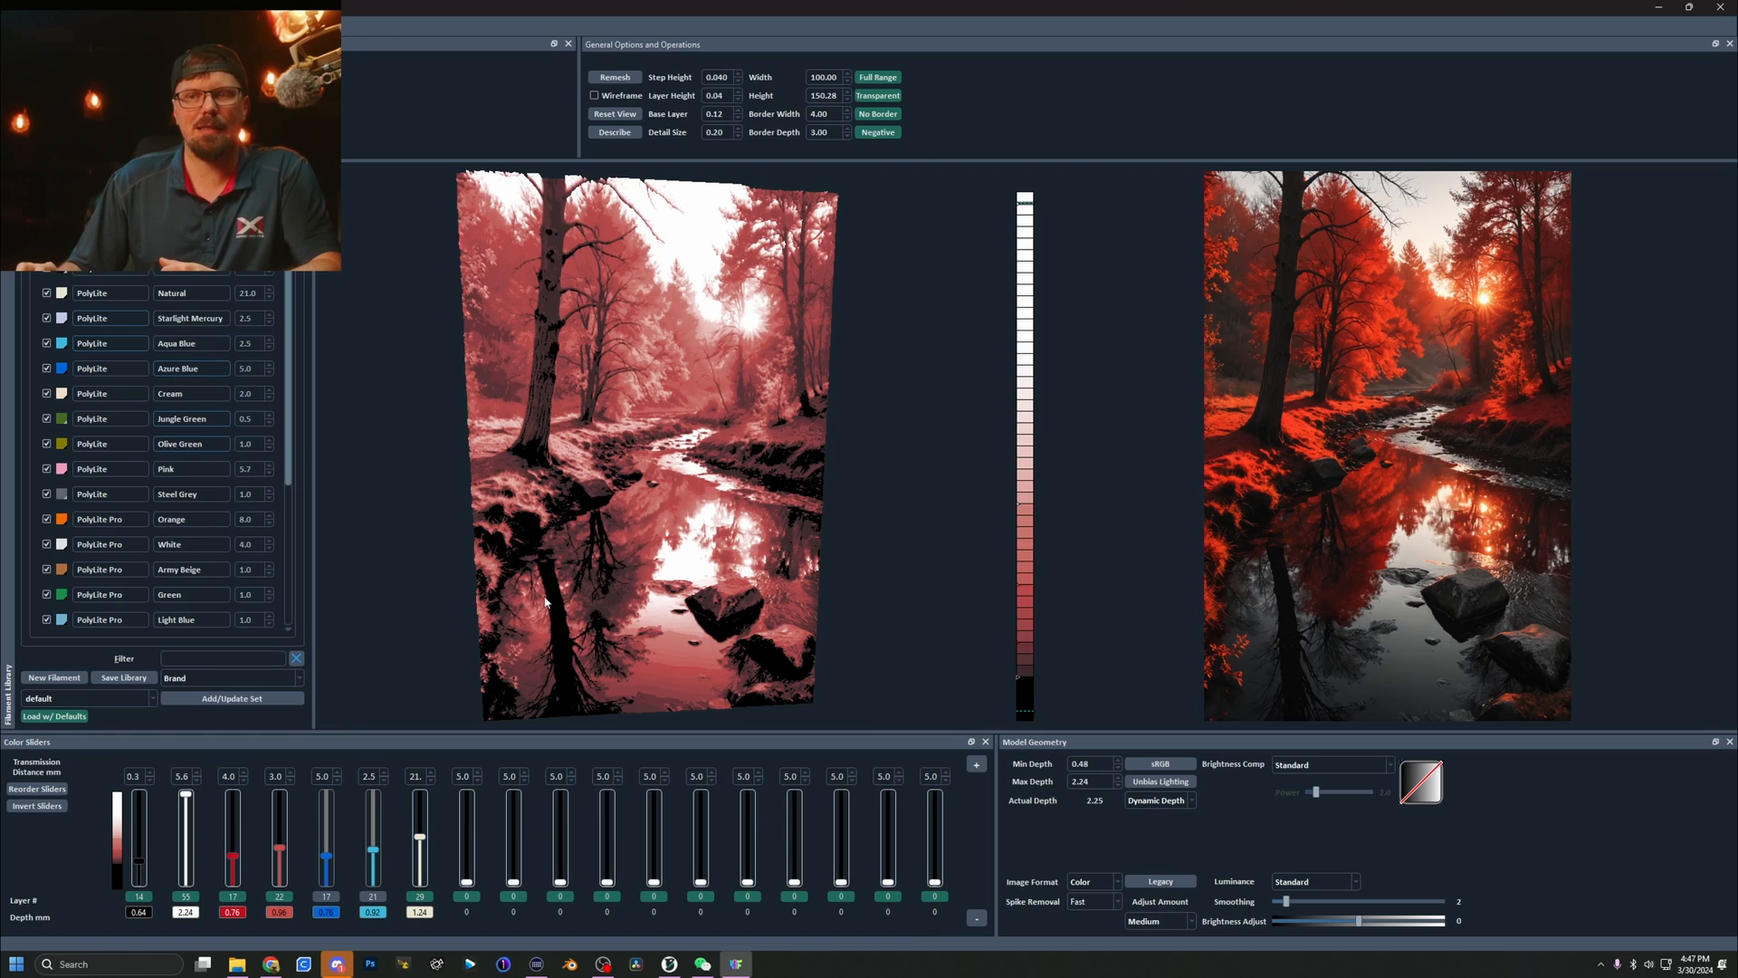
- Assign BambuLab Basic Yellow to the eighth slider at layer 24 (1.04 mm) and try PolyMax Yellow on the ninth
left_click_drag(168, 422, 469, 853)
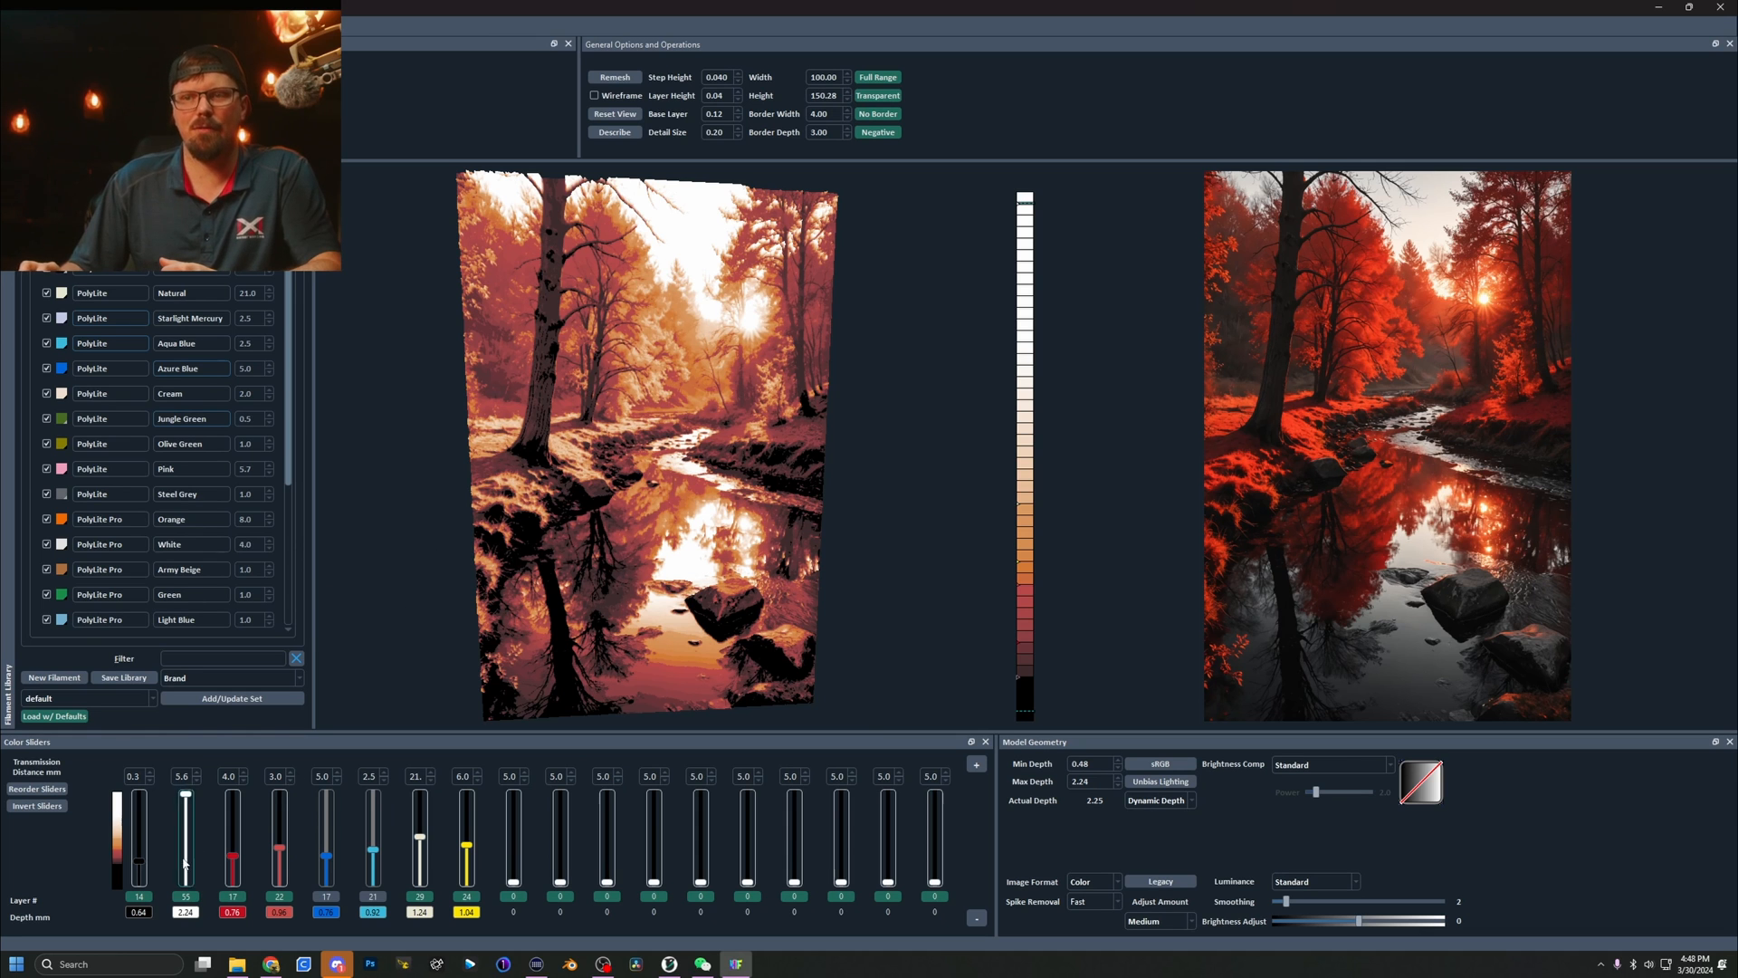
left_click_drag(513, 880, 513, 847)
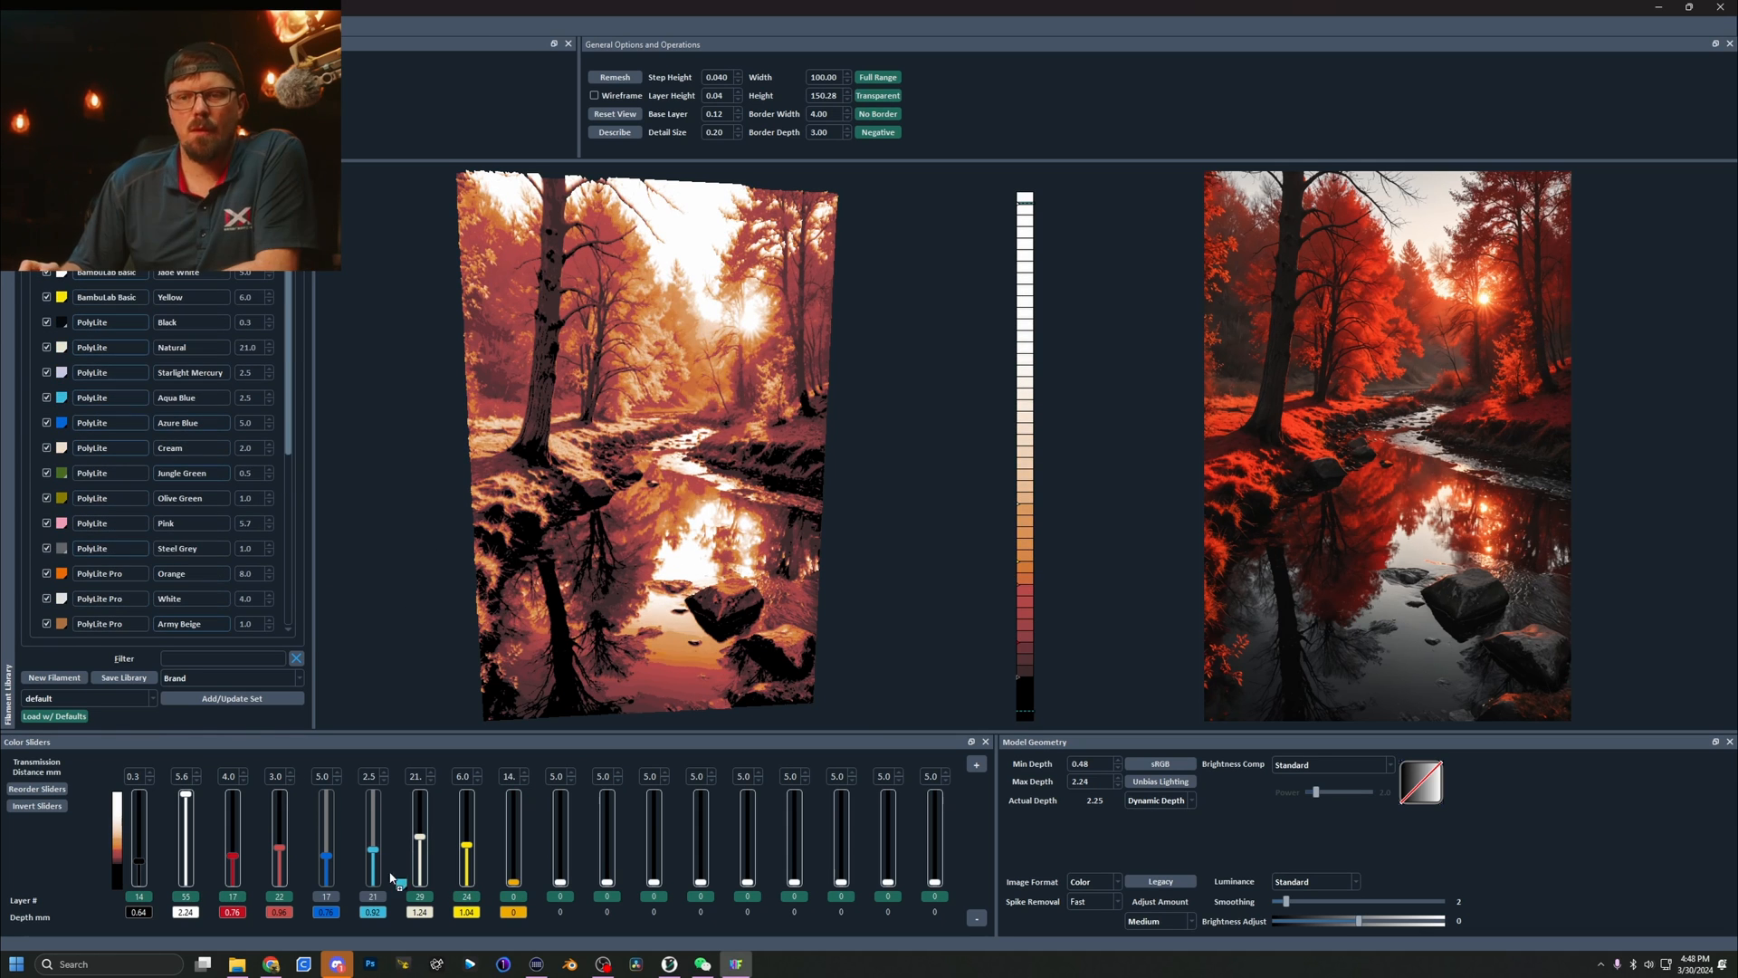
- Lower the Aqua Blue slider to layer 18 (0.8 mm) and toggle the two blue sliders, leaving only Azure Blue enabled
left_click_drag(373, 854, 373, 855)
left_click(374, 898)
left_click(330, 897)
left_click(331, 899)
left_click(331, 899)
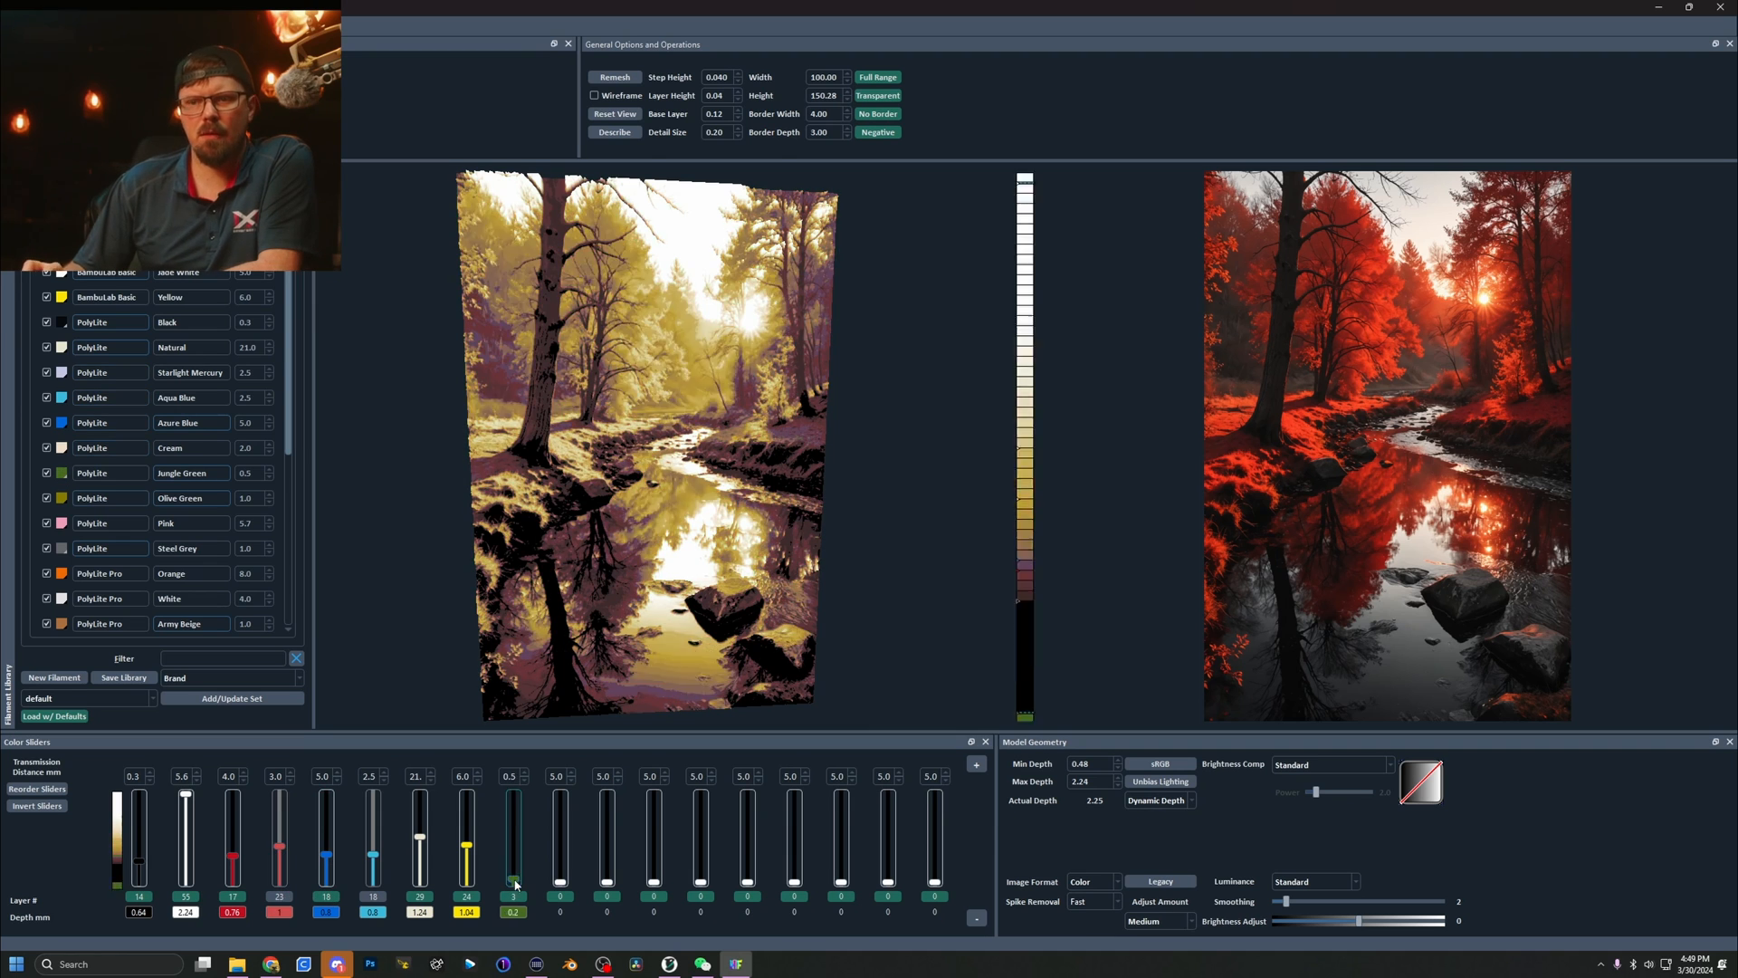
- Switch off the Jungle Green and Azure Blue sliders and raise Cream on the tenth slider to layer 39 (1.64 mm)
left_click(514, 896)
scroll(144, 542, "down", 5)
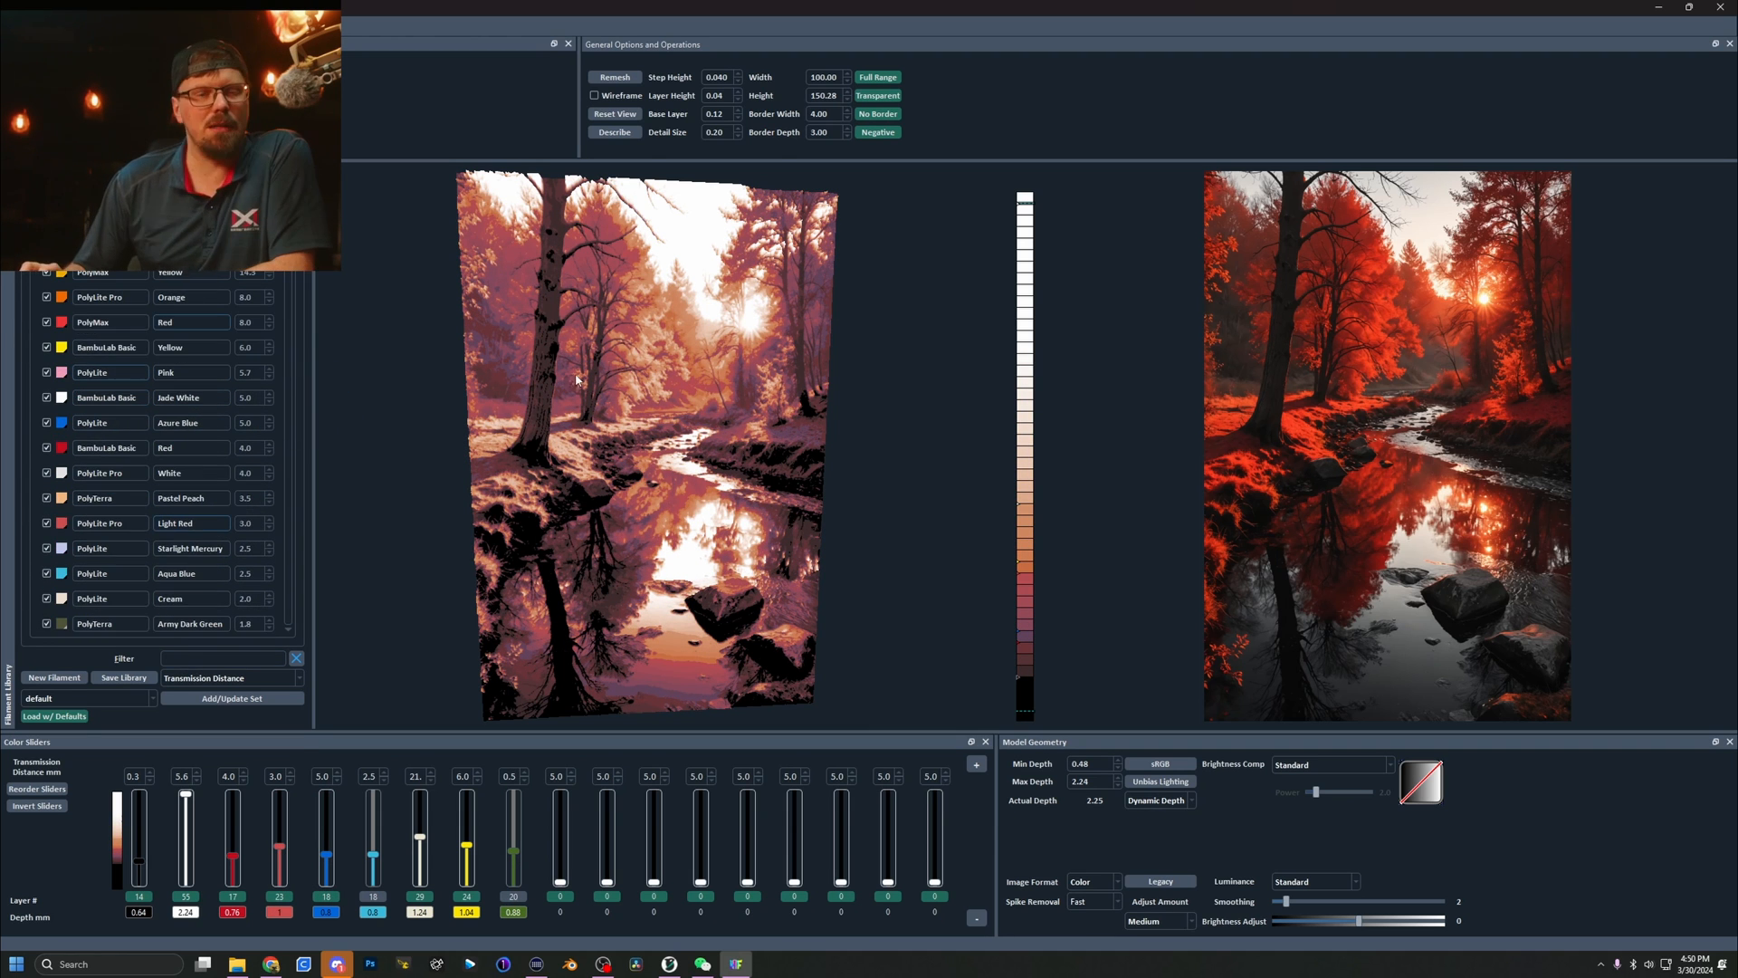
left_click(329, 897)
left_click(514, 899)
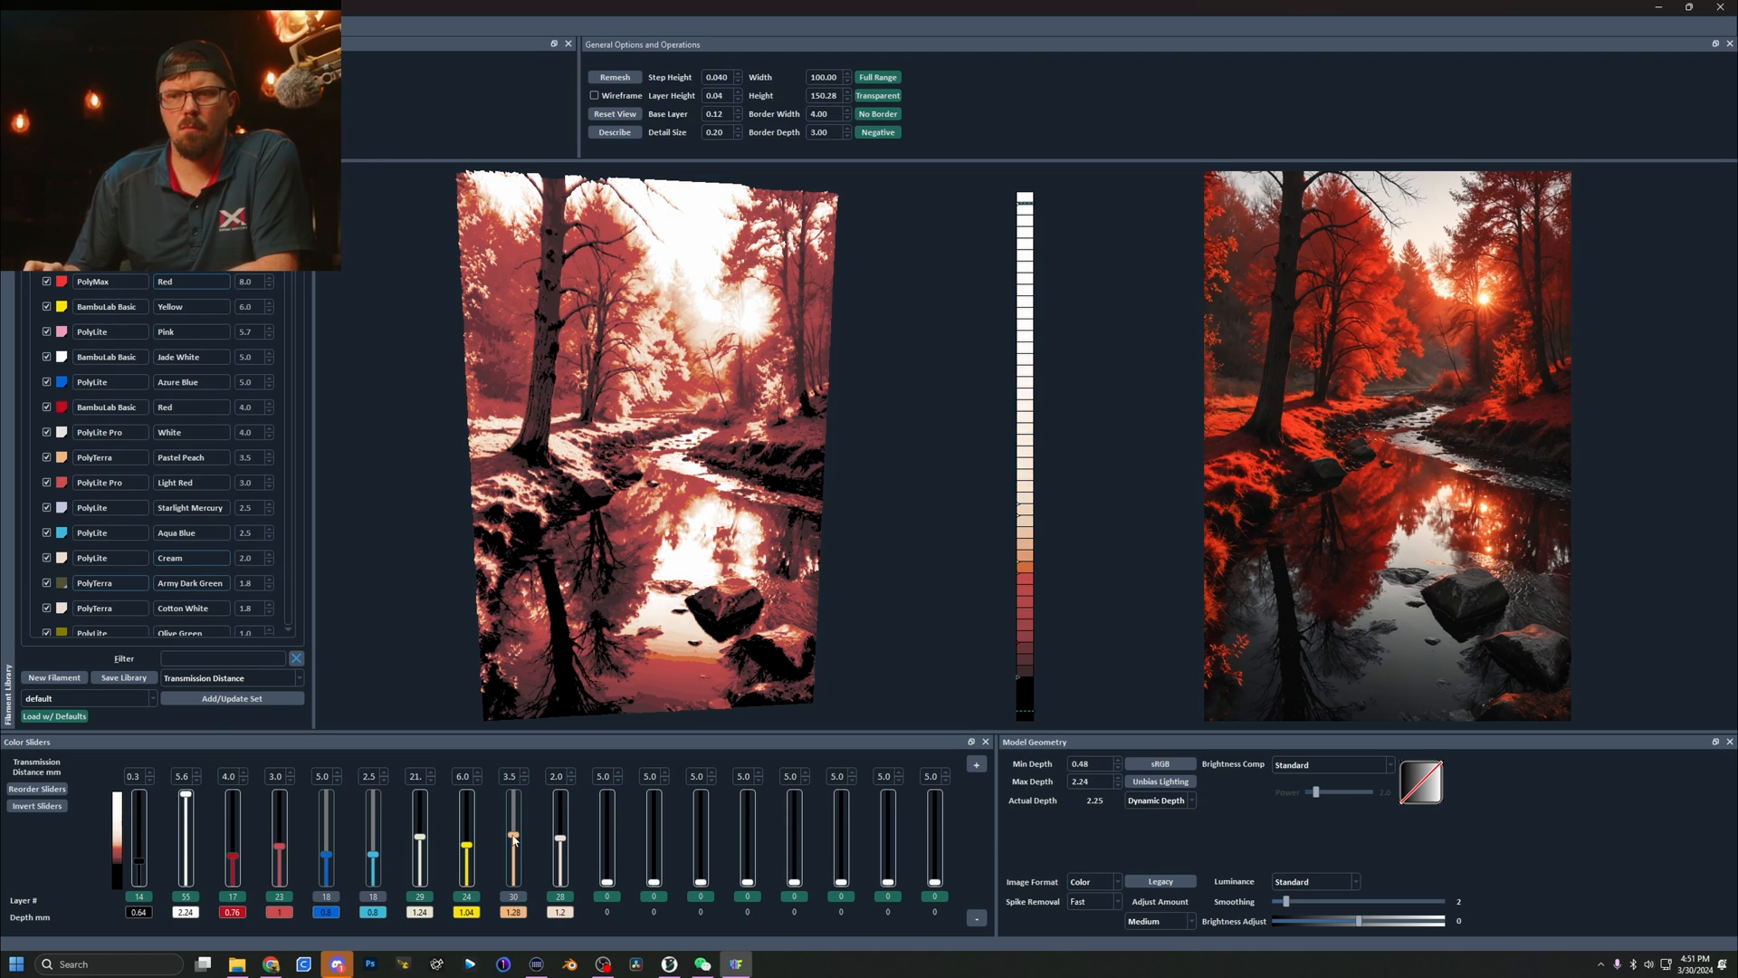
left_click_drag(560, 851, 560, 833)
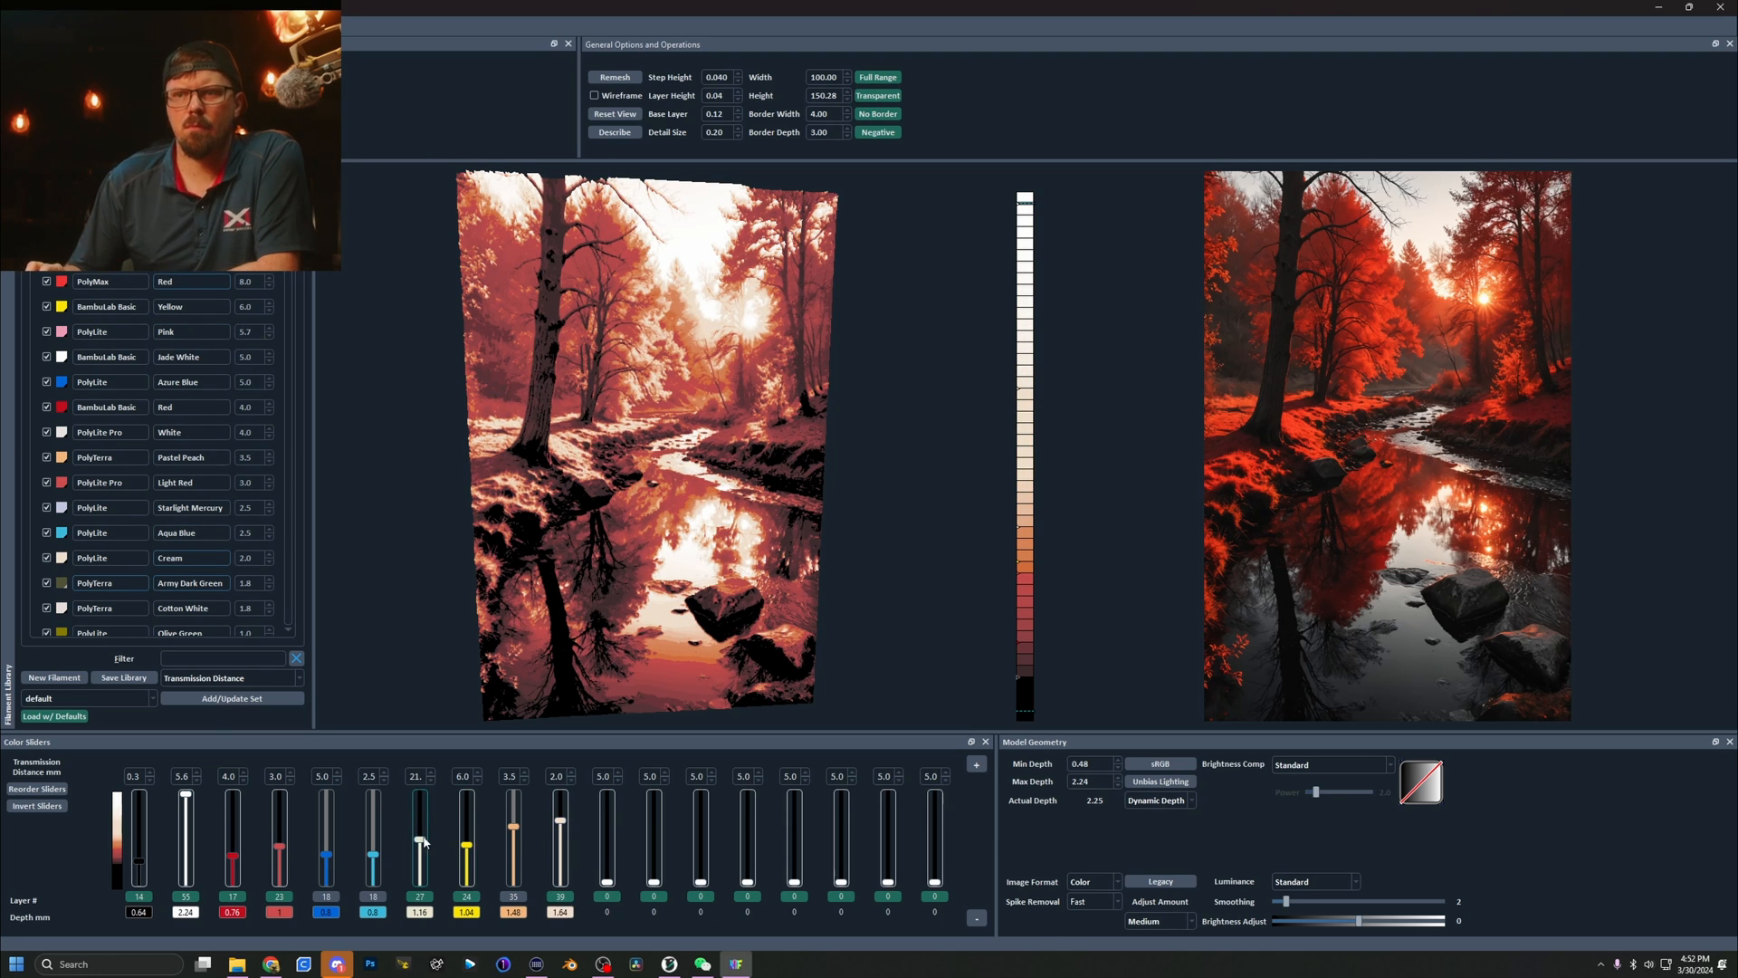
left_click(607, 896)
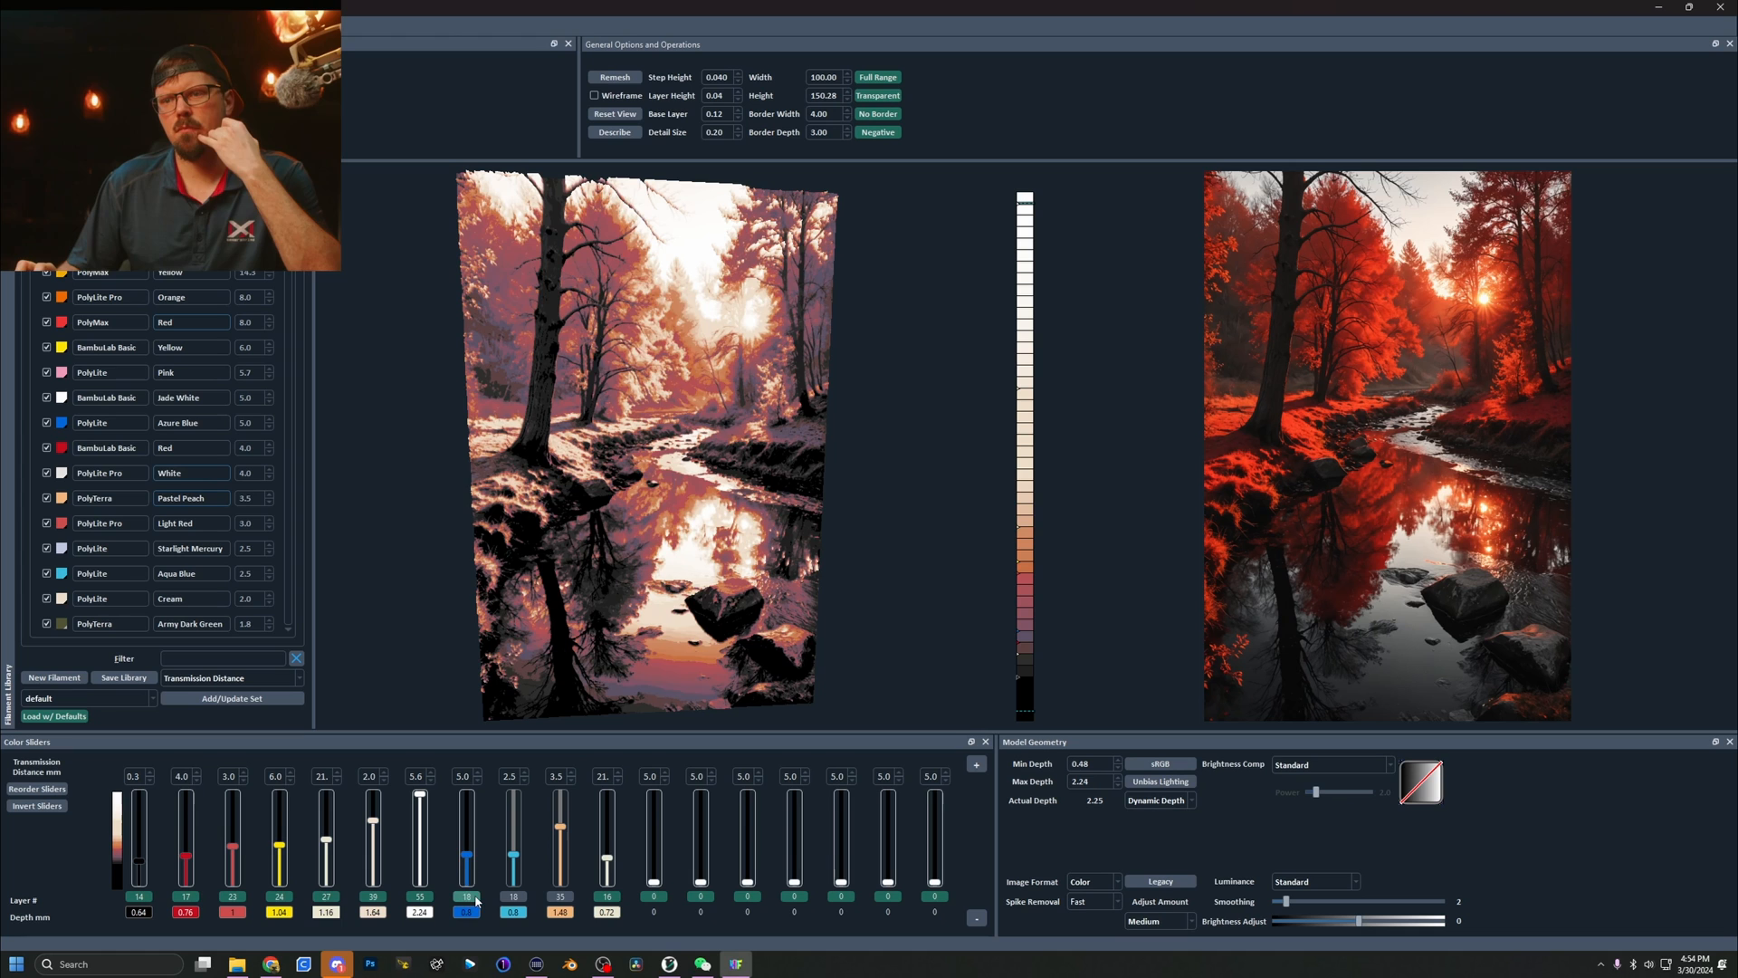
- Toggle Azure Blue to compare its effect and fine-tune Red to layer 18, Yellow to layer 27 and Natural to layer 29
left_click(467, 896)
scroll(235, 849, "up", 1)
scroll(280, 849, "up", 1)
scroll(467, 863, "down", 1)
scroll(466, 857, "down", 1)
scroll(192, 851, "up", 1)
scroll(283, 840, "down", 1)
scroll(233, 847, "down", 2)
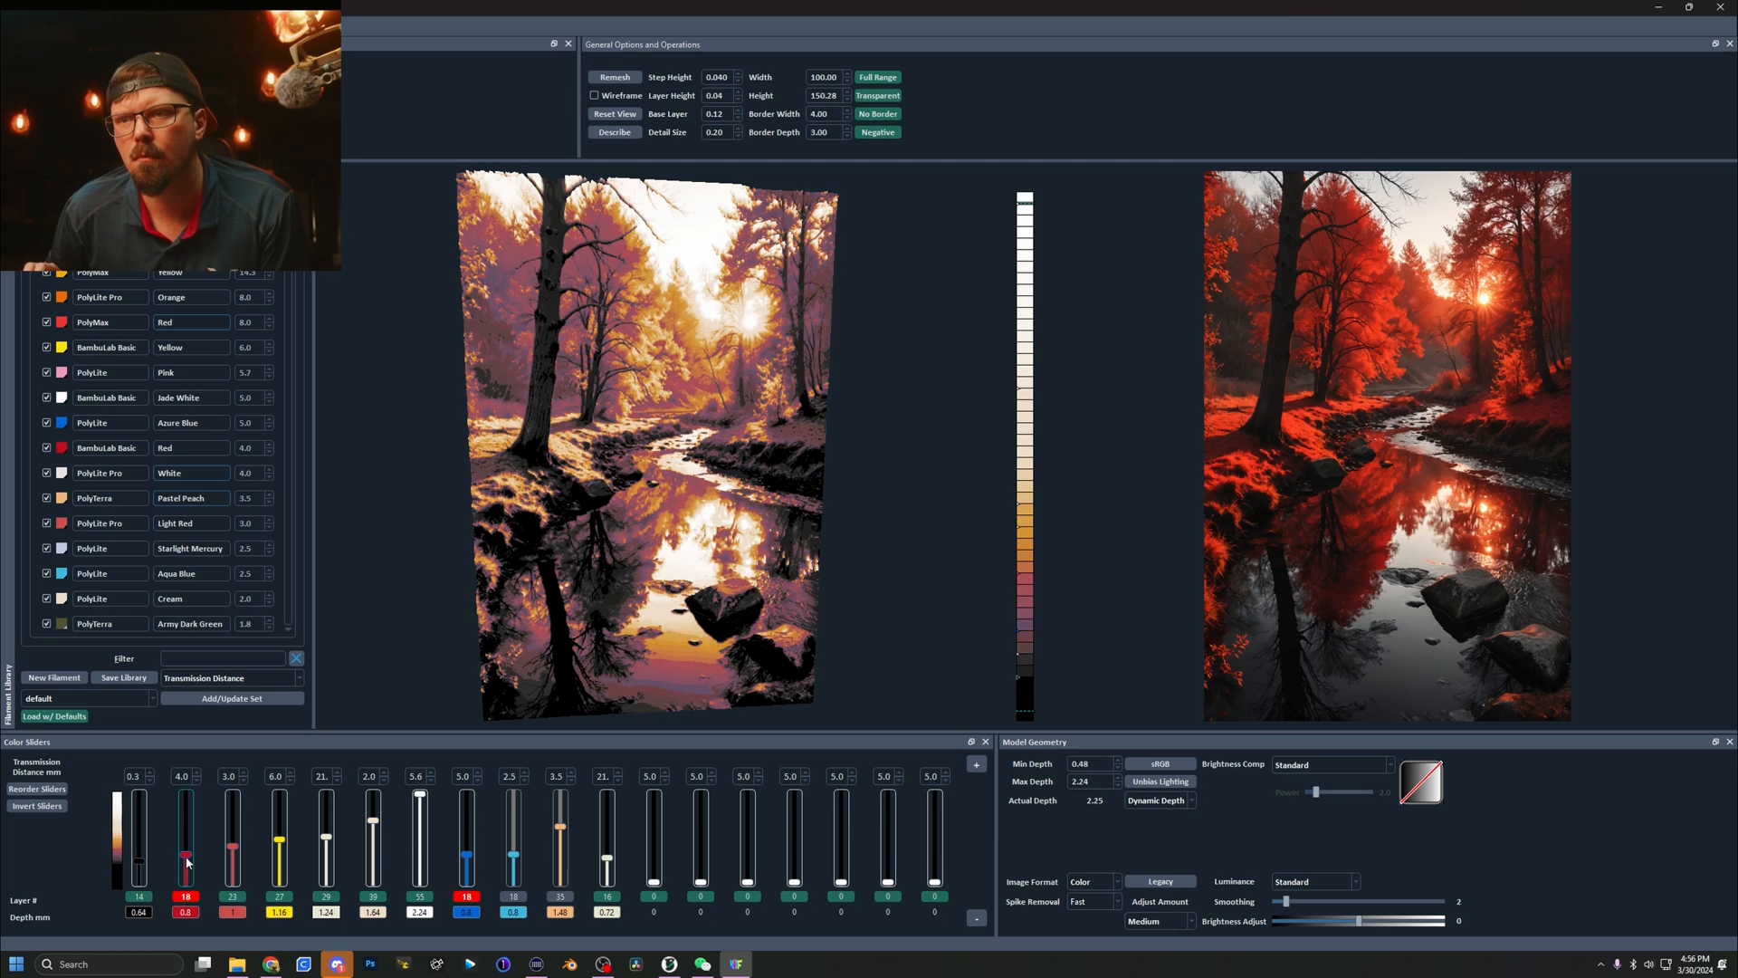
scroll(186, 856, "up", 3)
scroll(608, 860, "up", 1)
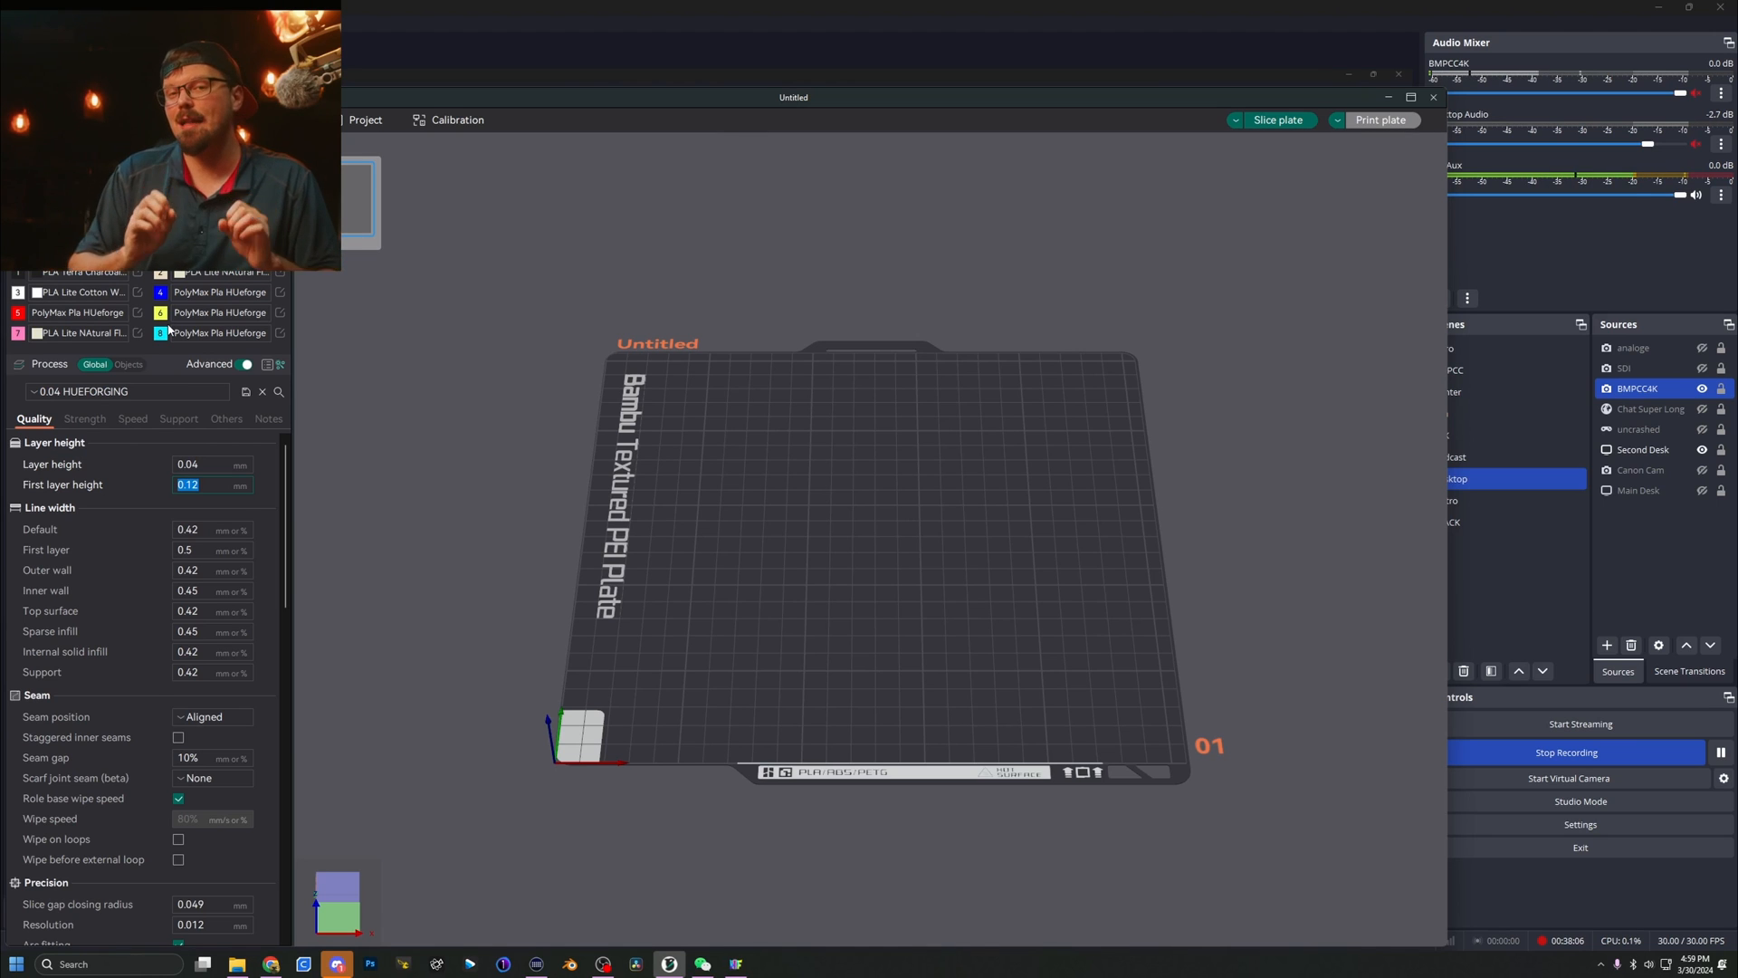
- Review the layer height, strength and speed settings of the 0.04 HUEFORGING process in the slicer
left_click(212, 463)
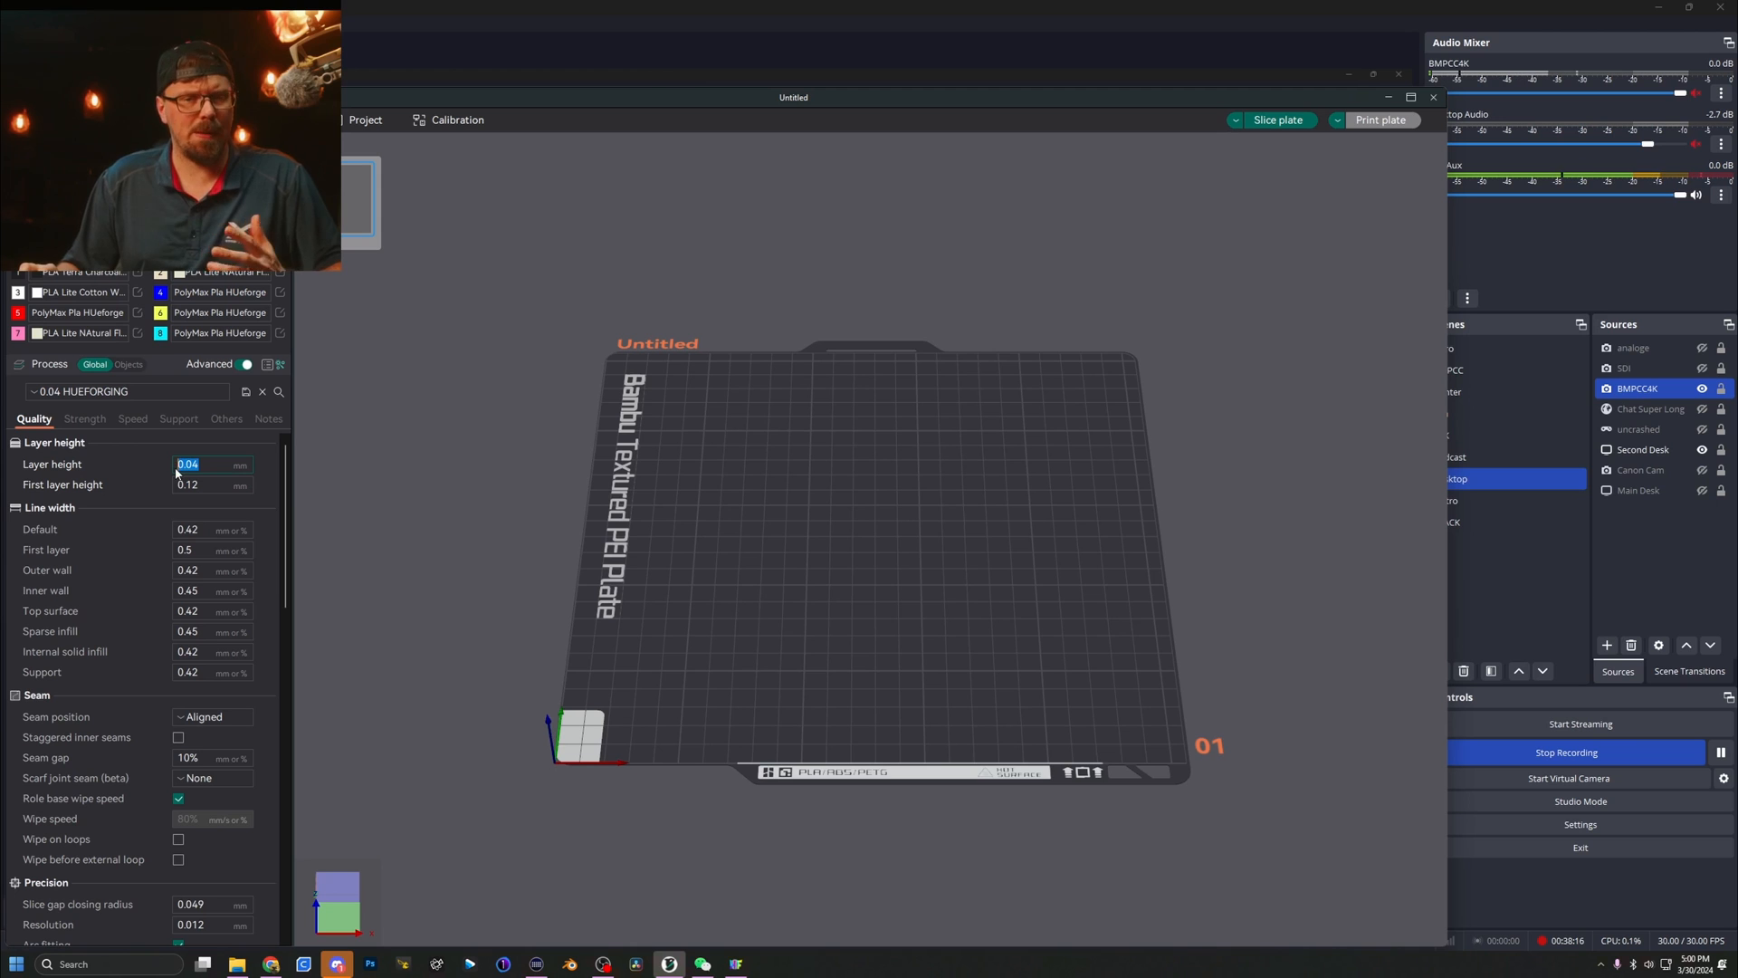
left_click(207, 464)
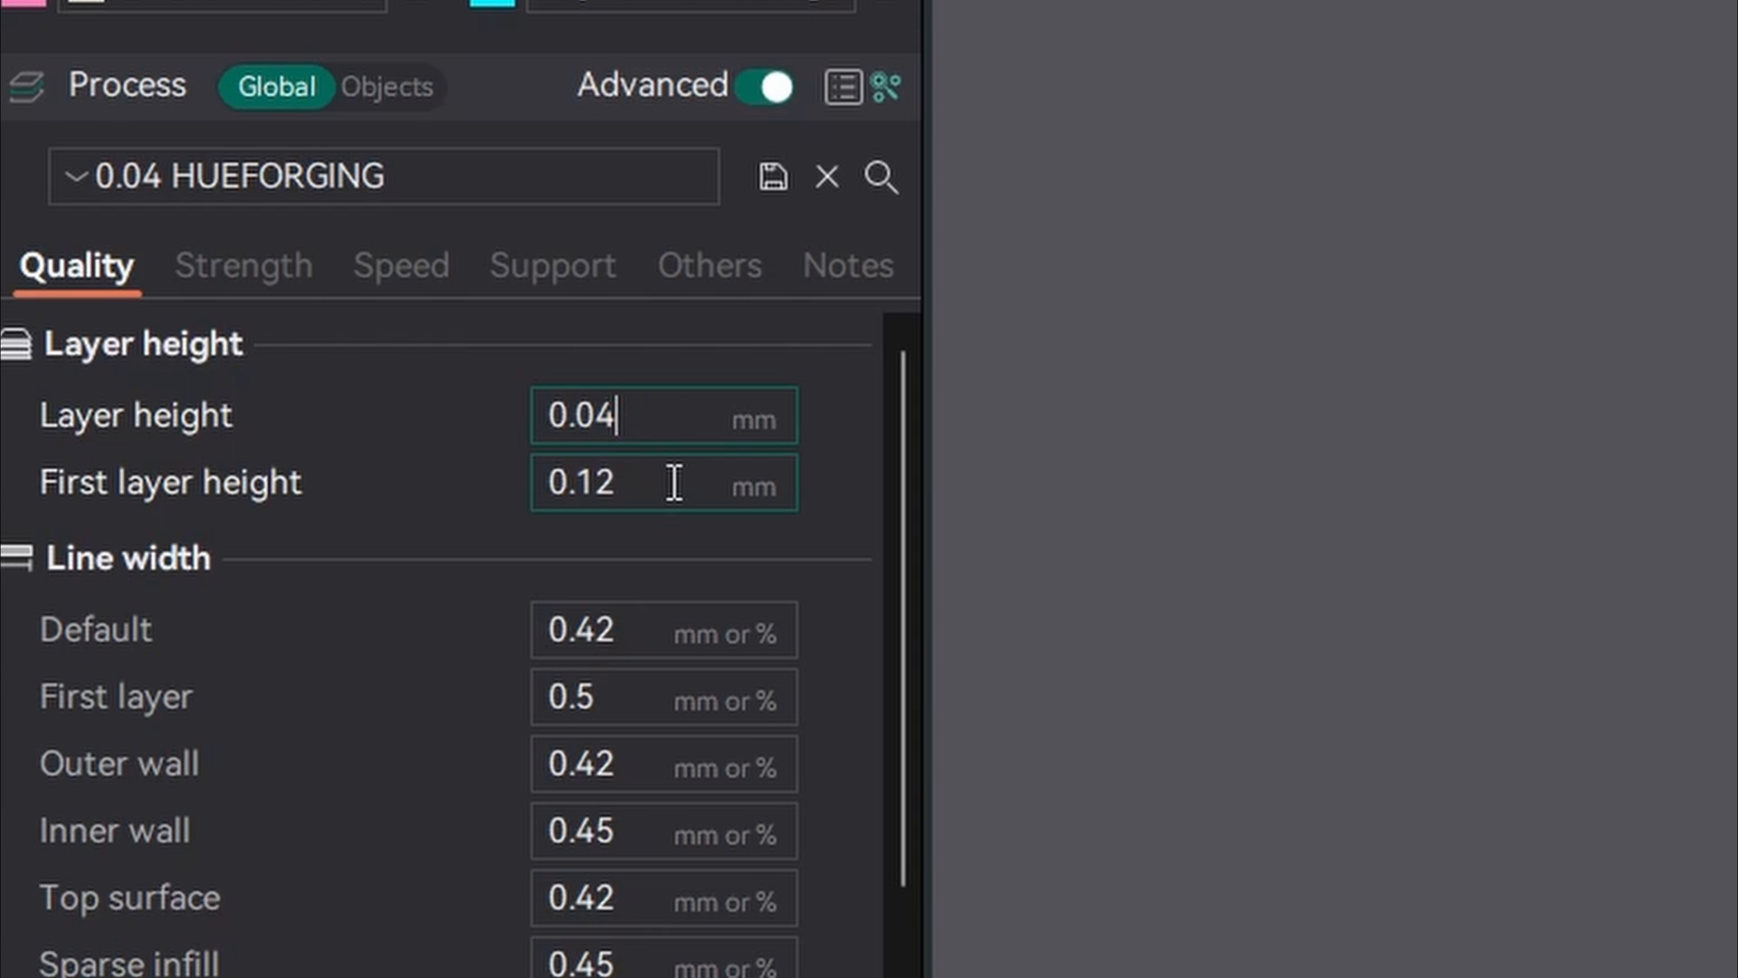
left_click(255, 263)
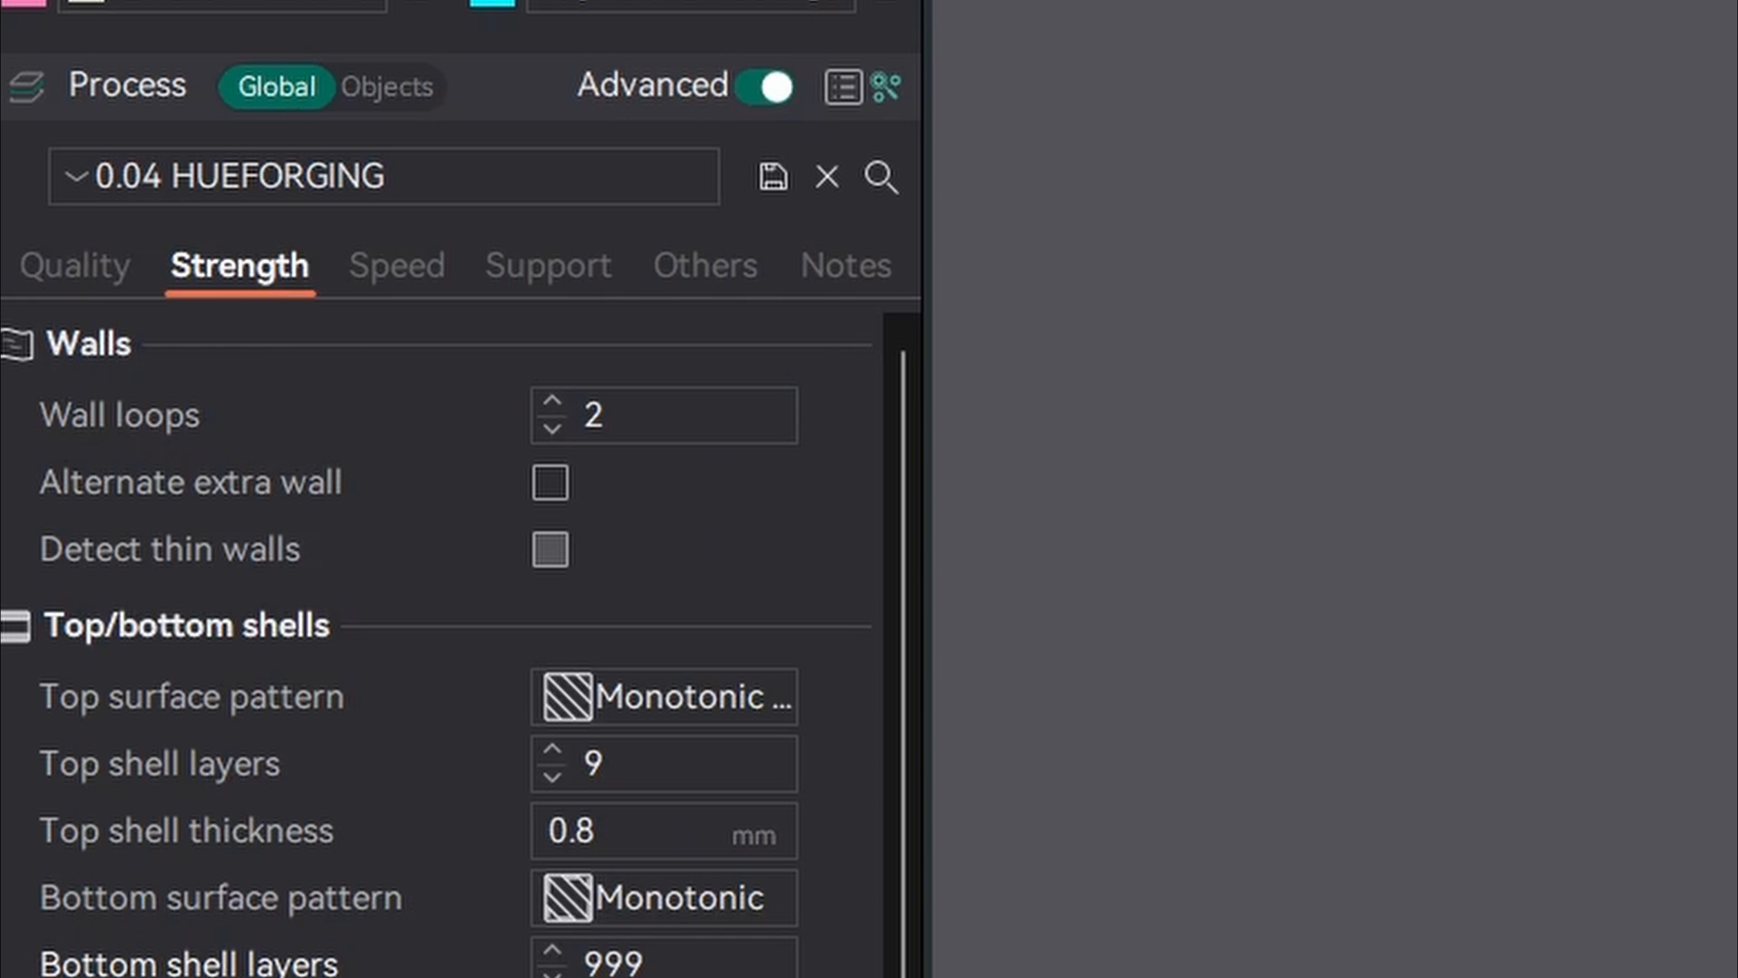
left_click(574, 450)
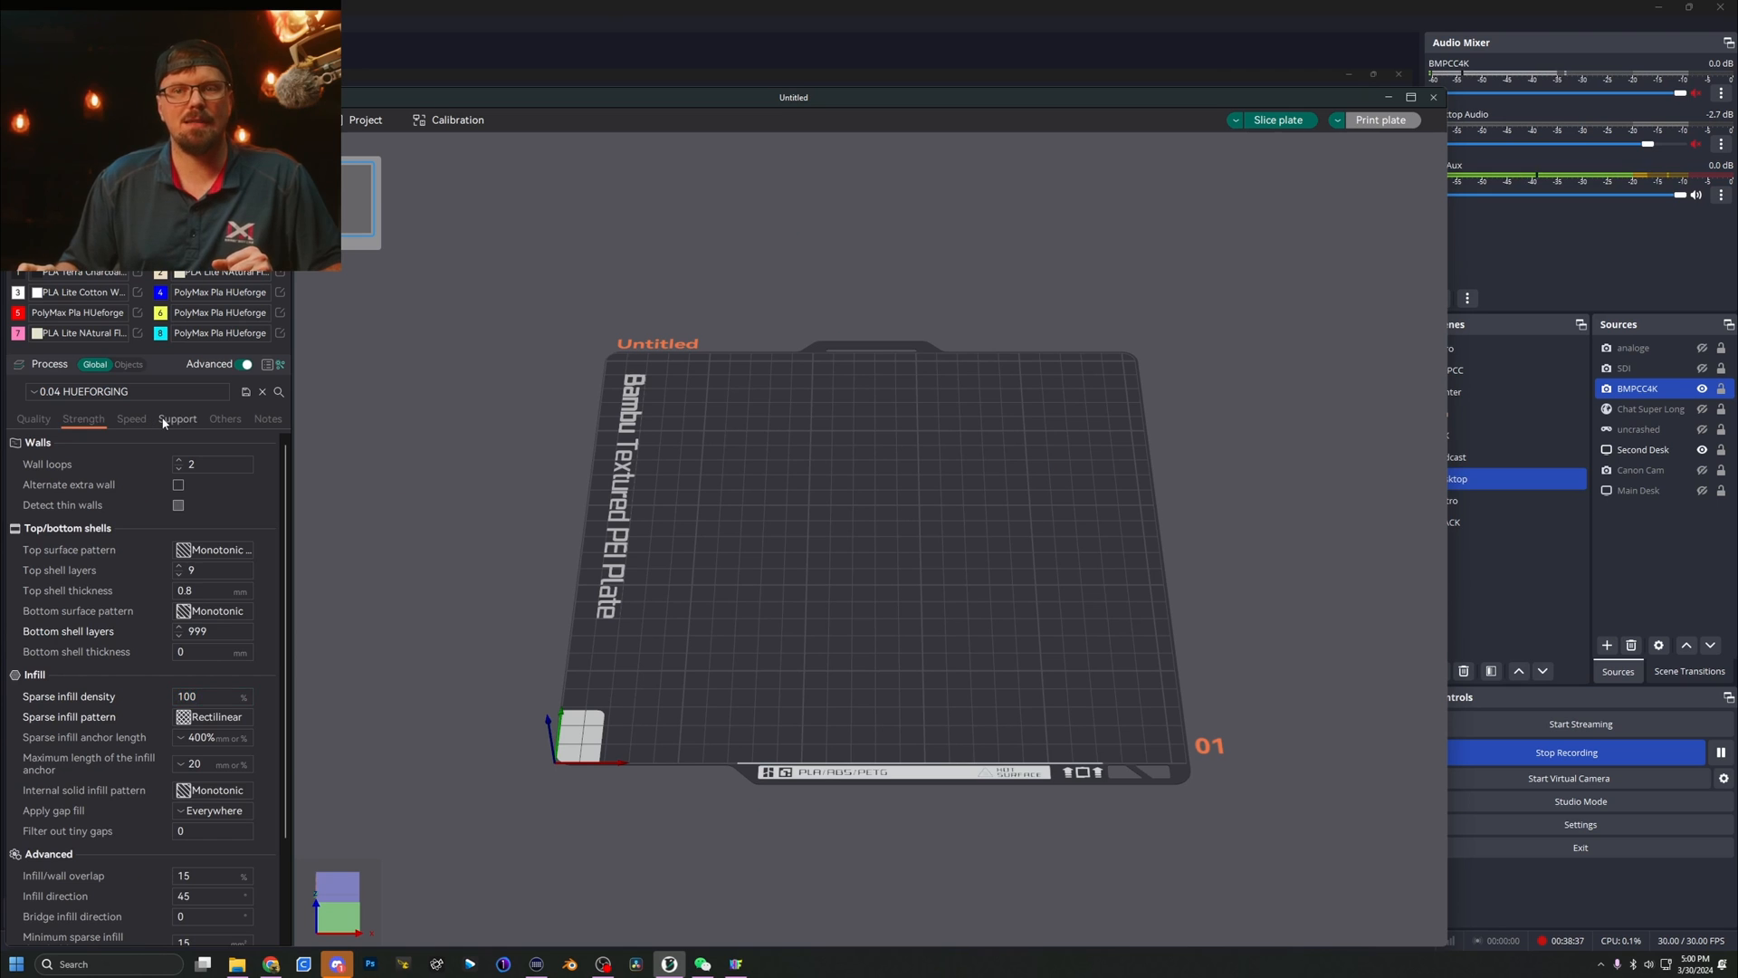
left_click(164, 420)
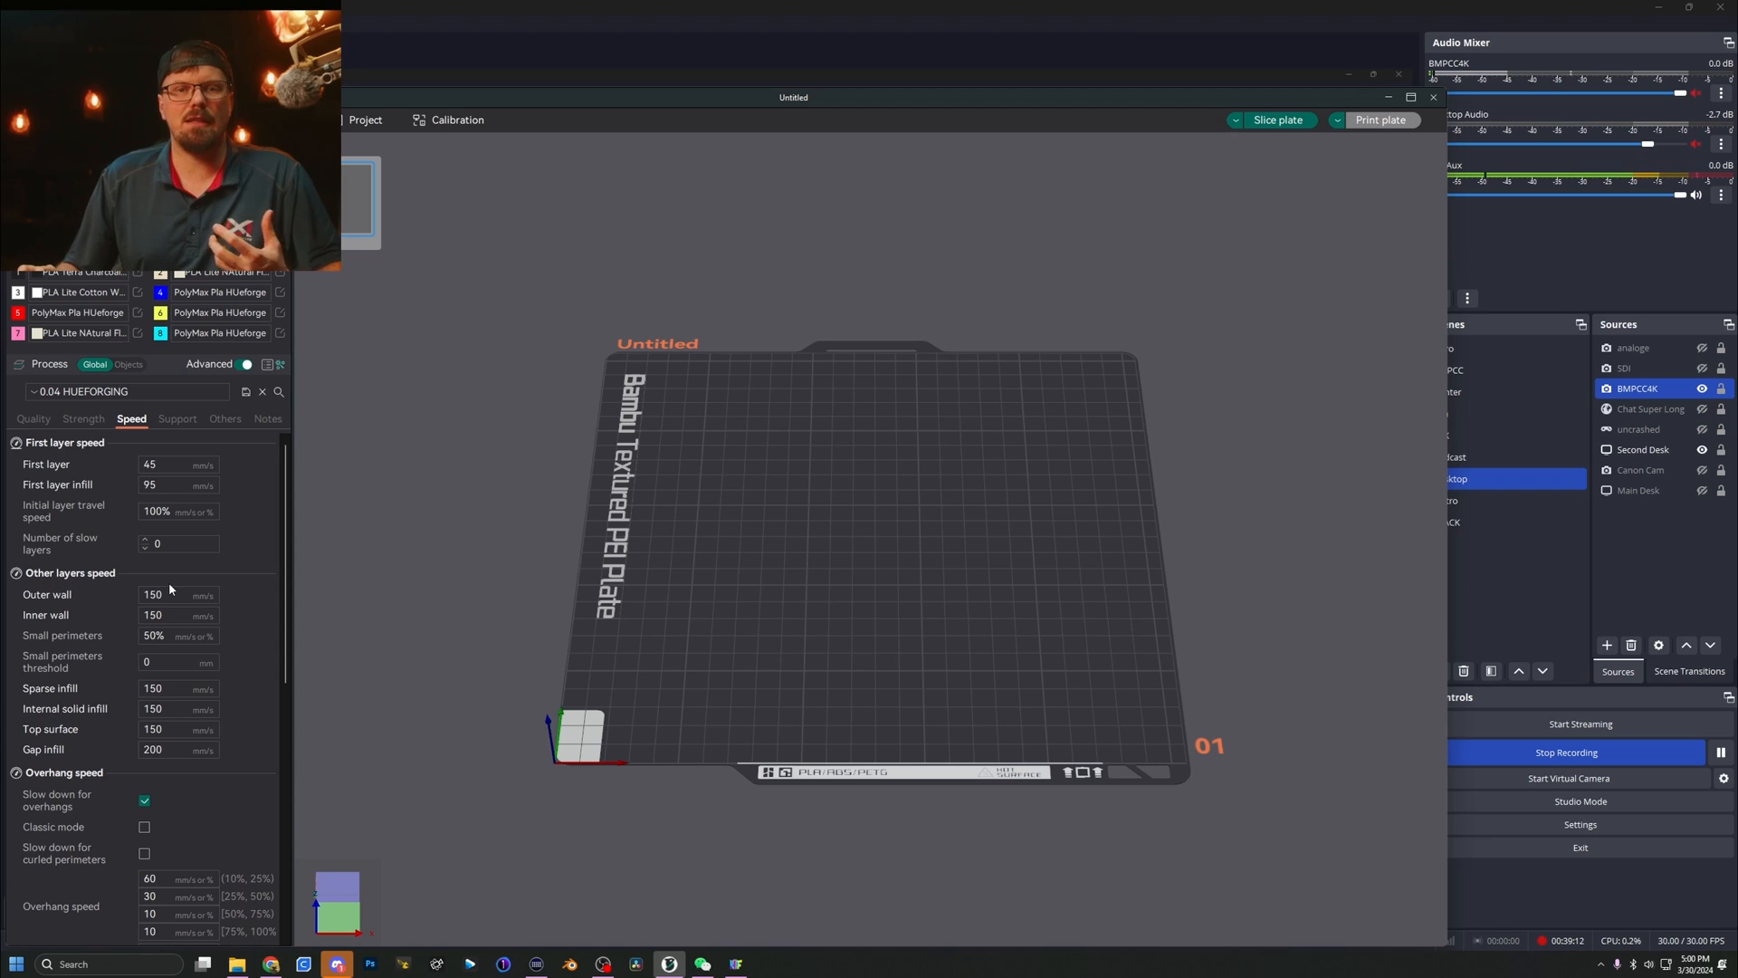
left_click(167, 465)
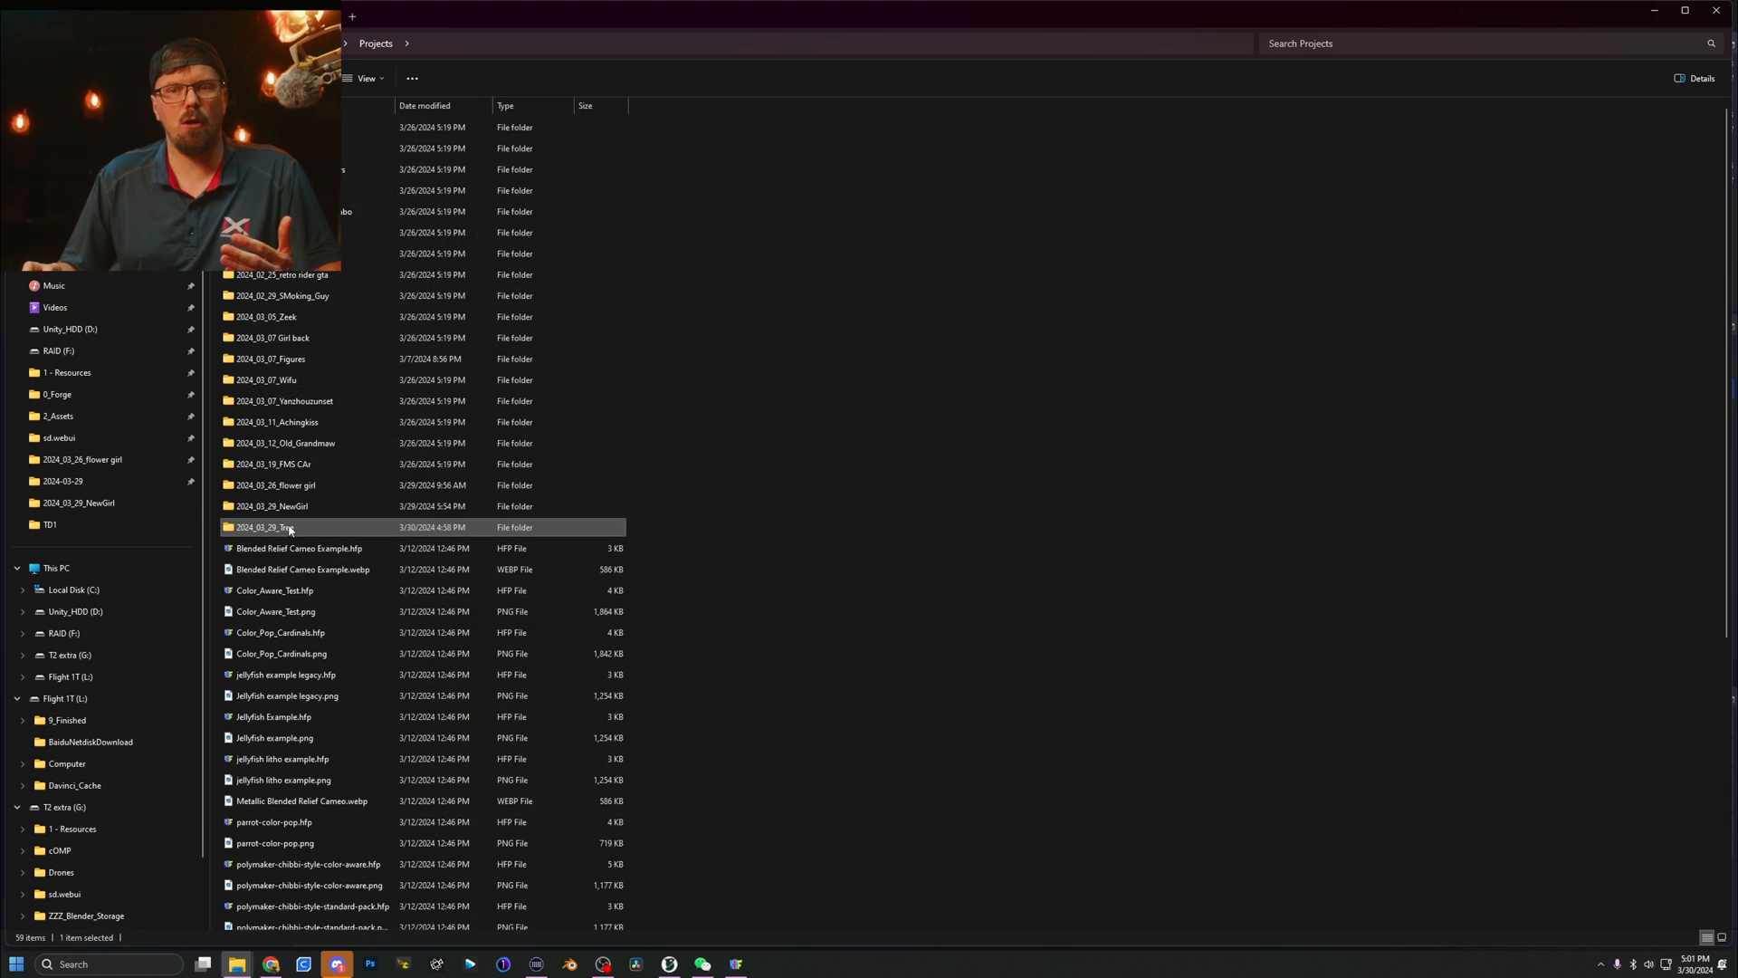
- Open the 2024_03_29_Tree project folder in File Explorer and import Morning Light_Front_100x150.stl into the slicer
double_click(272, 528)
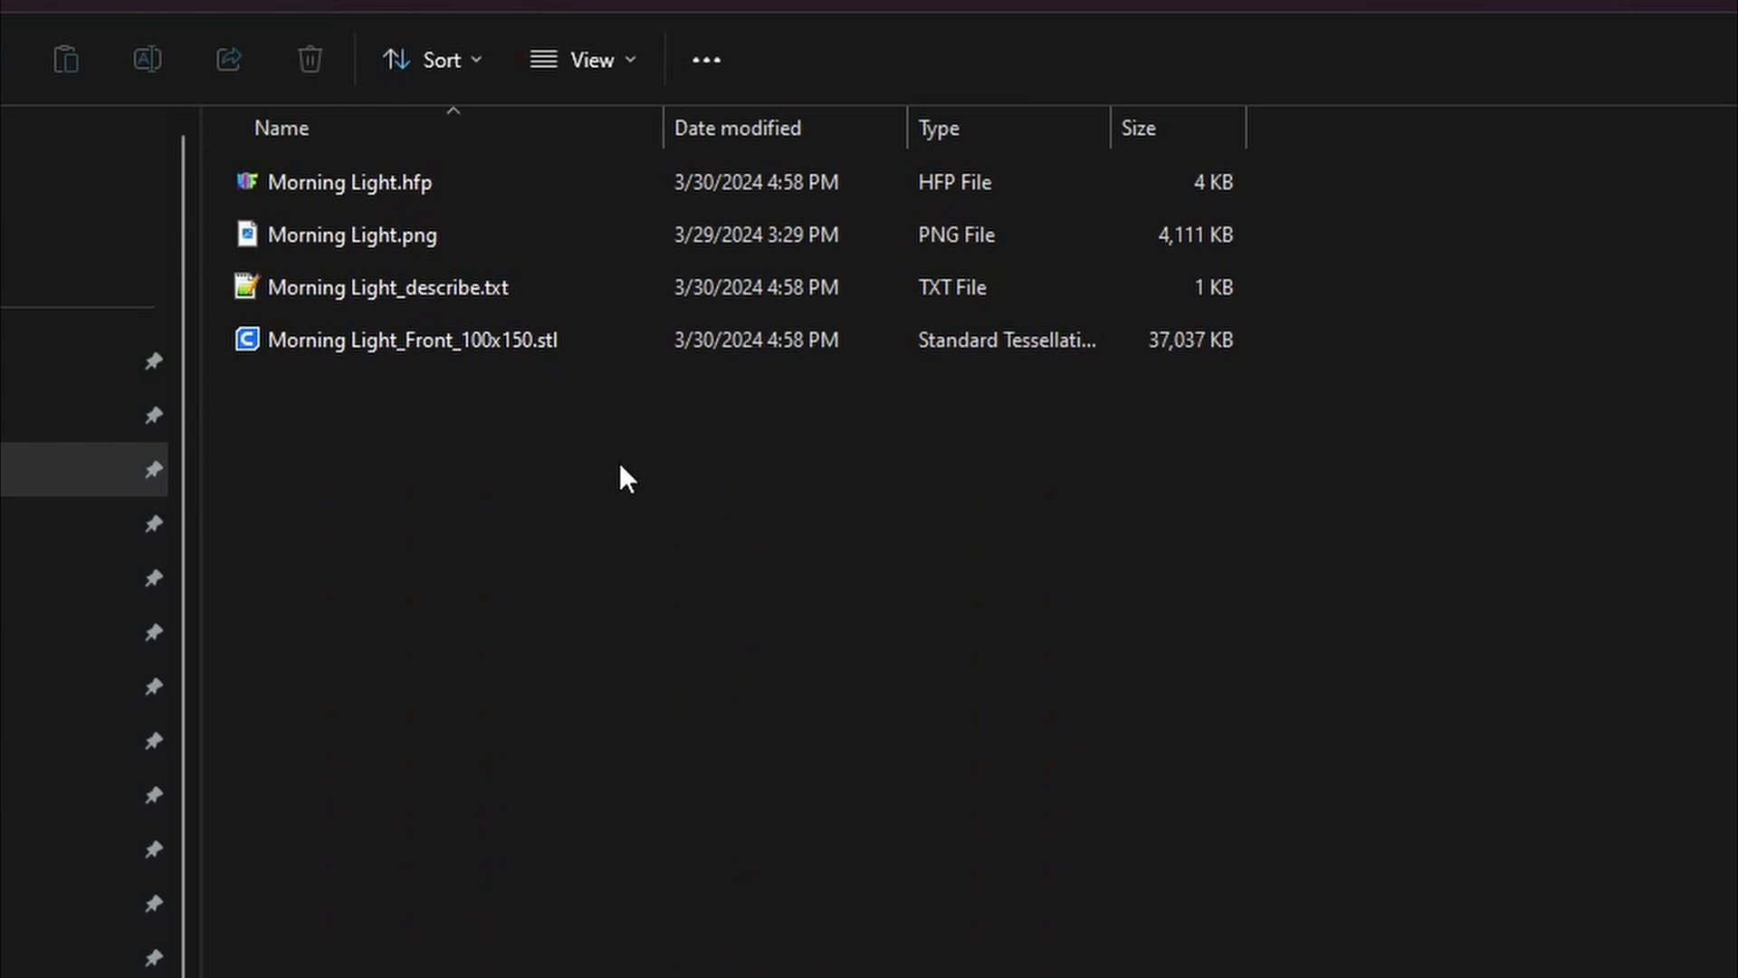
double_click(438, 176)
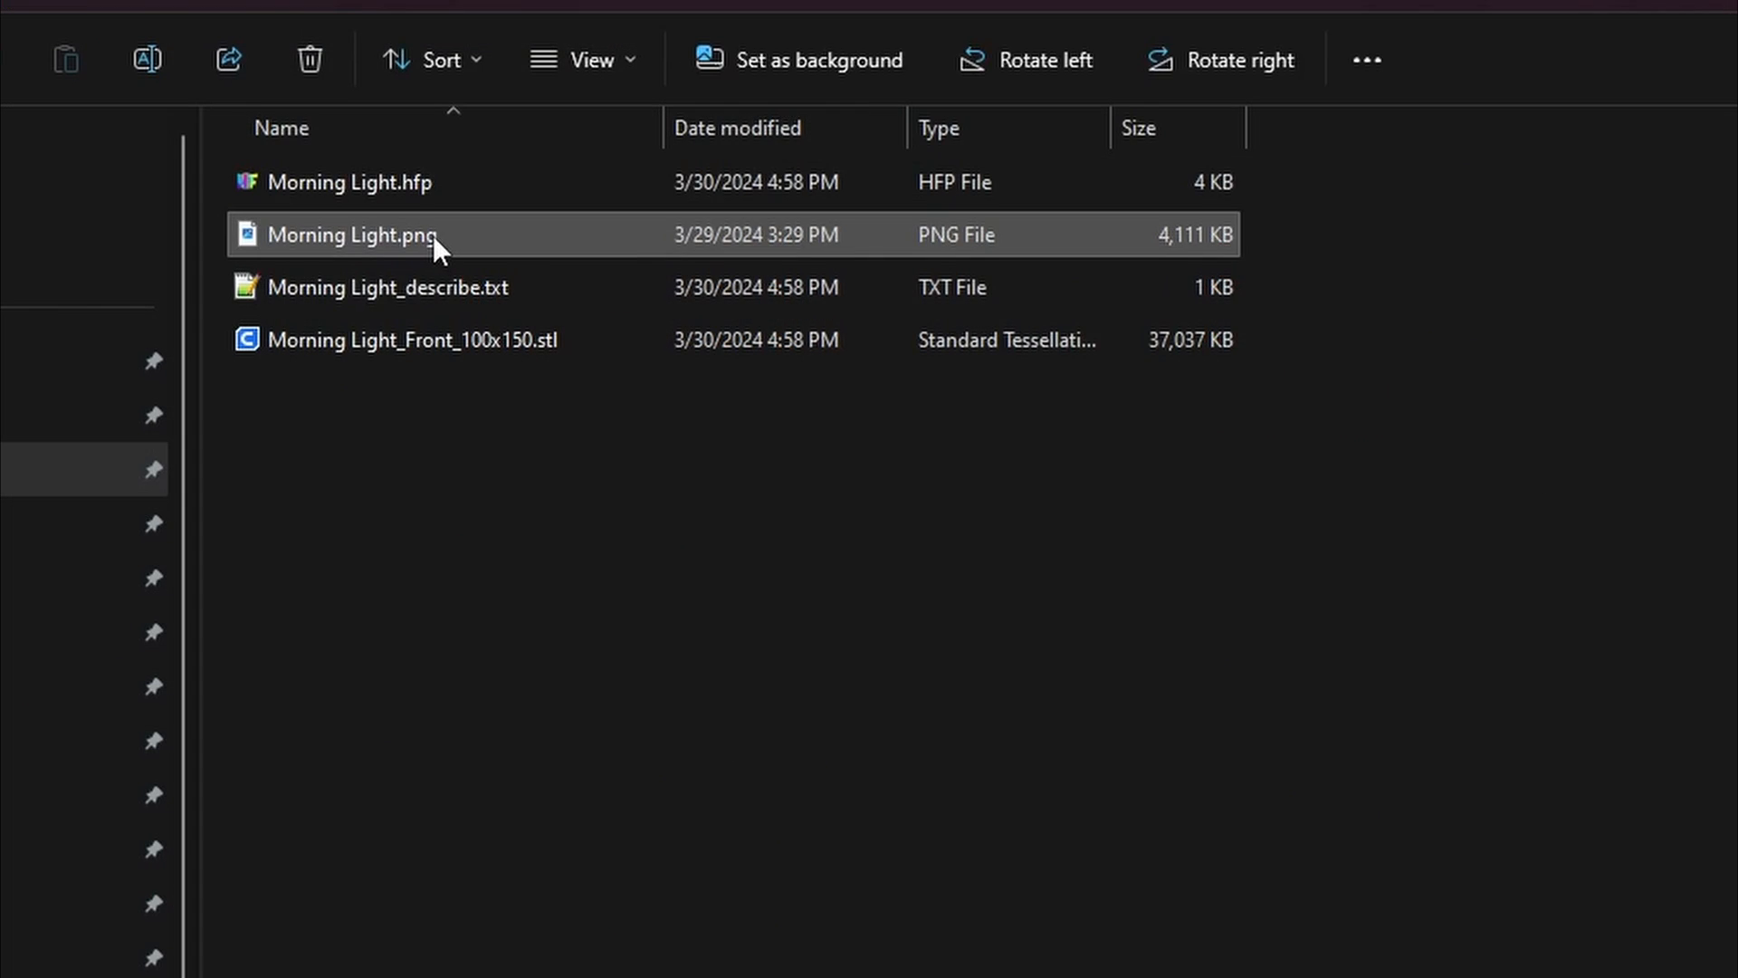
double_click(434, 243)
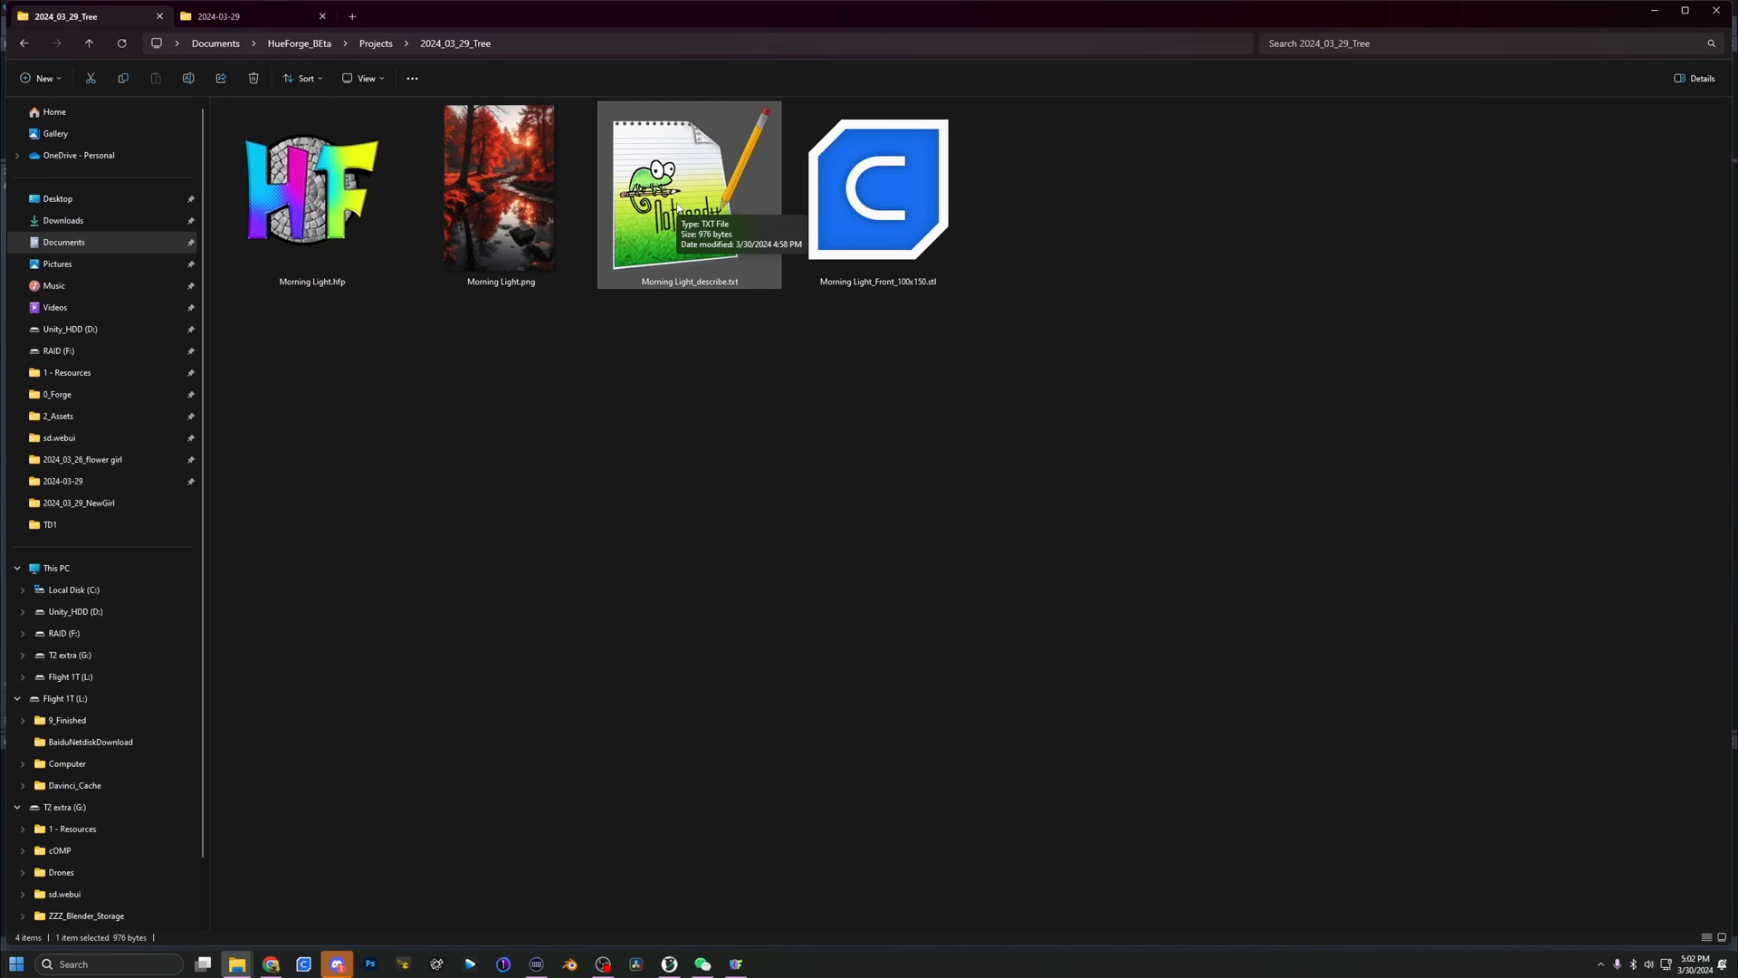
left_click_drag(874, 195, 817, 564)
key("alt+Tab")
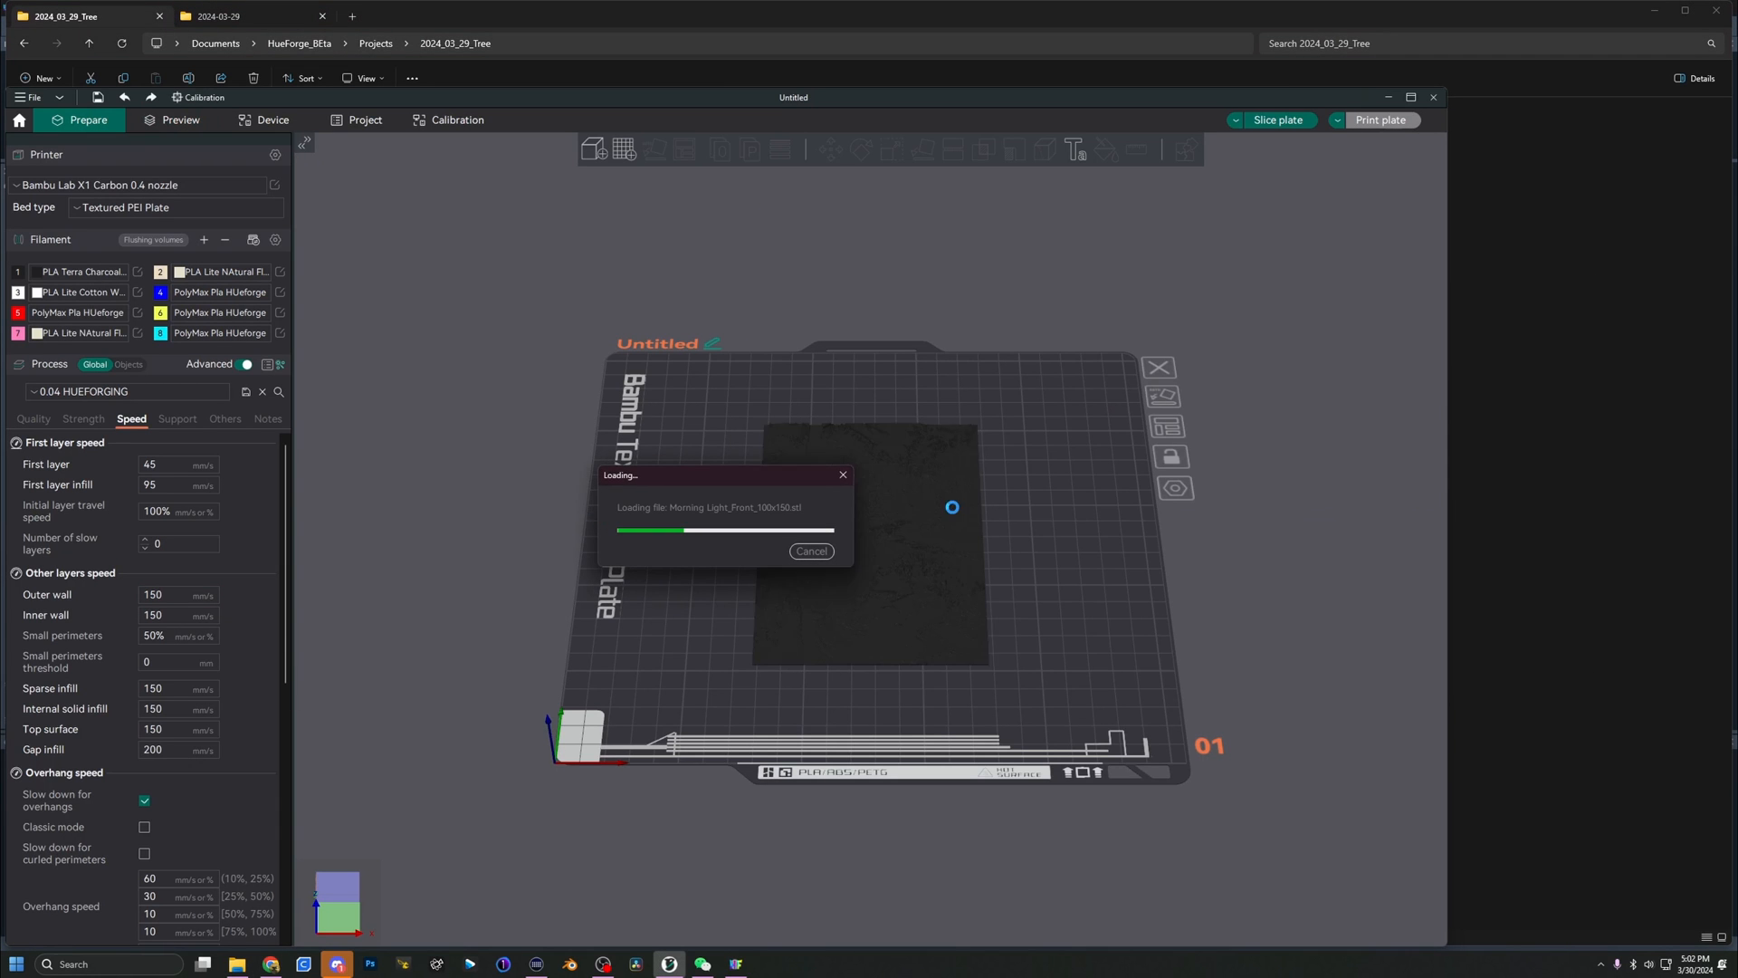
- Inspect the imported Morning Light model on the build plate and slice the plate
scroll(939, 586, "up", 6)
mouse_move(1143, 675)
left_mouse_down()
mouse_move(1150, 706)
mouse_move(1113, 644)
mouse_move(1129, 718)
mouse_move(1075, 702)
mouse_move(1119, 695)
mouse_move(1121, 715)
mouse_move(1114, 675)
left_mouse_up()
left_click_drag(1066, 539, 1072, 565)
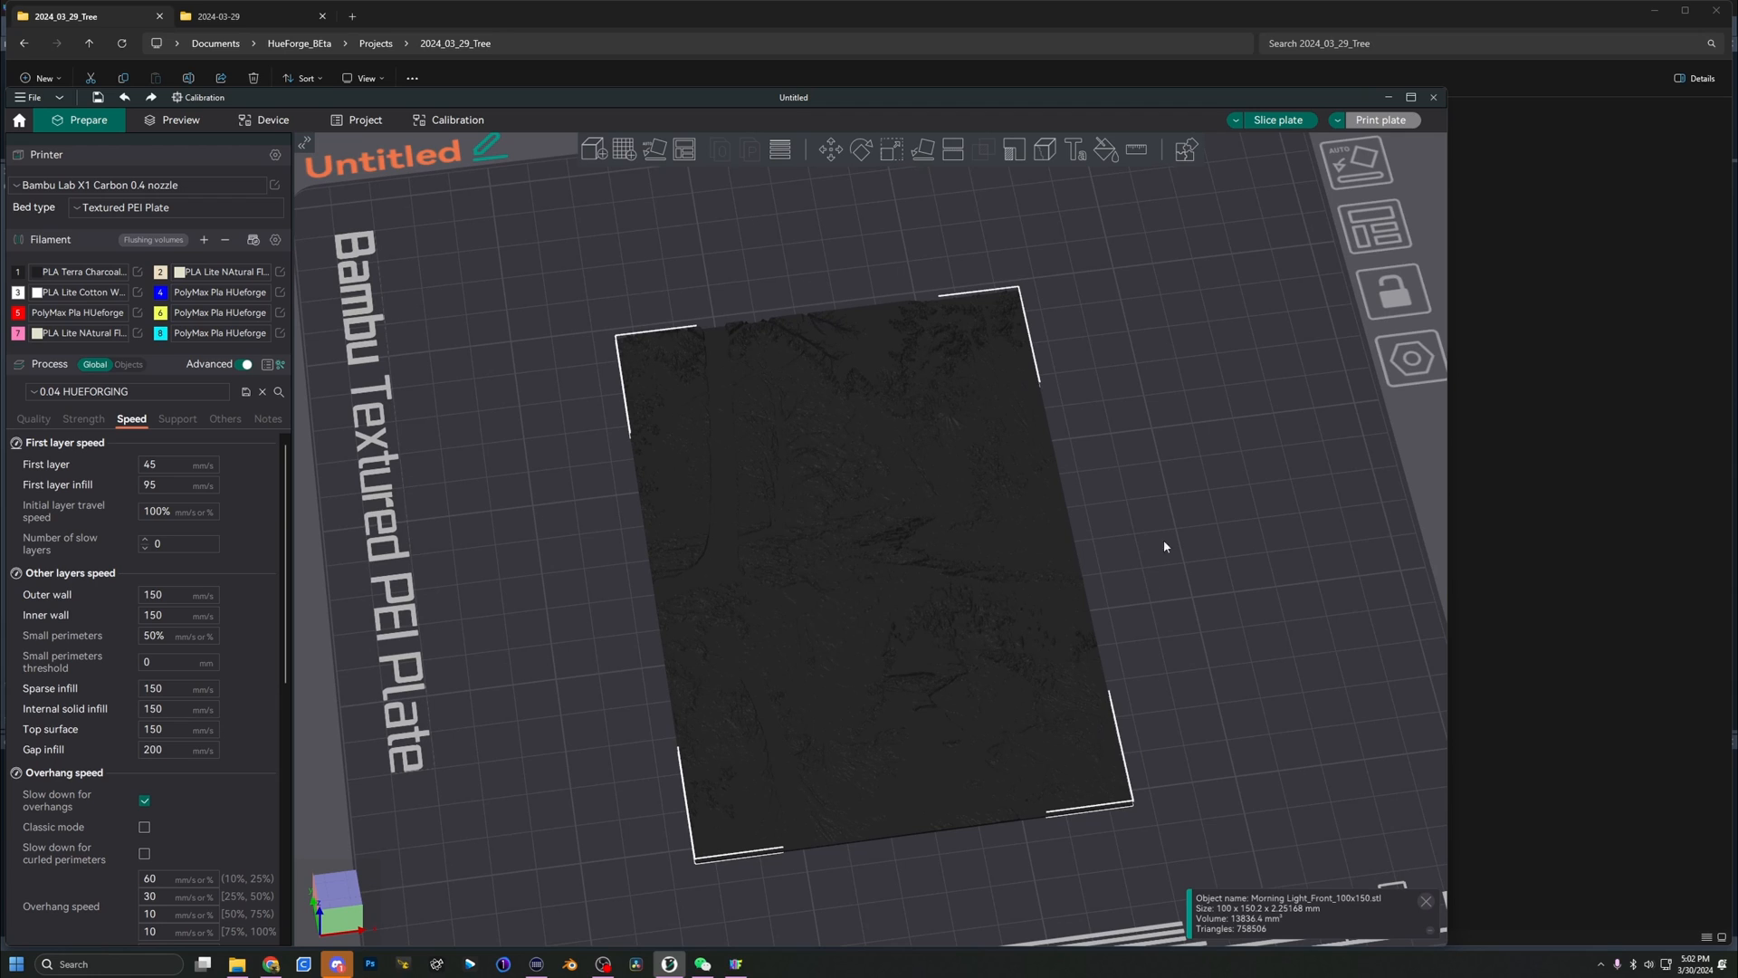
left_click(1171, 472)
key("ctrl+r")
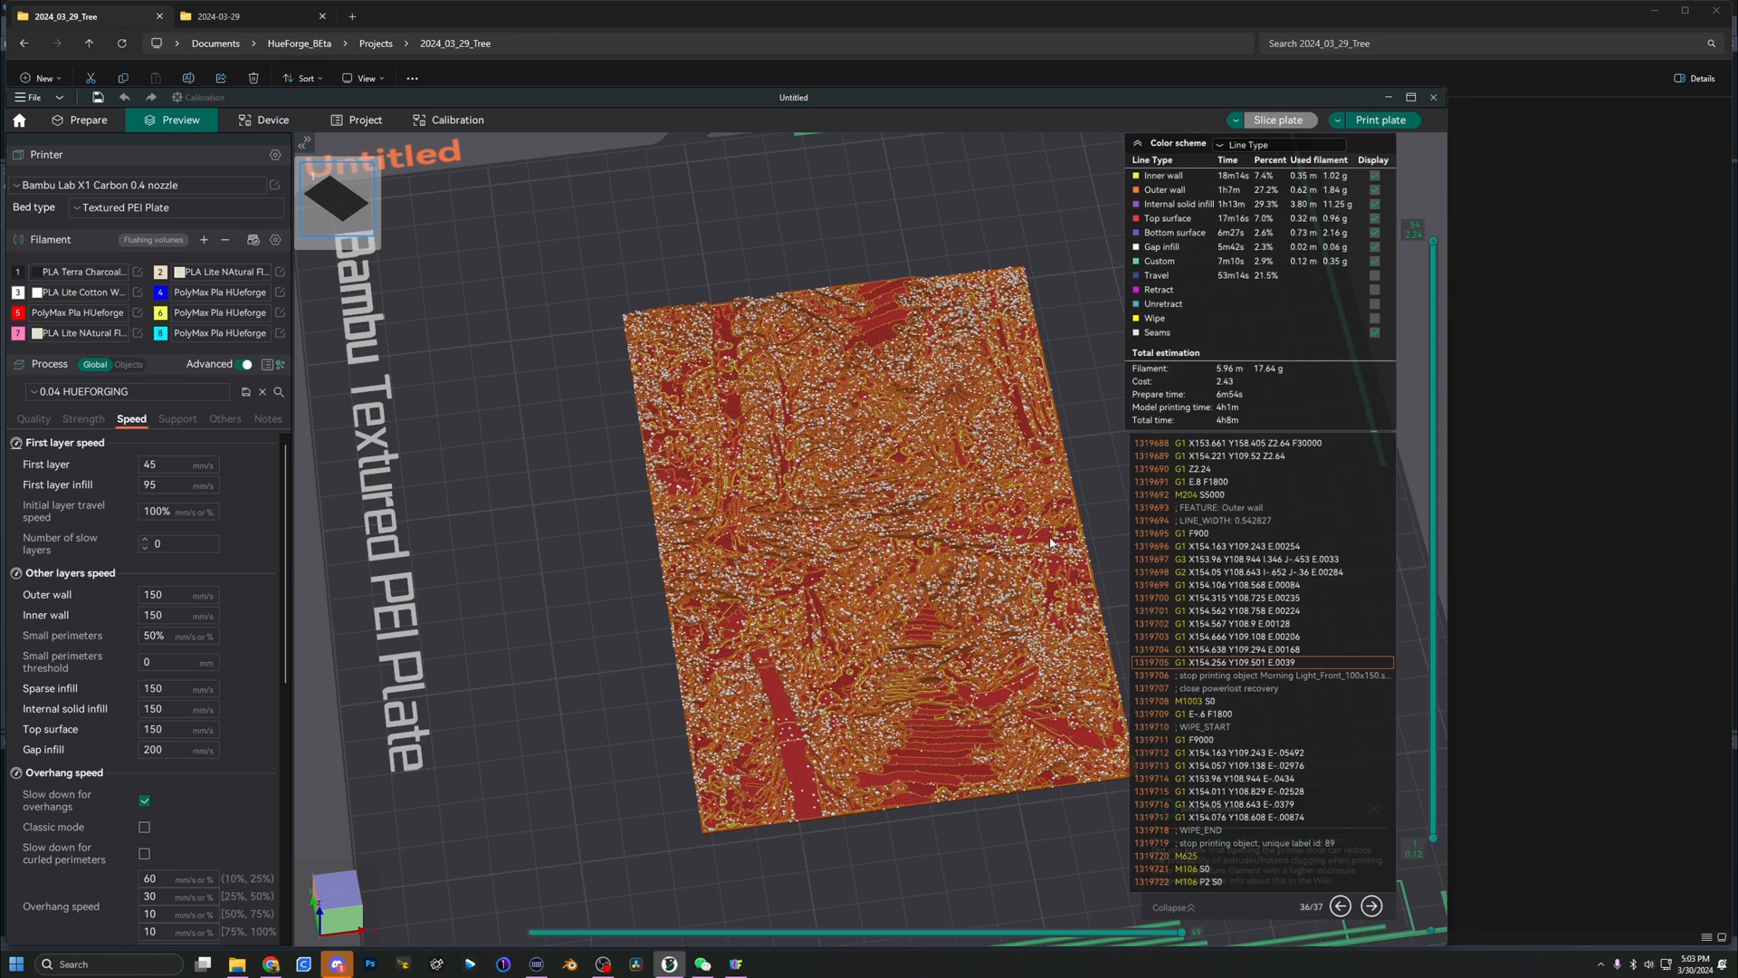
- Switch the sliced preview's color scheme from Line Type to Filament
left_click(1279, 145)
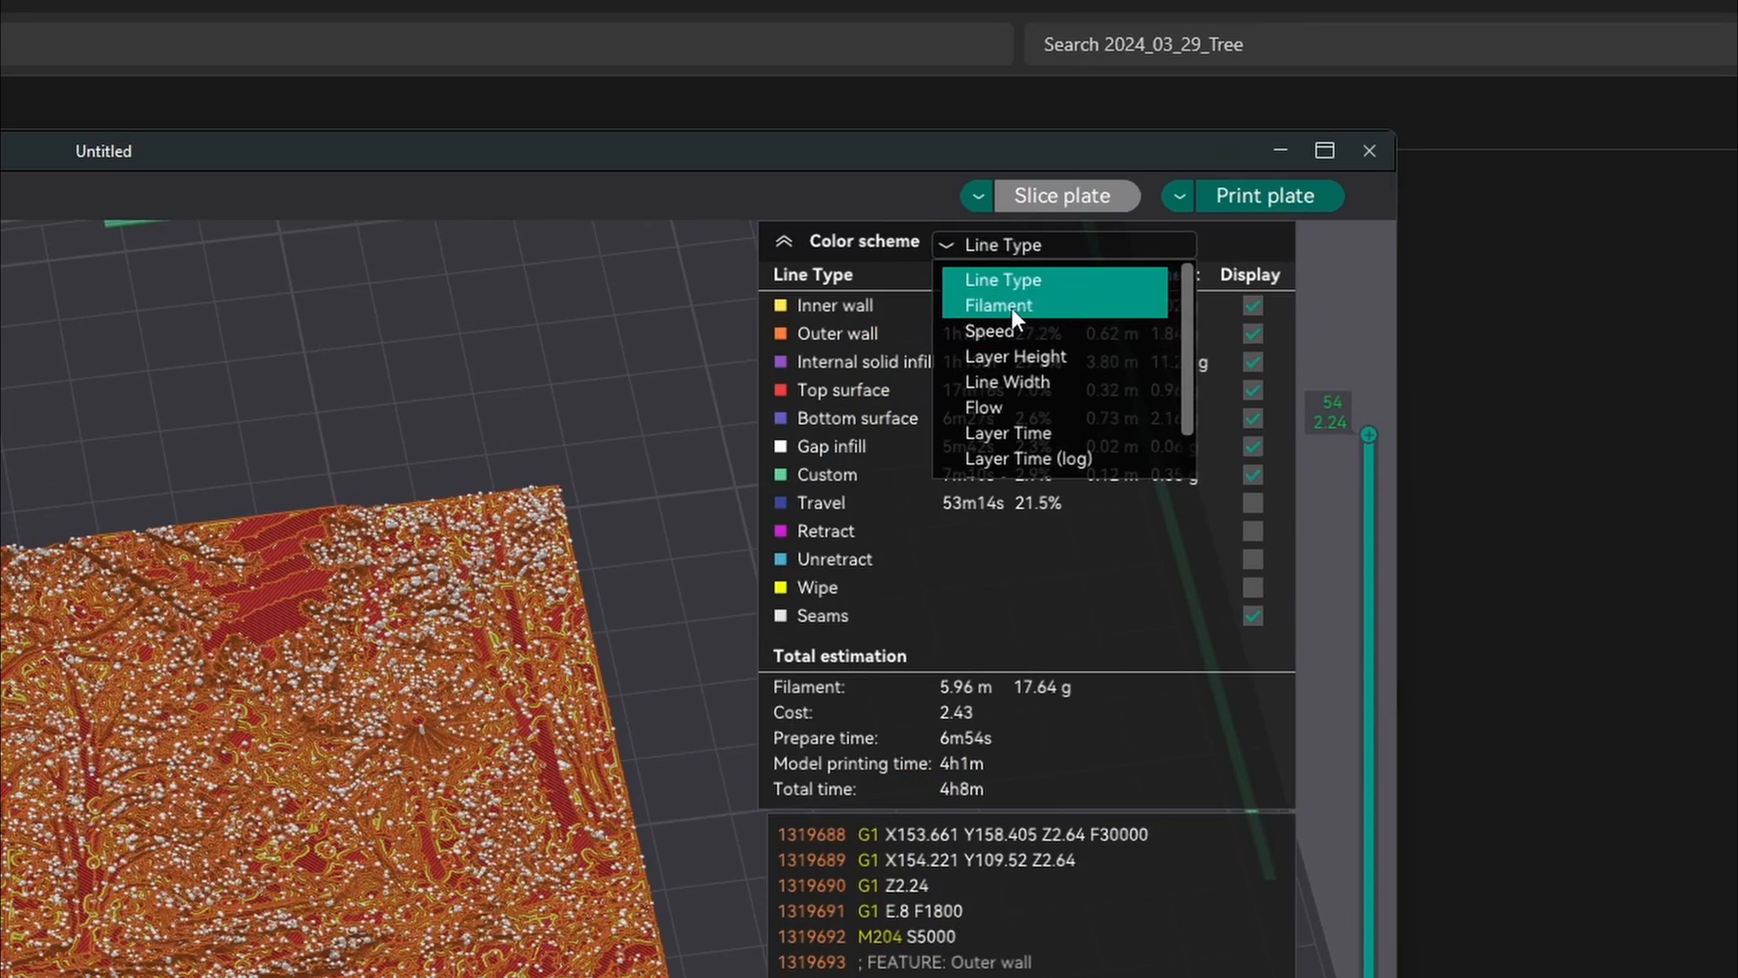
left_click(1254, 177)
left_click(1252, 653)
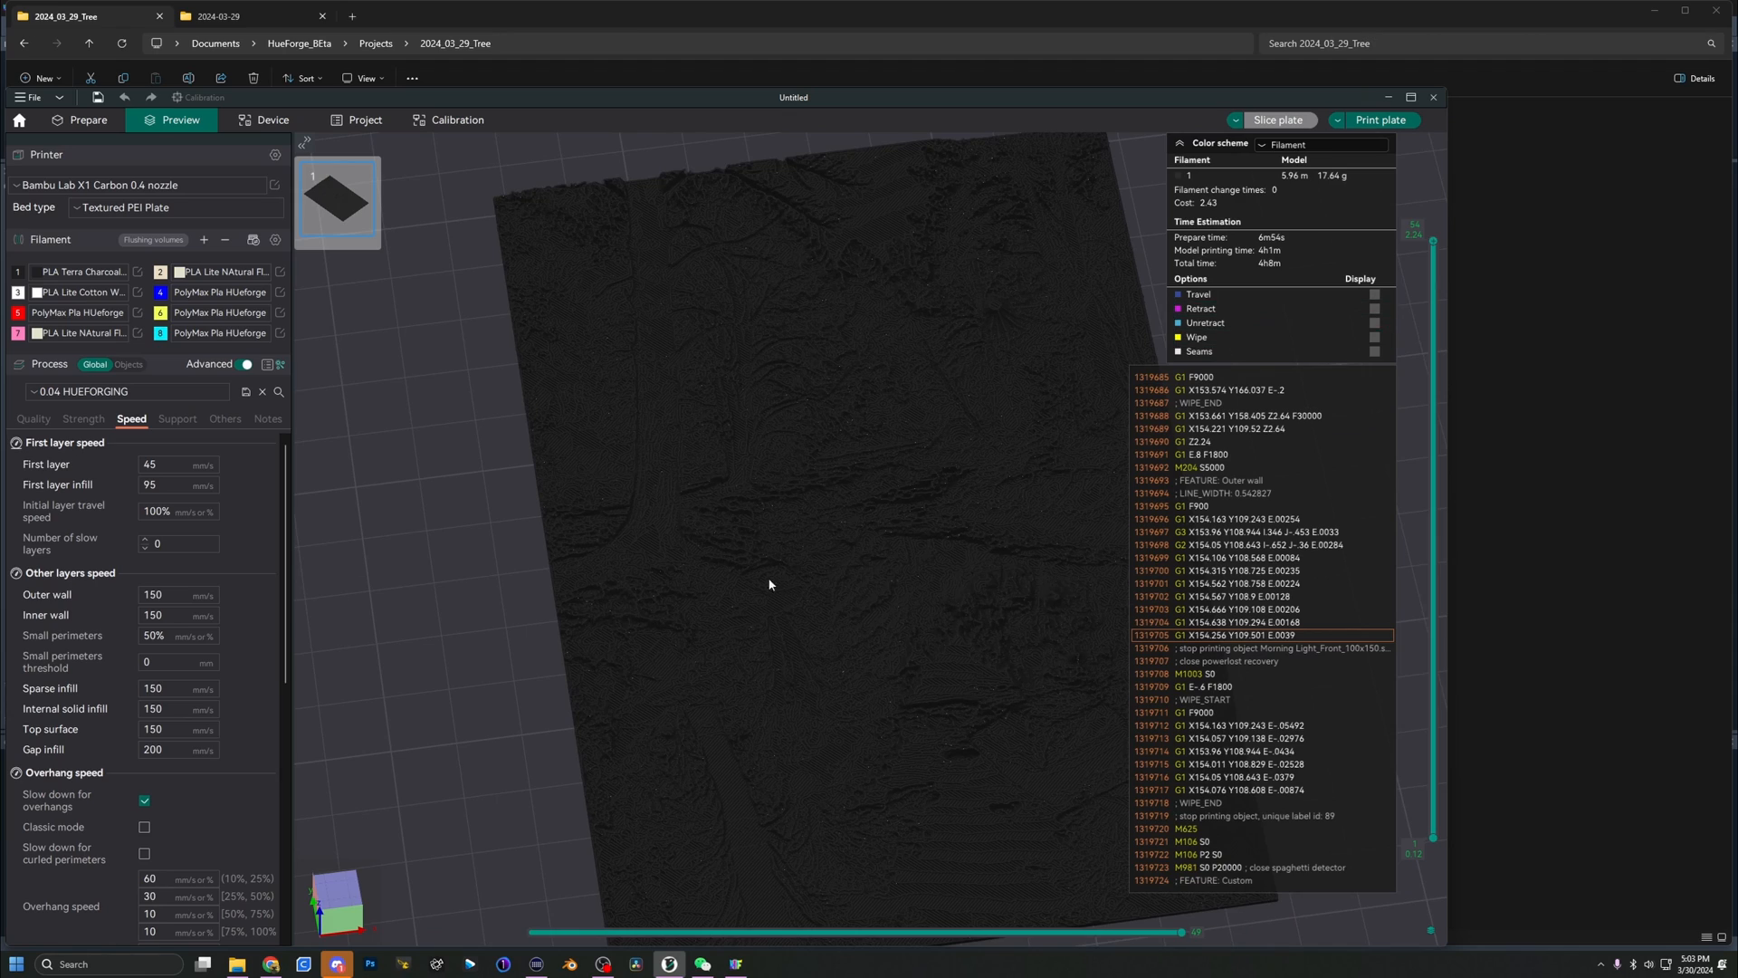
- Open Morning Light_describe.txt from the project folder to get the filament swap instructions
mouse_move(830, 574)
left_mouse_down()
mouse_move(791, 514)
mouse_move(803, 558)
mouse_move(827, 569)
left_mouse_up()
scroll(889, 551, "up", 1)
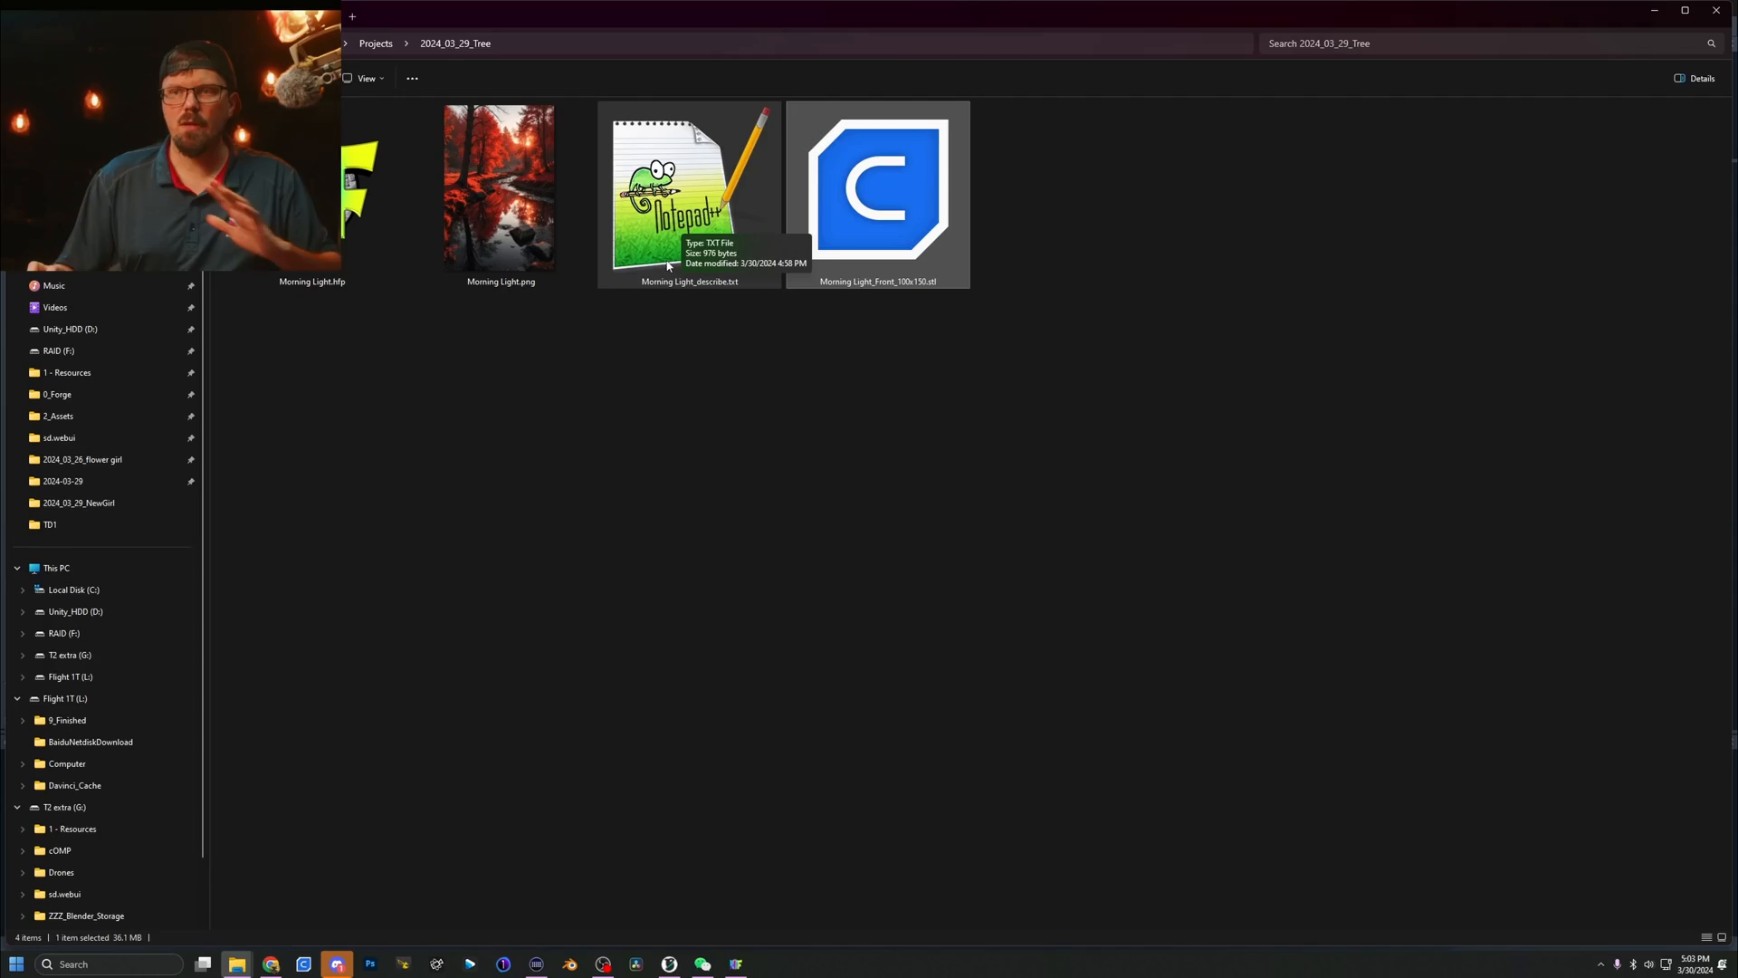
double_click(702, 276)
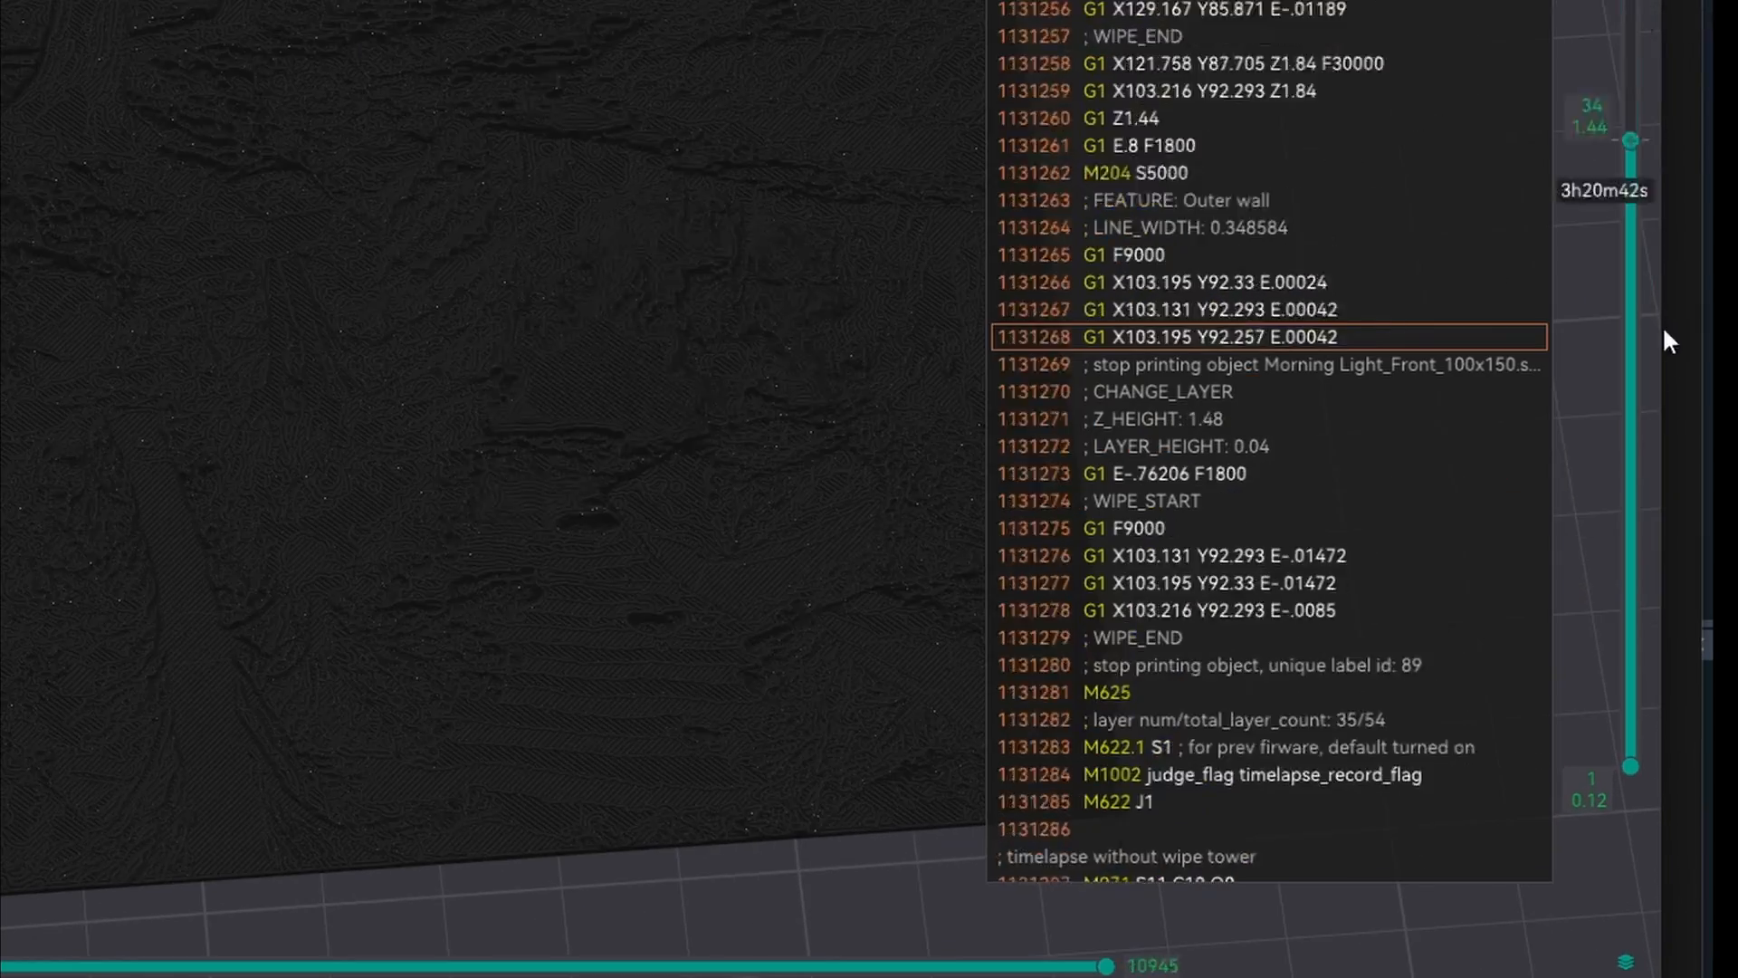
- Add a filament change to the natural Filament 2 at layer 14 of the sliced preview
left_click_drag(1663, 324, 1620, 440)
right_click(1621, 440)
mouse_move(1579, 546)
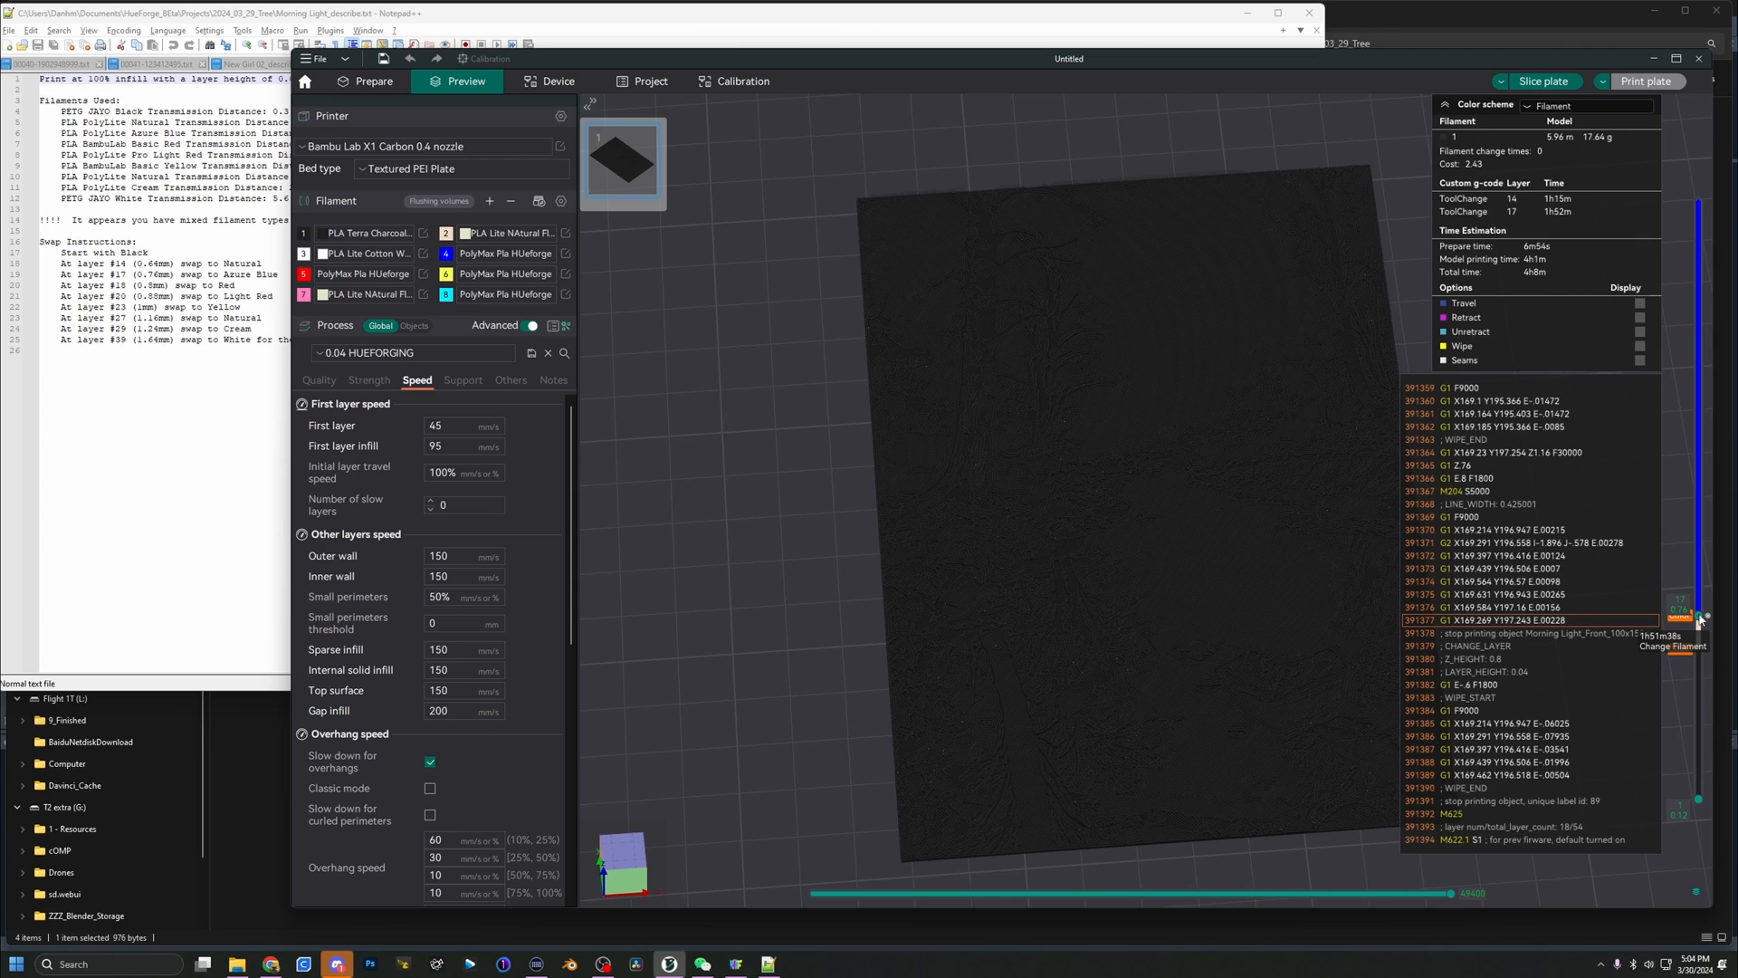
- Add a filament change to the red Filament 5 at layer 18
left_click_drag(1701, 621, 1698, 605)
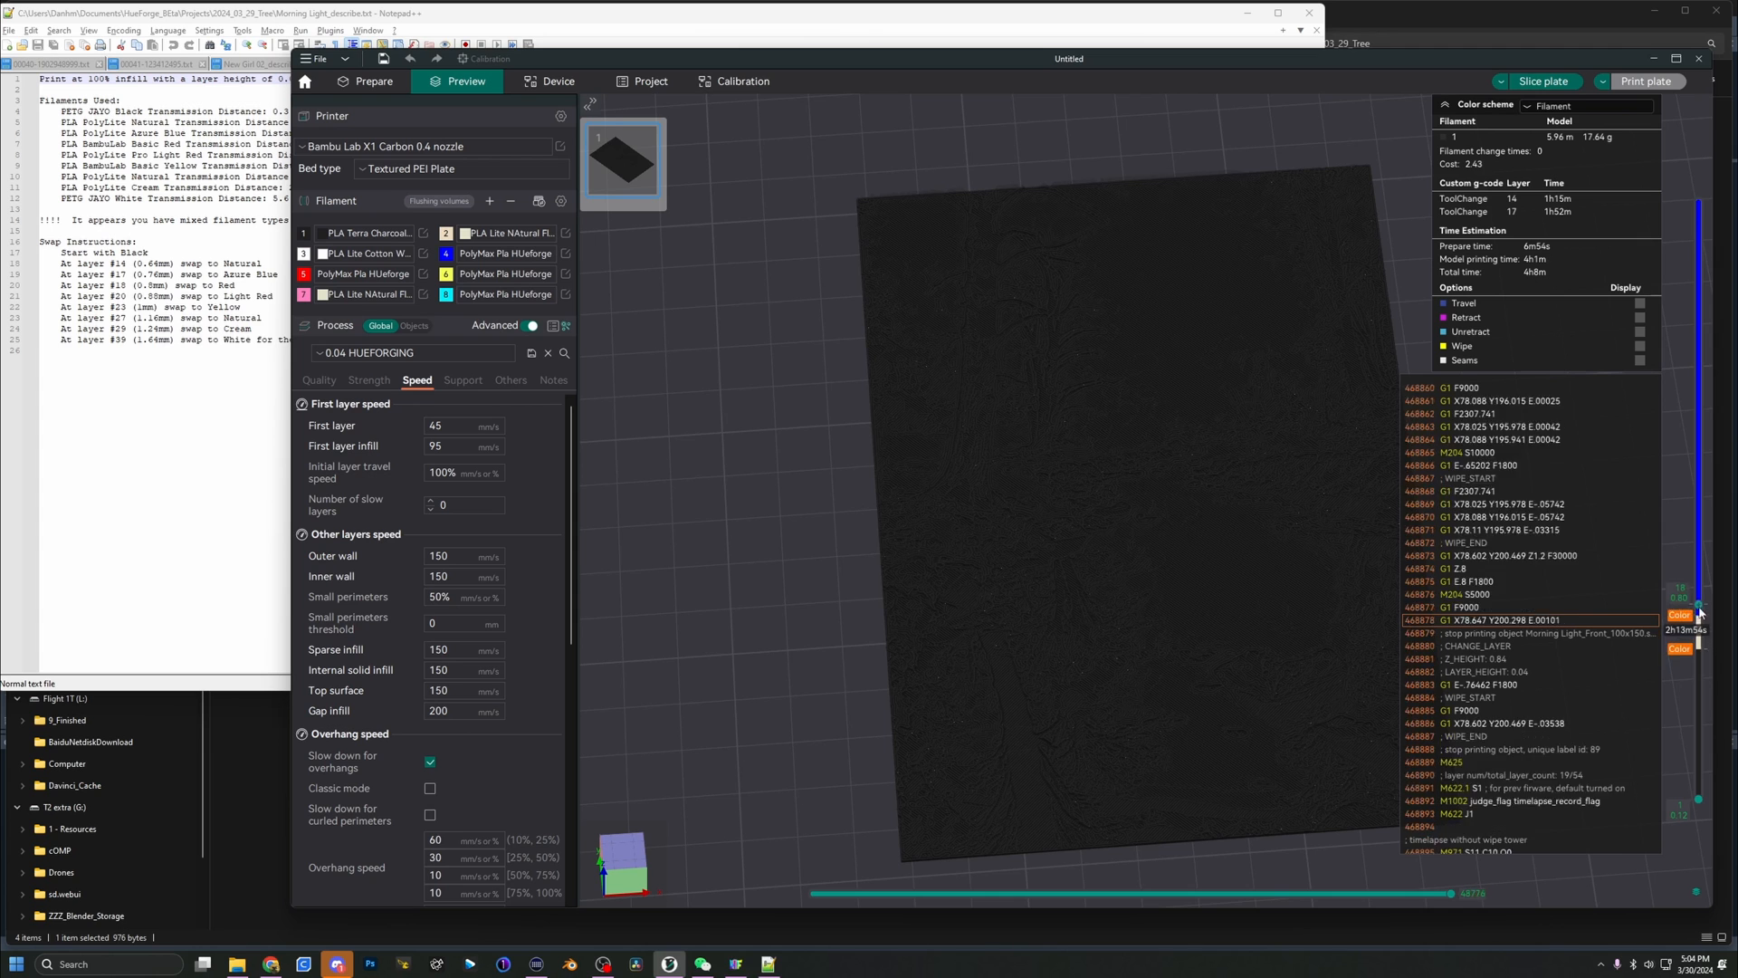
right_click(1693, 605)
mouse_move(1669, 657)
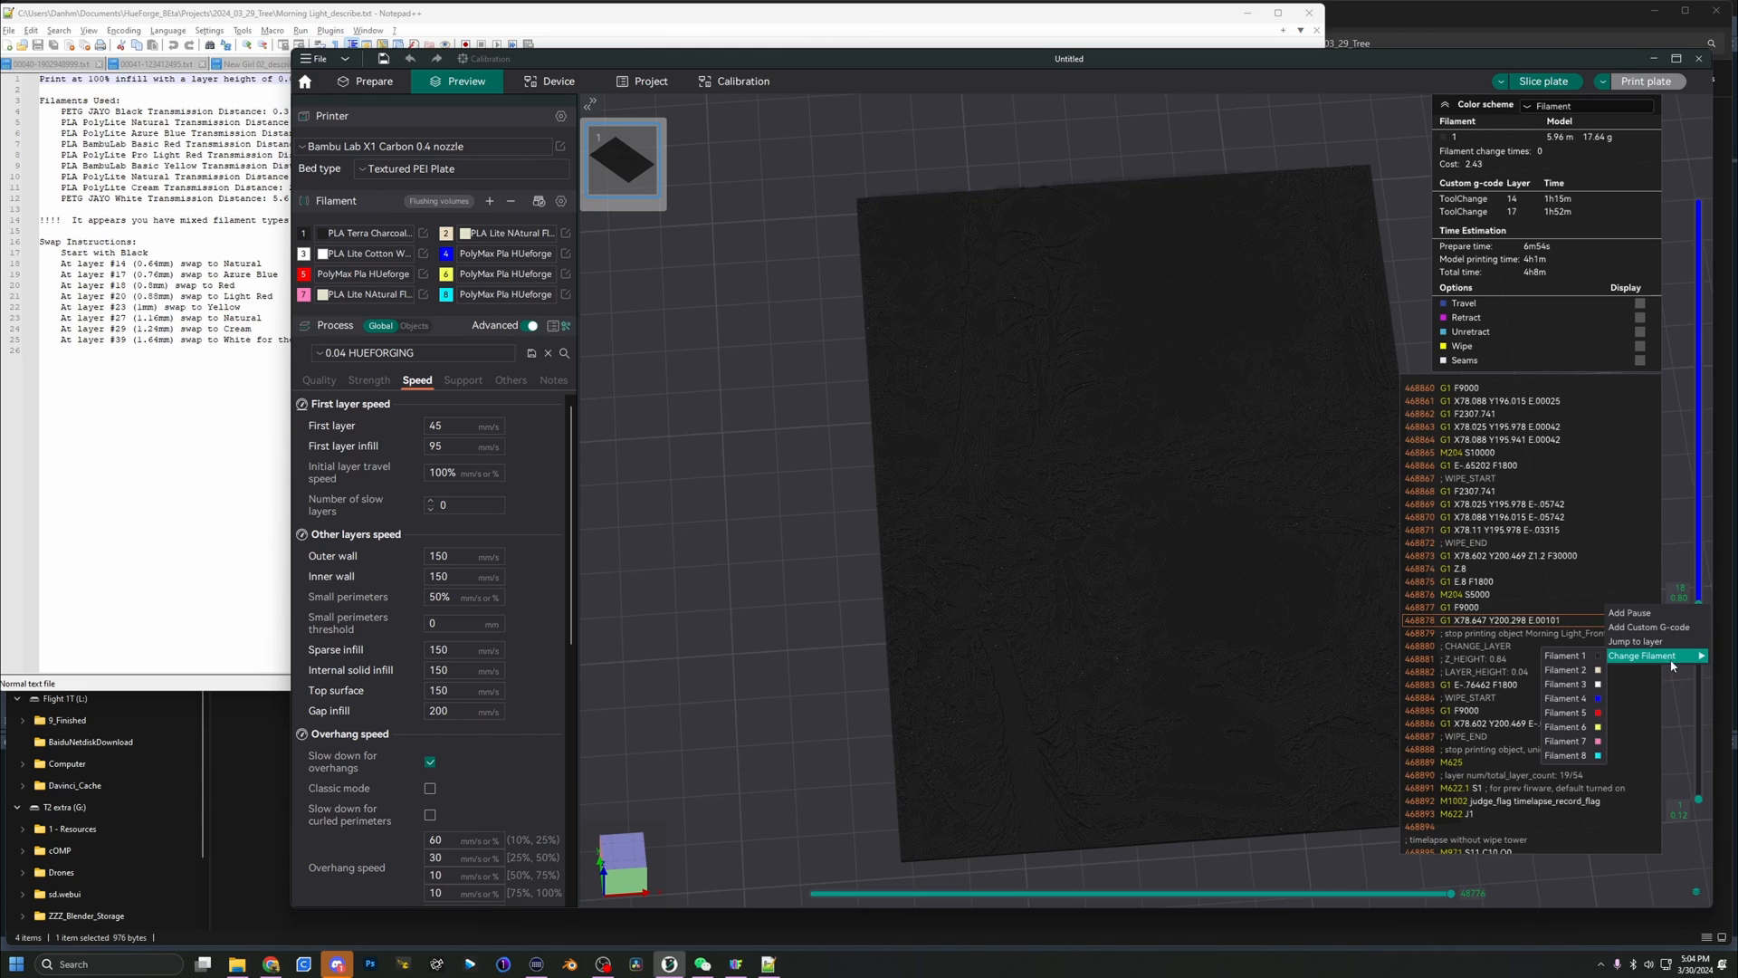
left_click(1595, 714)
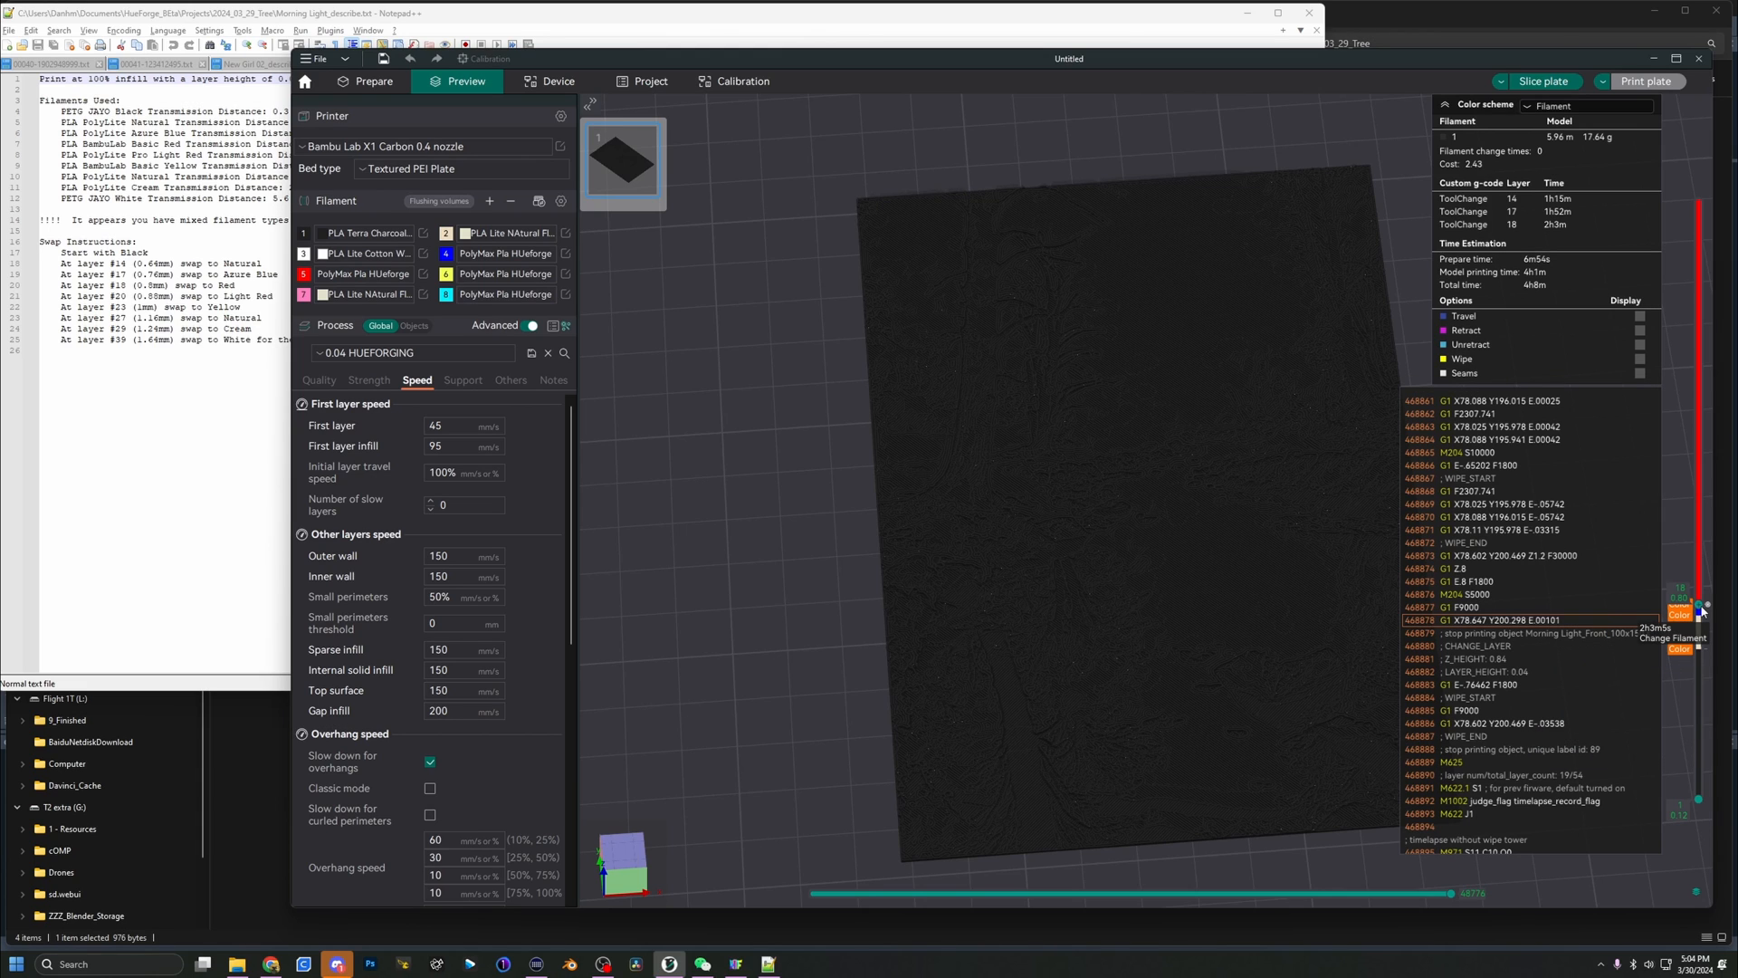
- Add filament changes to light red at layer 20, yellow at layer 23, natural at layer 27 and cream at layer 29
left_click_drag(1701, 606, 1702, 469)
left_click(1700, 584)
left_click(1704, 551)
left_click(1703, 506)
right_click(1702, 469)
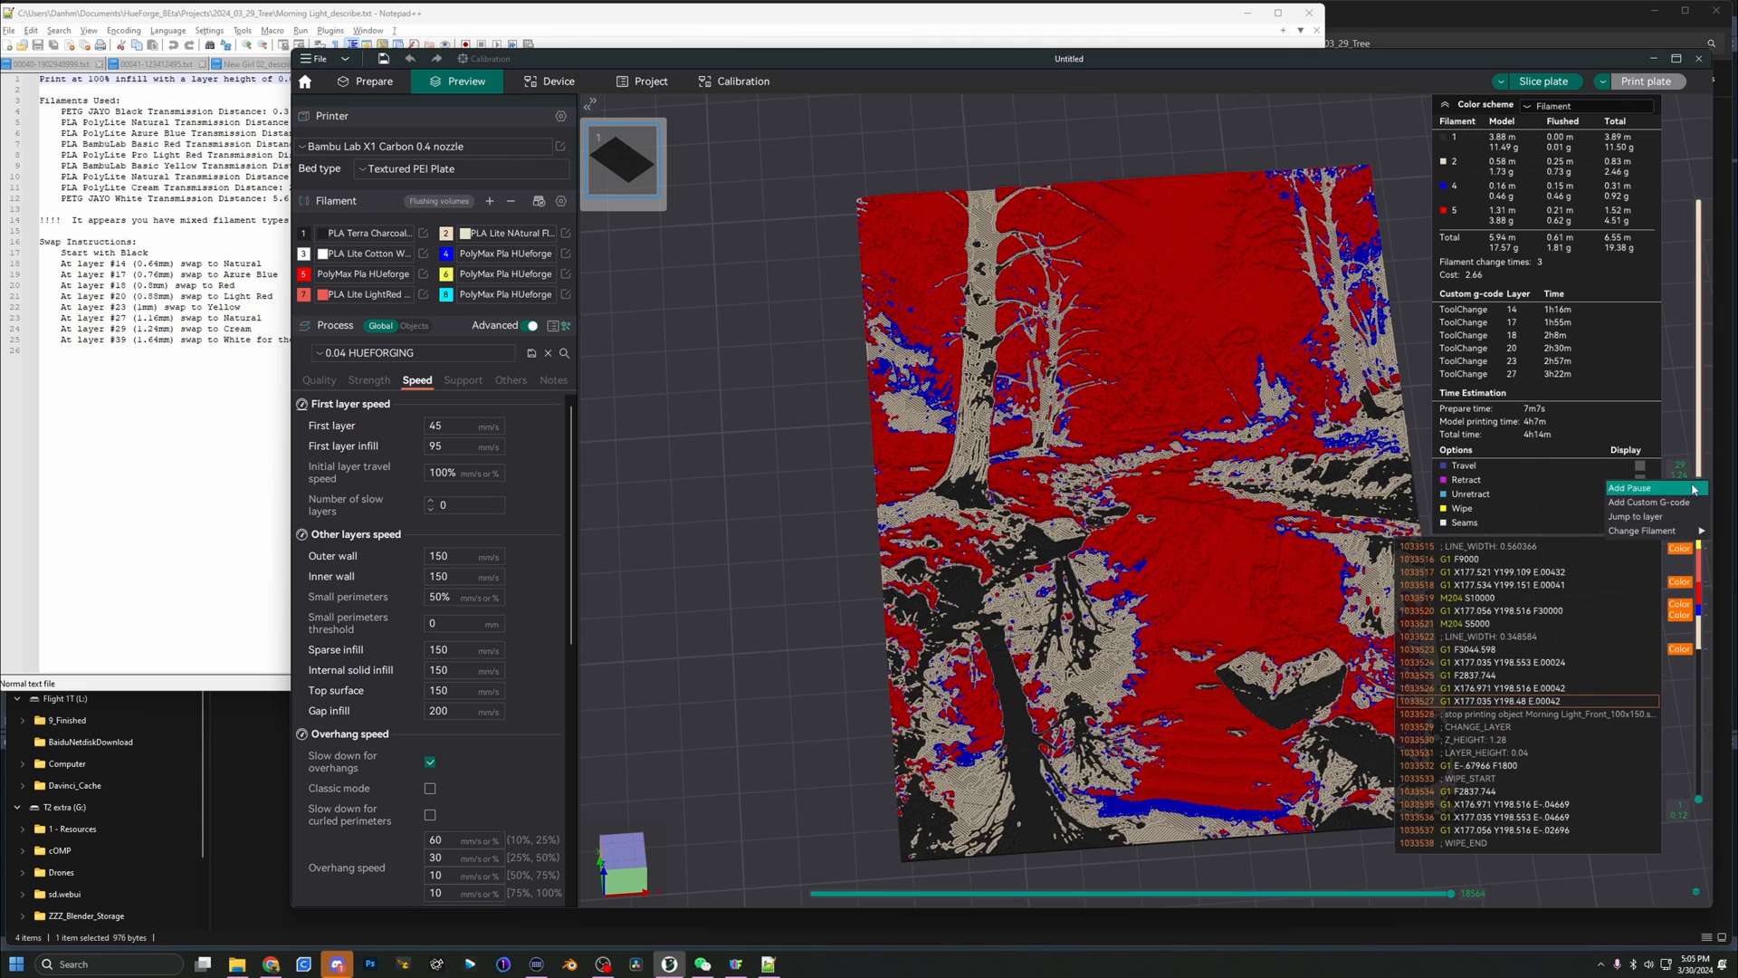
mouse_move(1641, 532)
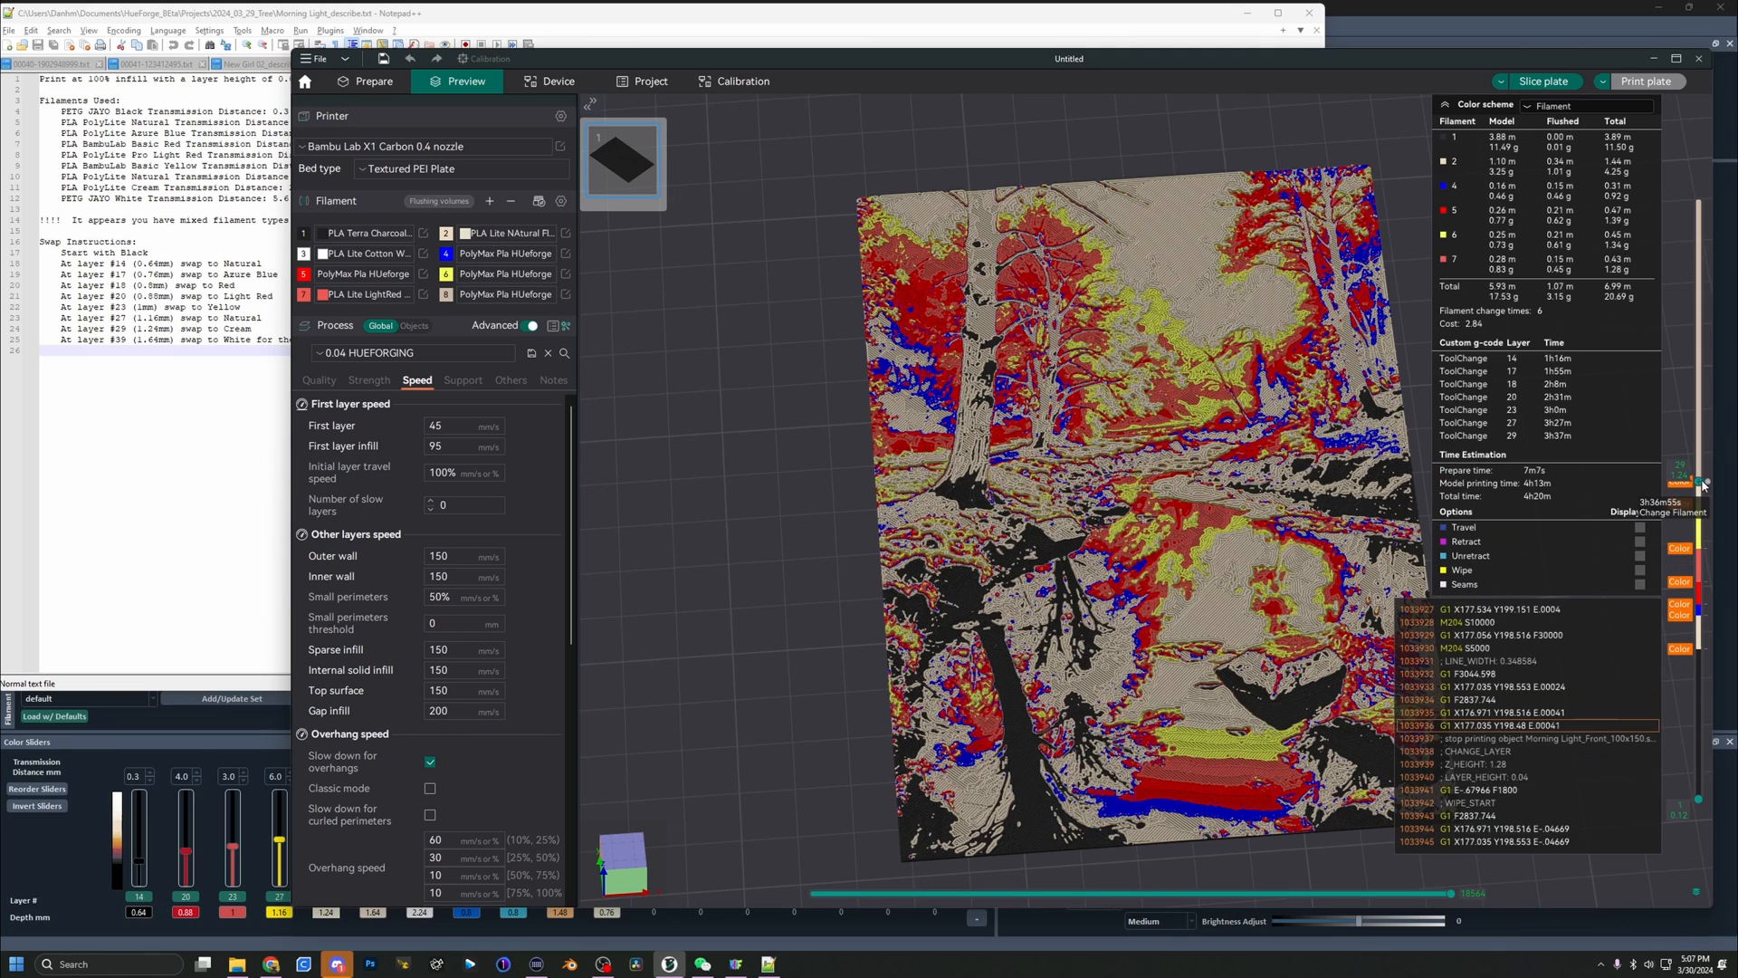
- Add the final filament change to white at layer 39 and slice the plate again
left_click_drag(1702, 484, 1713, 189)
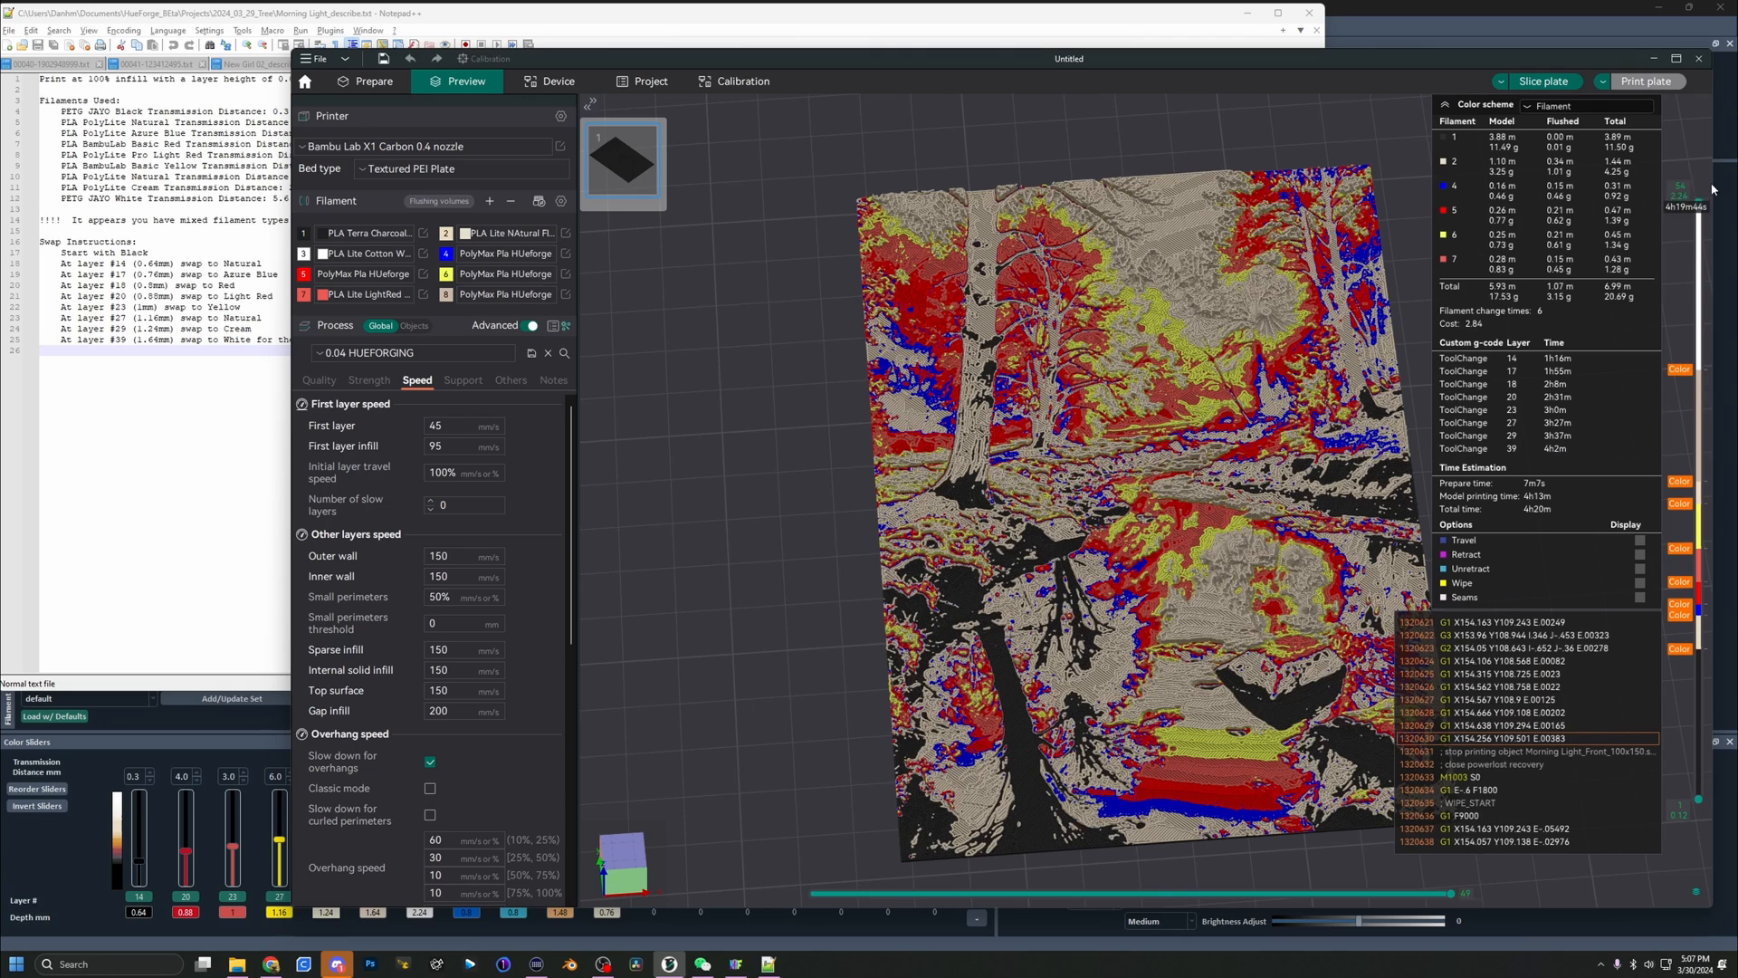
left_click(1544, 82)
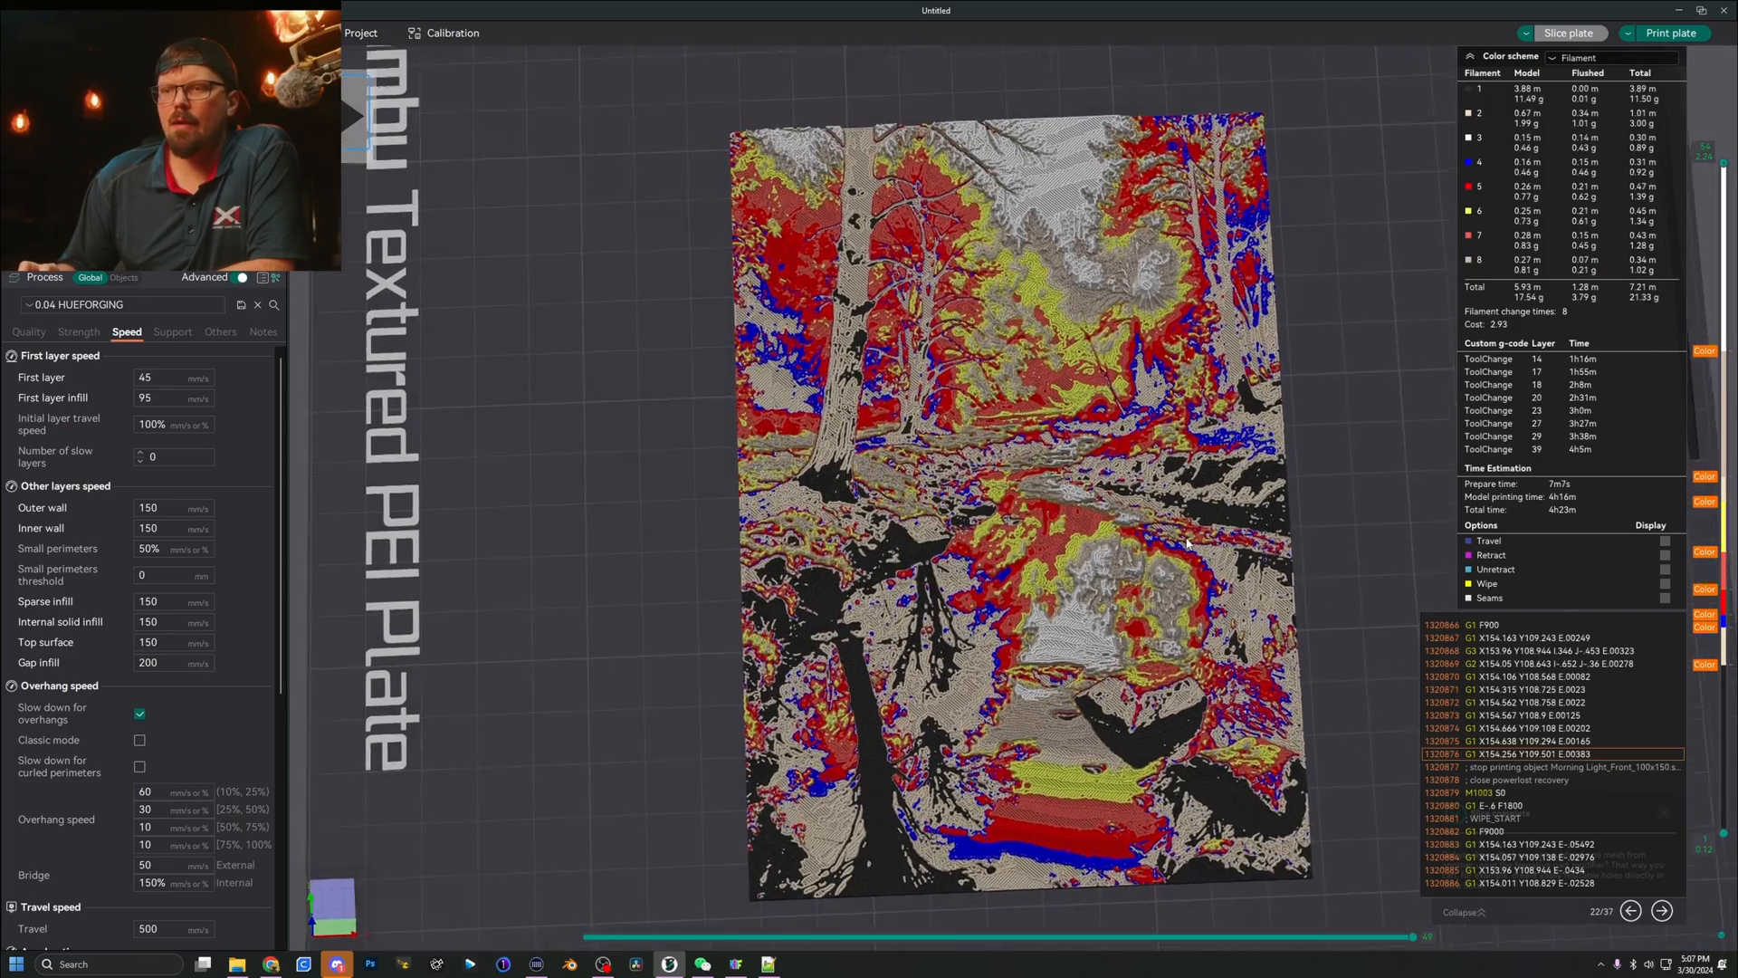
- Compare the sliced filament preview of the forest river with its color preview in HueForge
left_click_drag(1188, 543, 1185, 581)
key("alt+Tab")
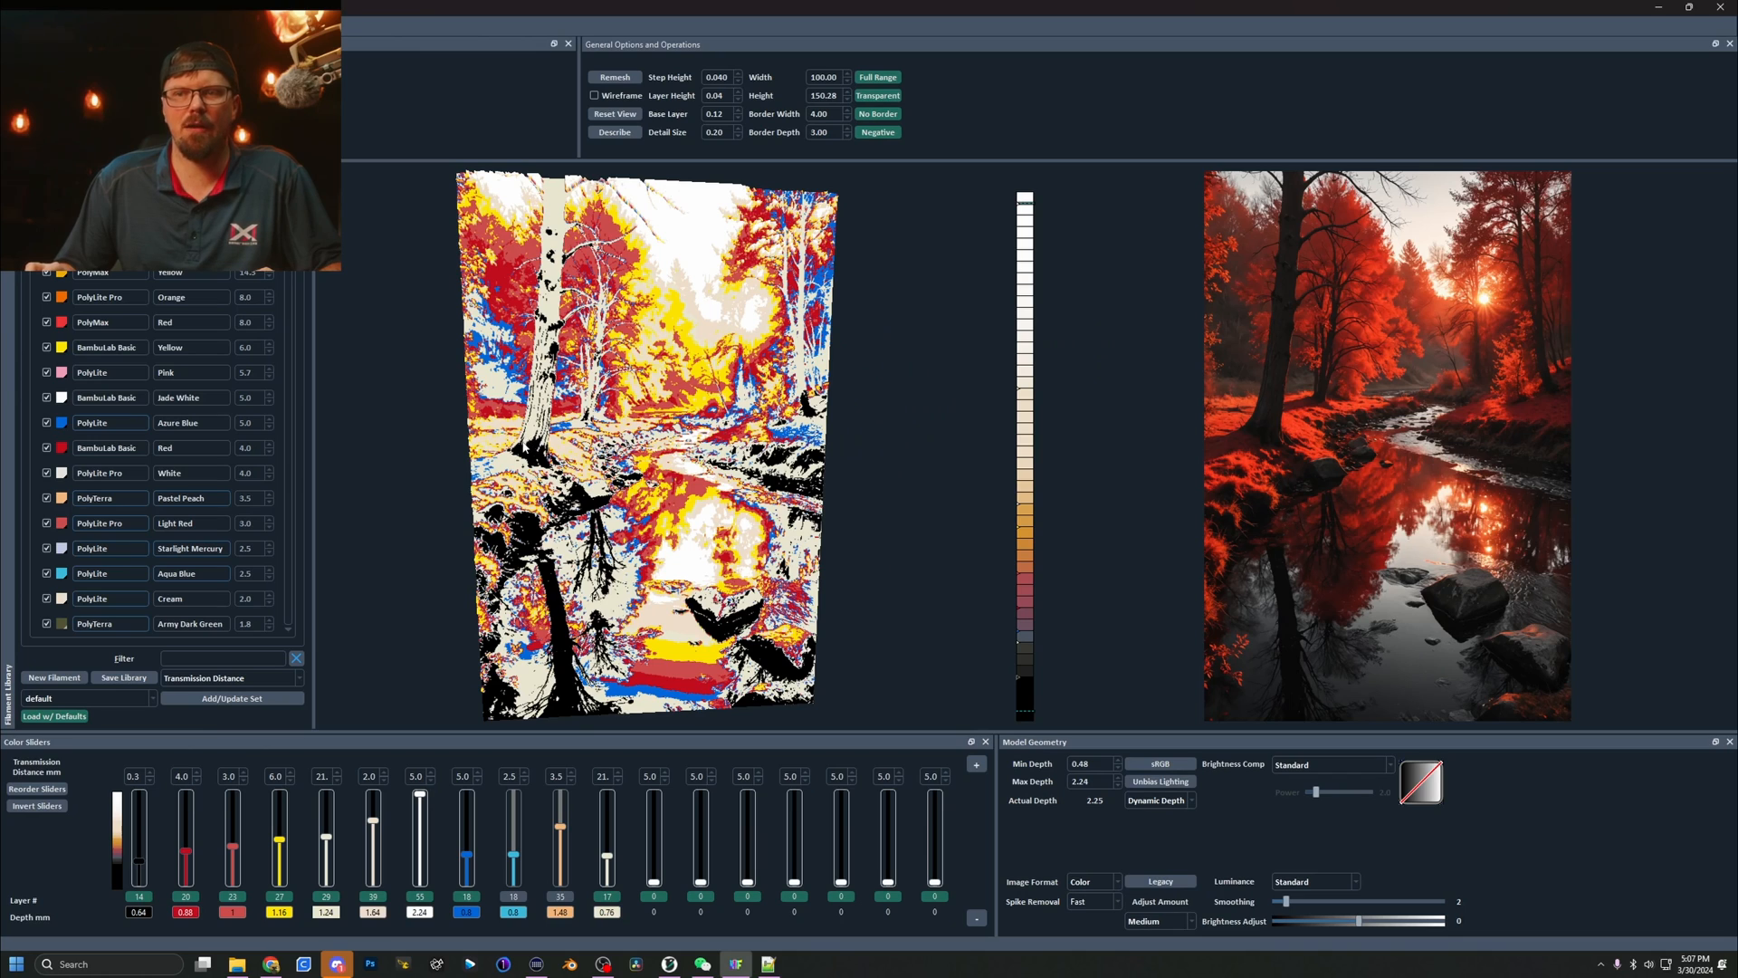
key("alt+Tab")
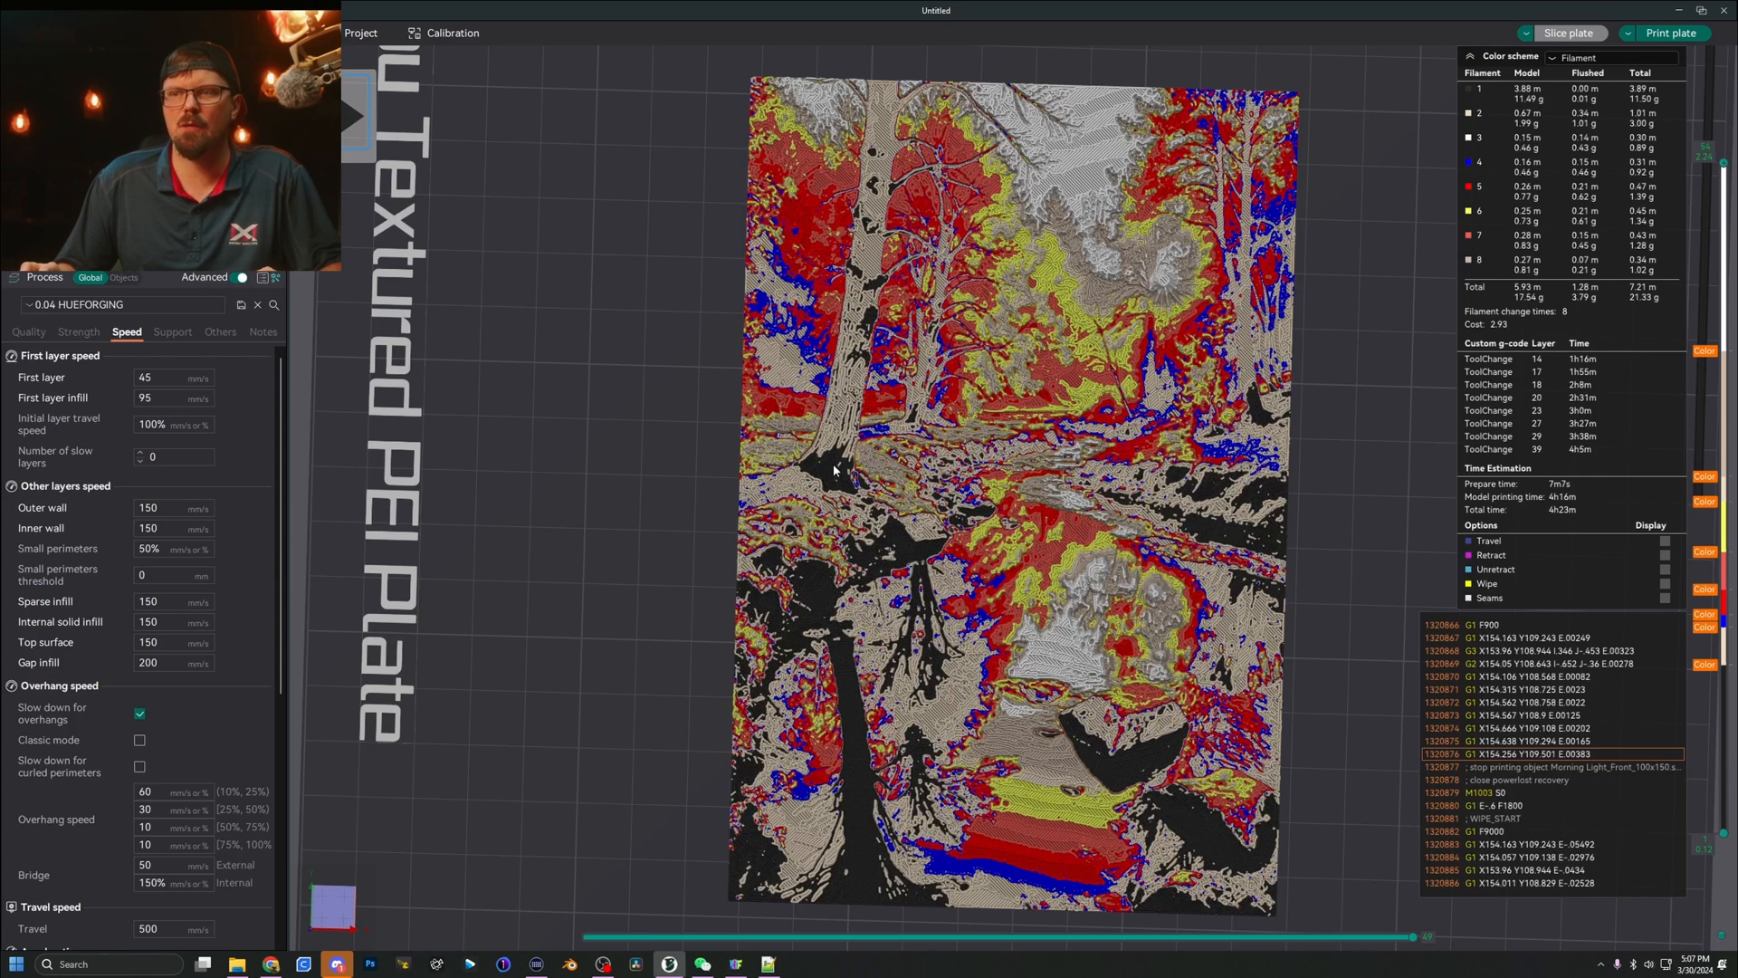
key("alt+Tab")
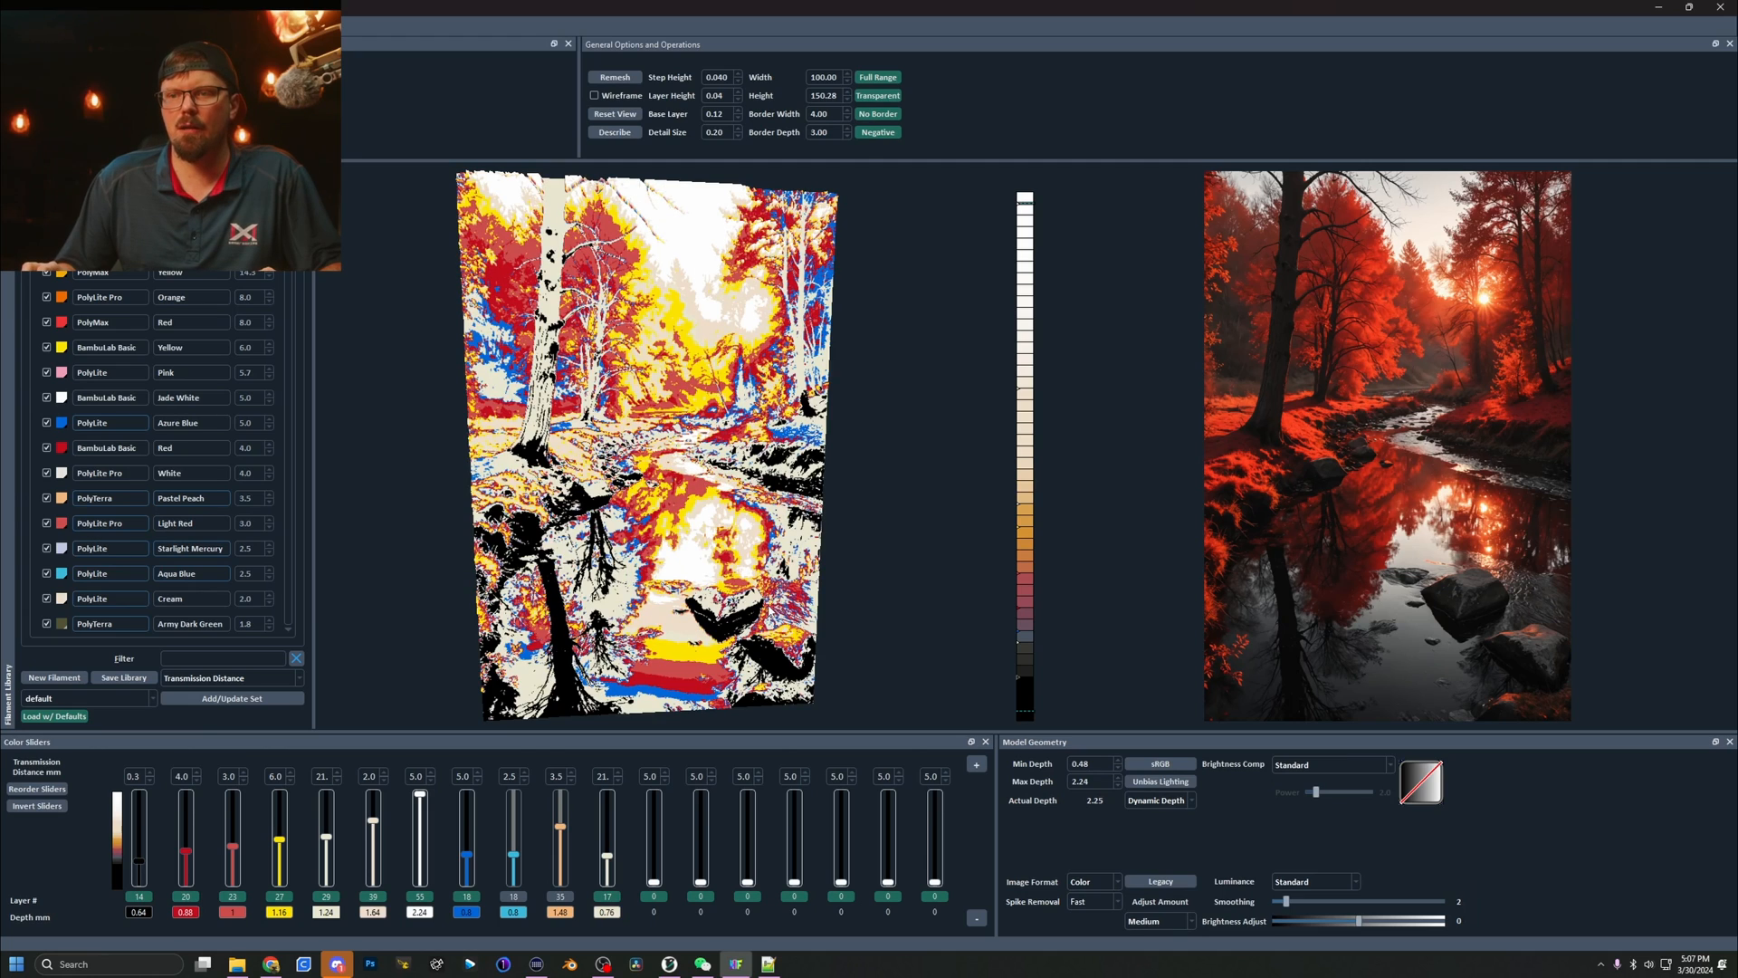
key("alt+Tab")
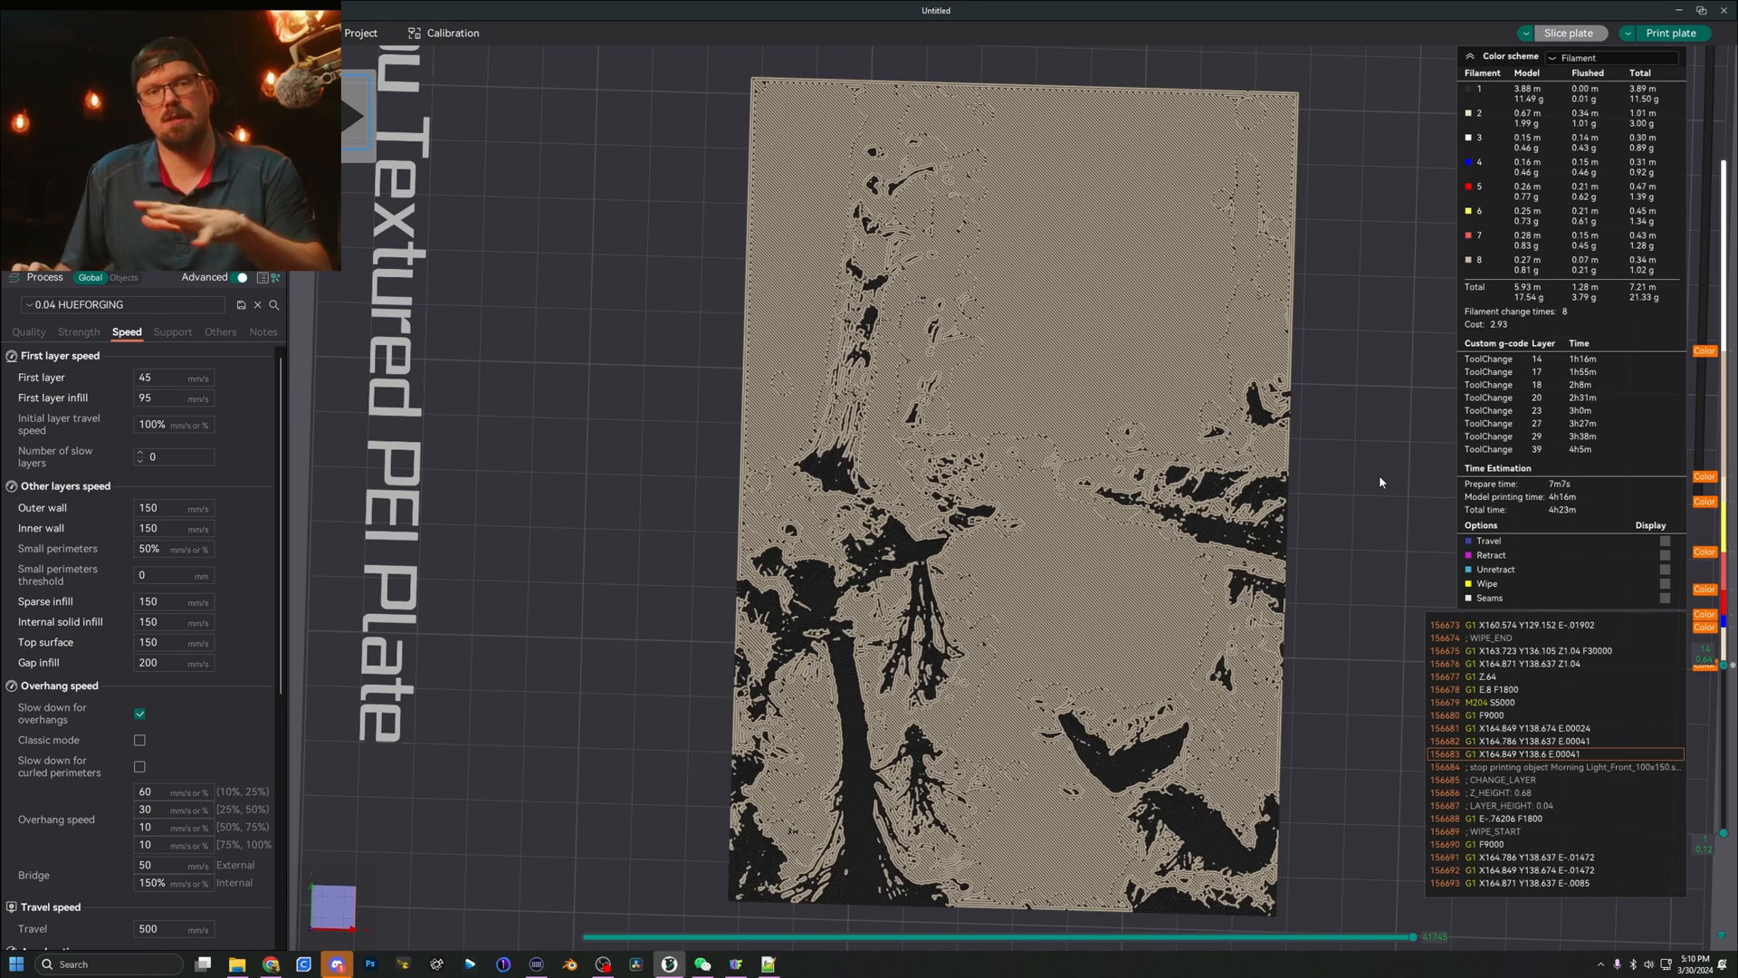
- Replace the filament change at layer 14 with a pause and switch to the swap instructions in Notepad++
left_click(1726, 670)
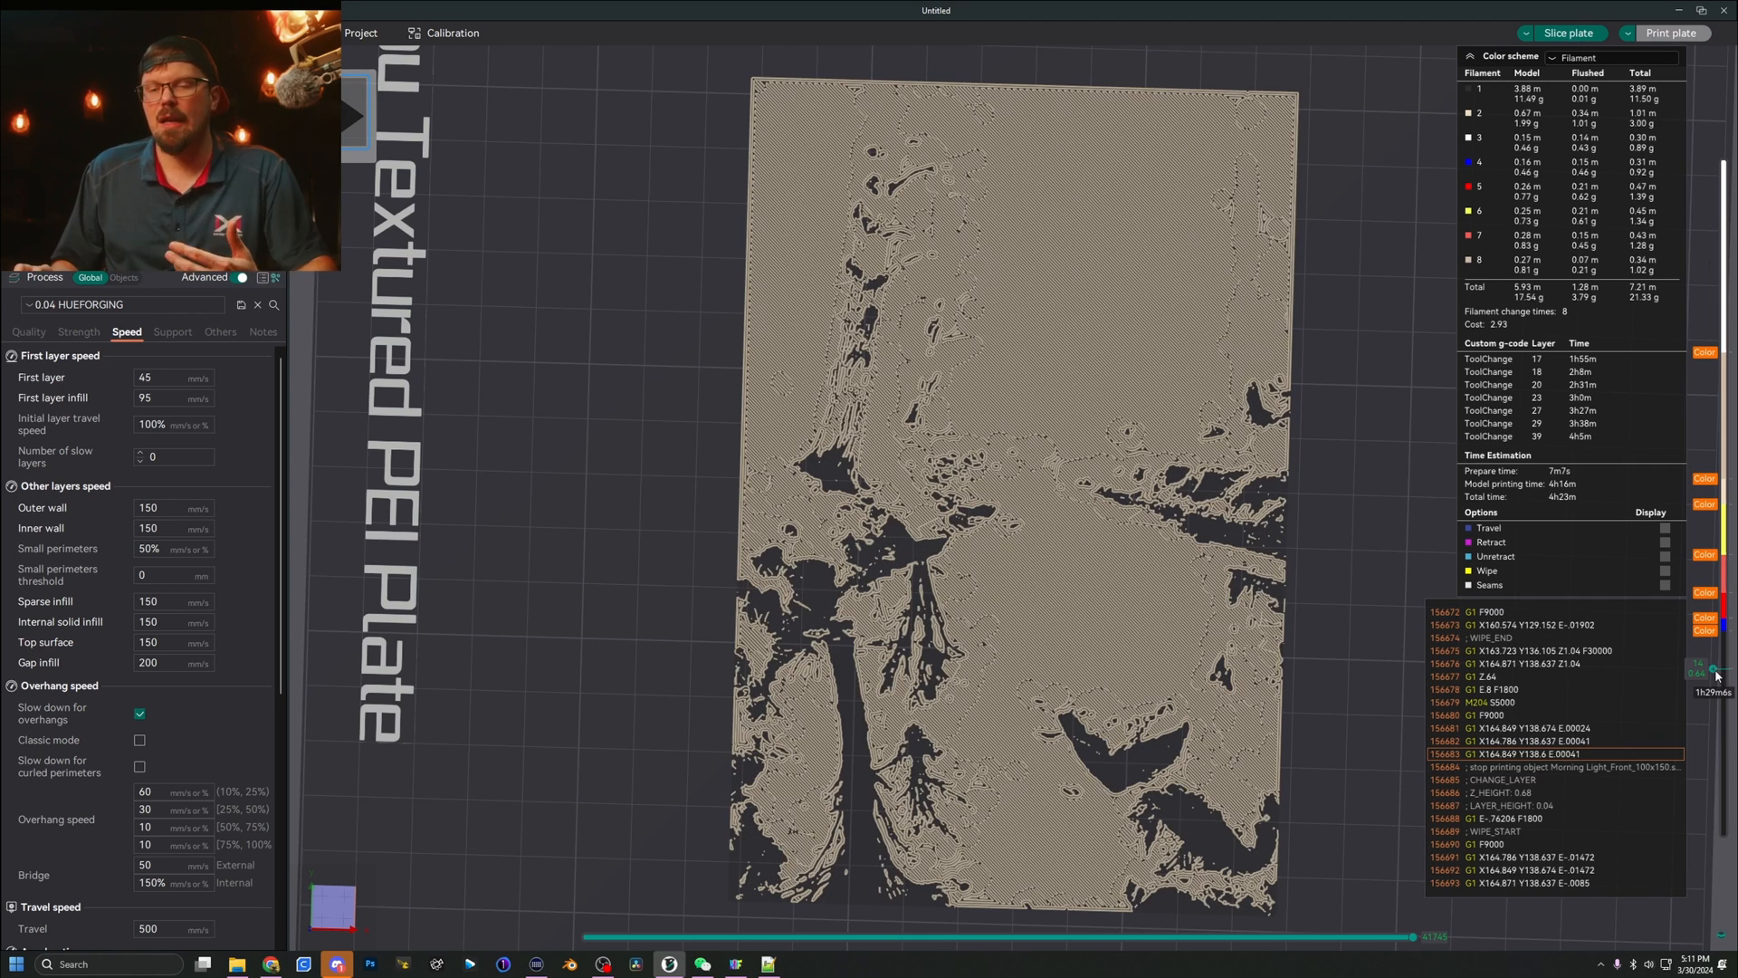
right_click(1718, 673)
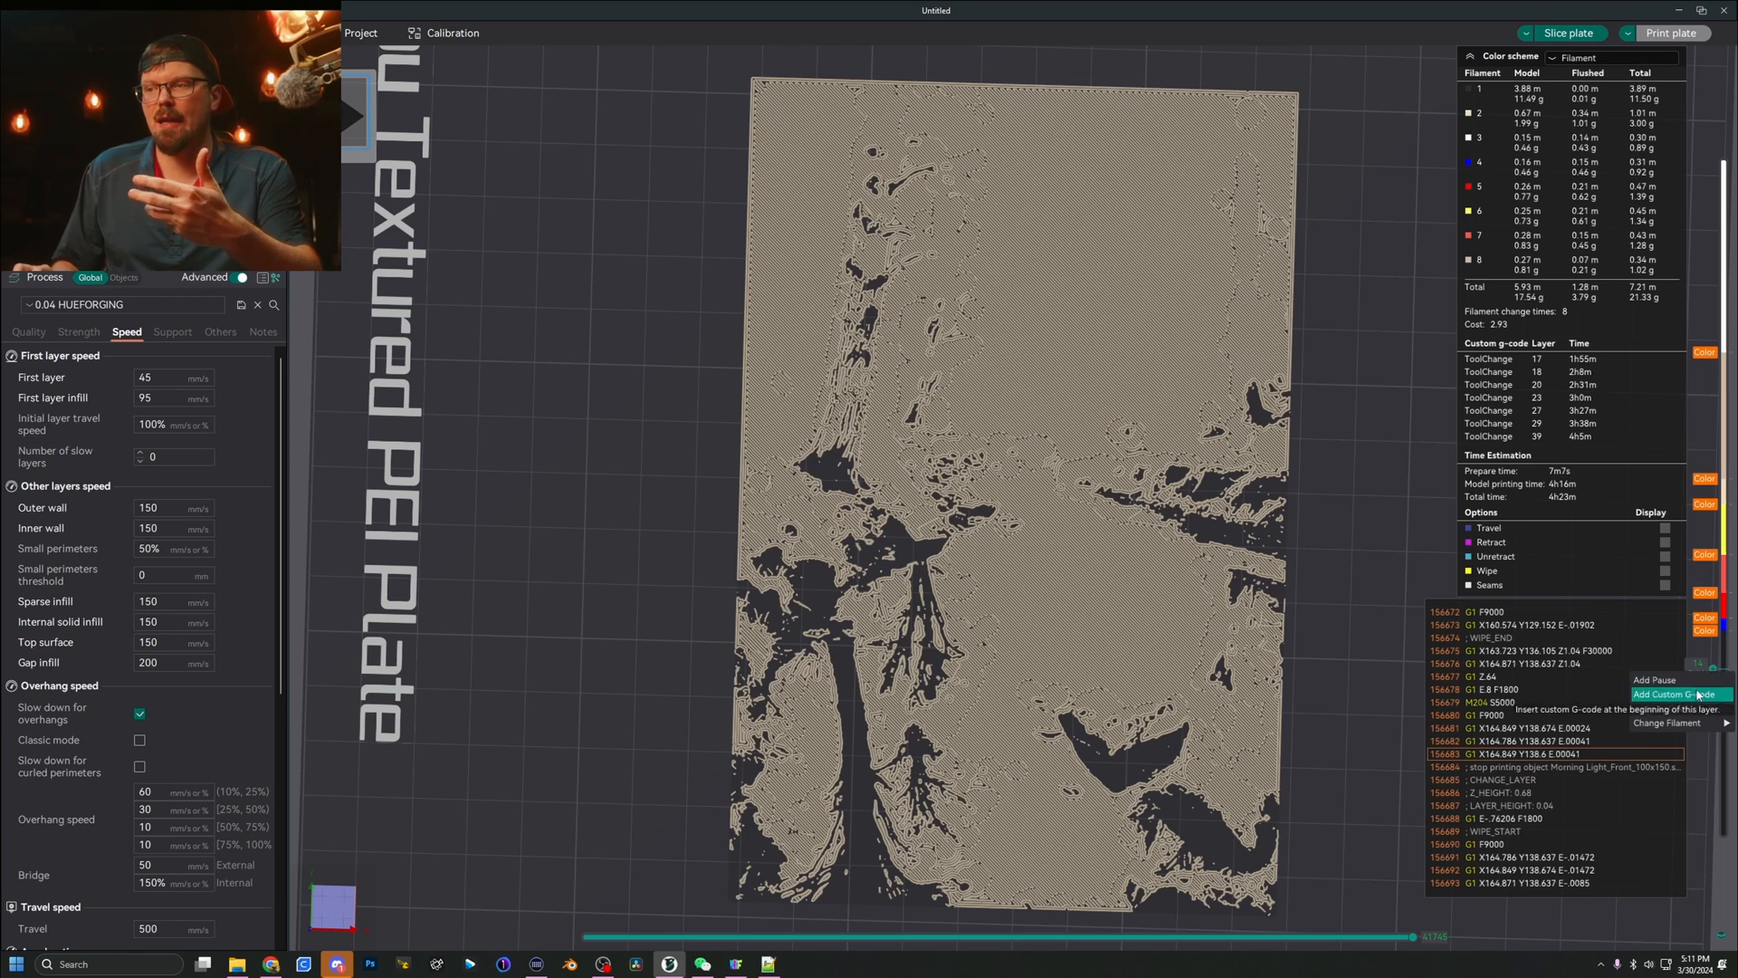
left_click(1673, 687)
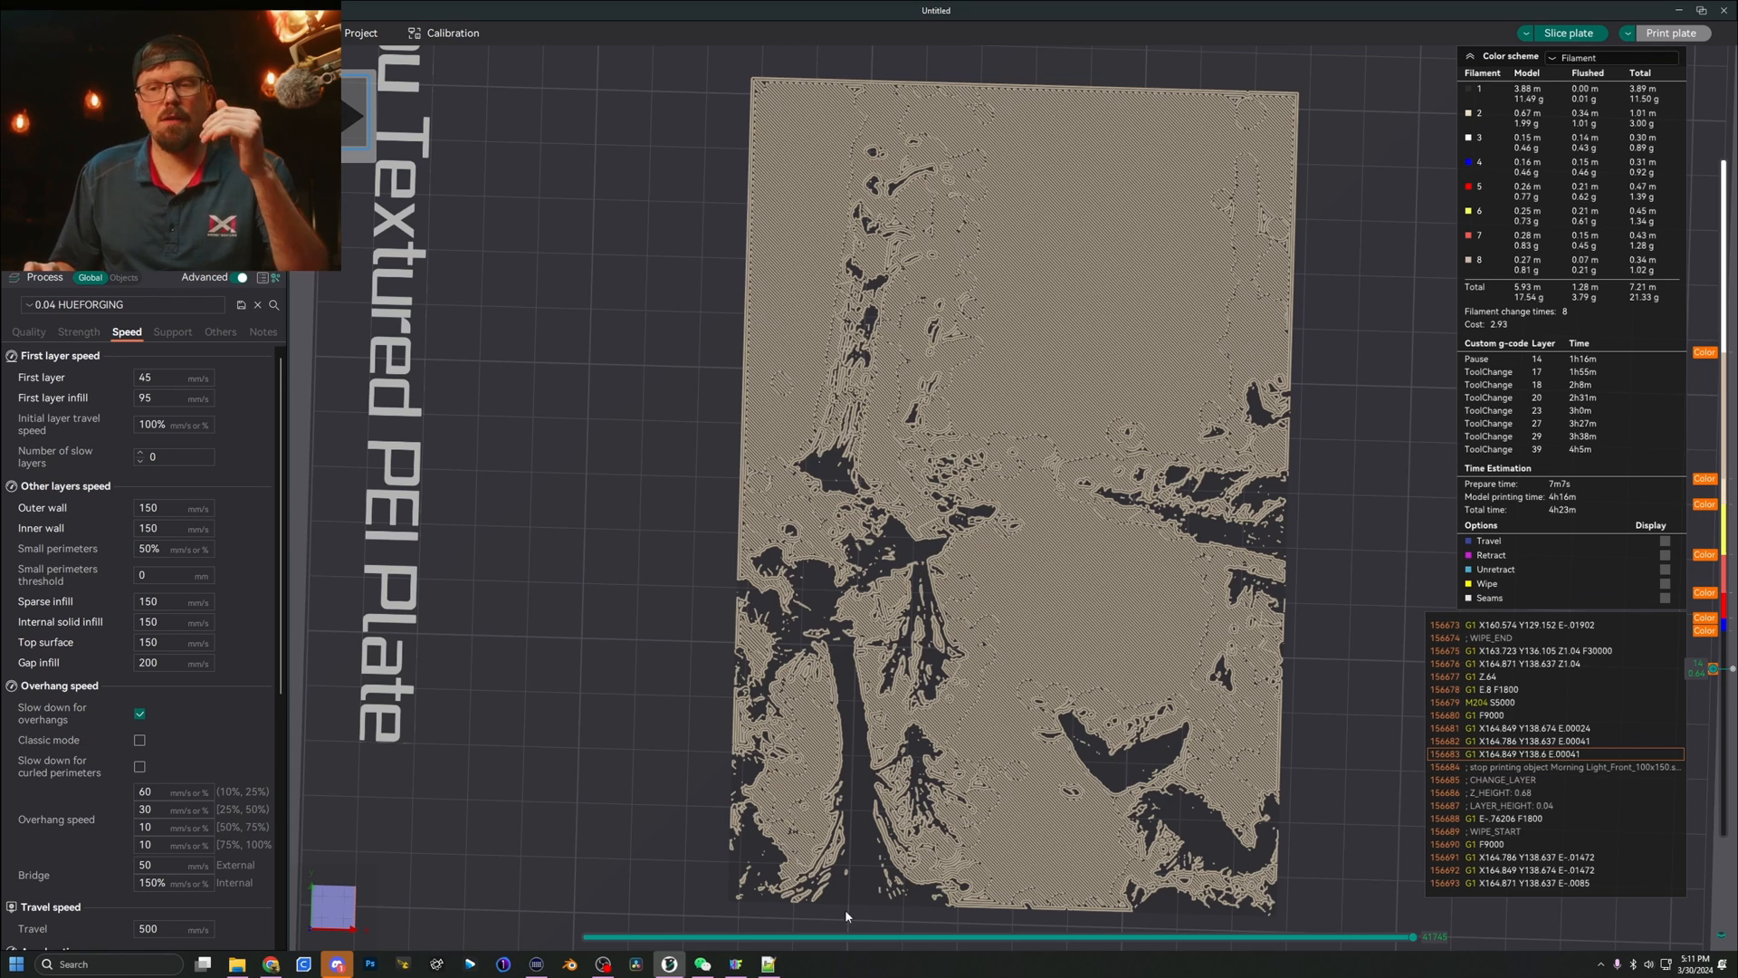
left_click(769, 963)
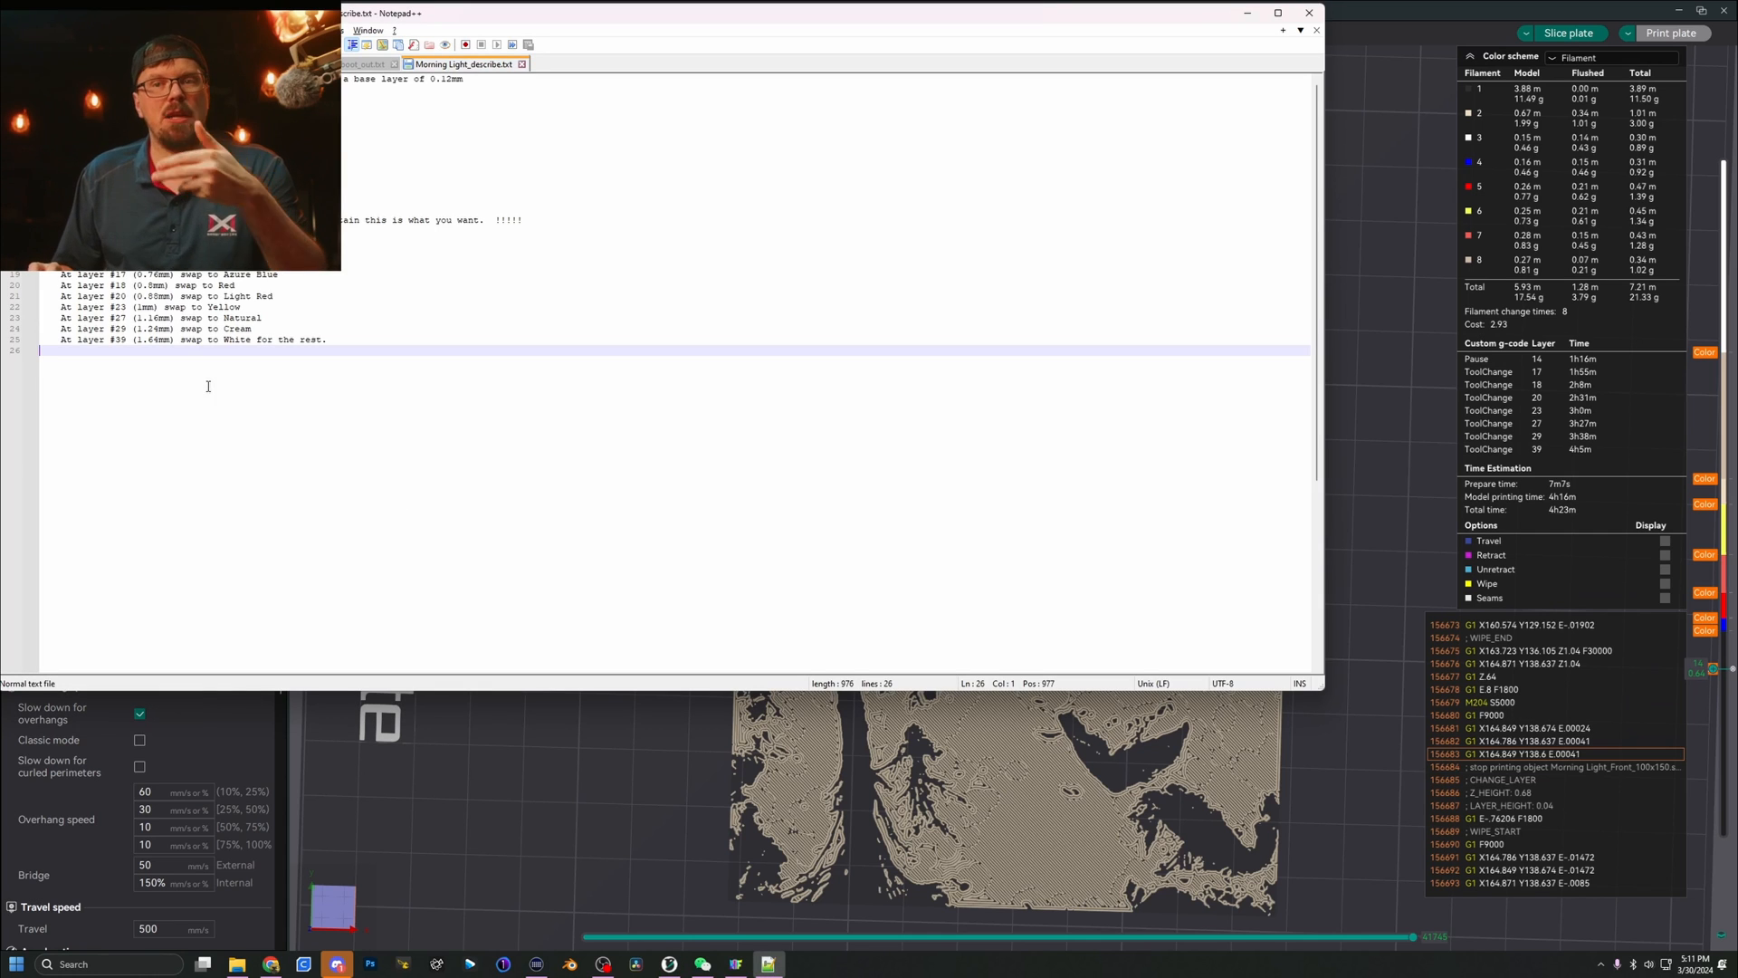